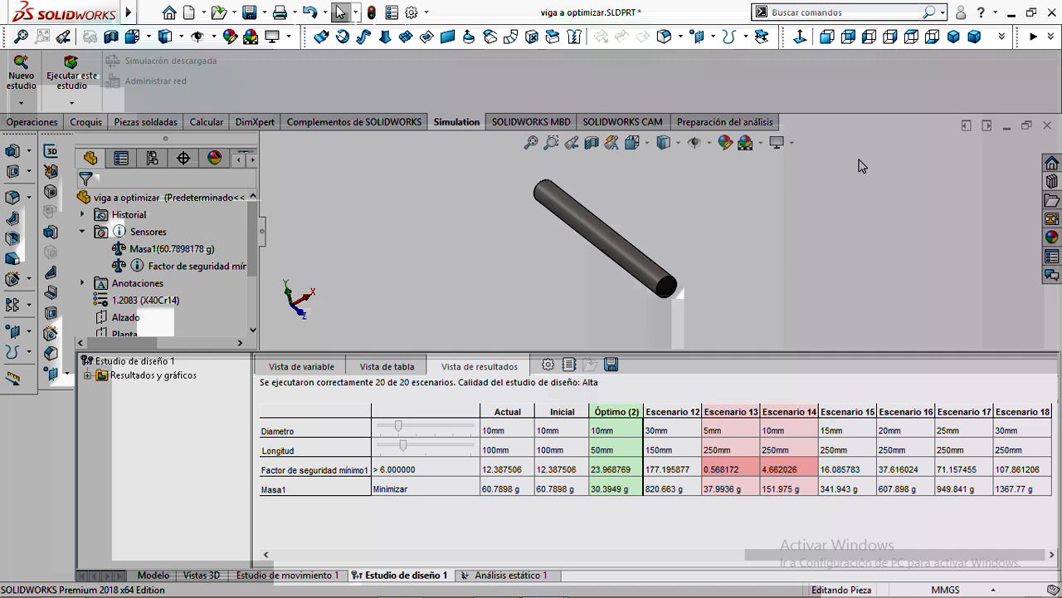
Open the Análisis estático 1 study and display its Tensiones1 von Mises stress plot on the beam.
{"action": "left_click", "coordinate": [520, 575]}
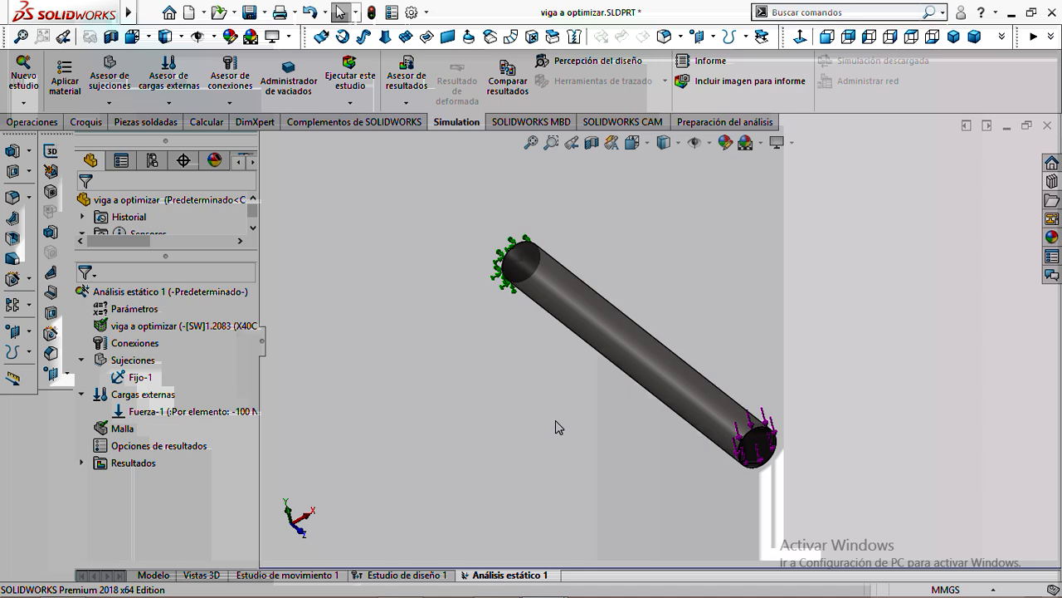
{"action": "middle_click_drag", "start_coordinate": [554, 441], "coordinate": [592, 374]}
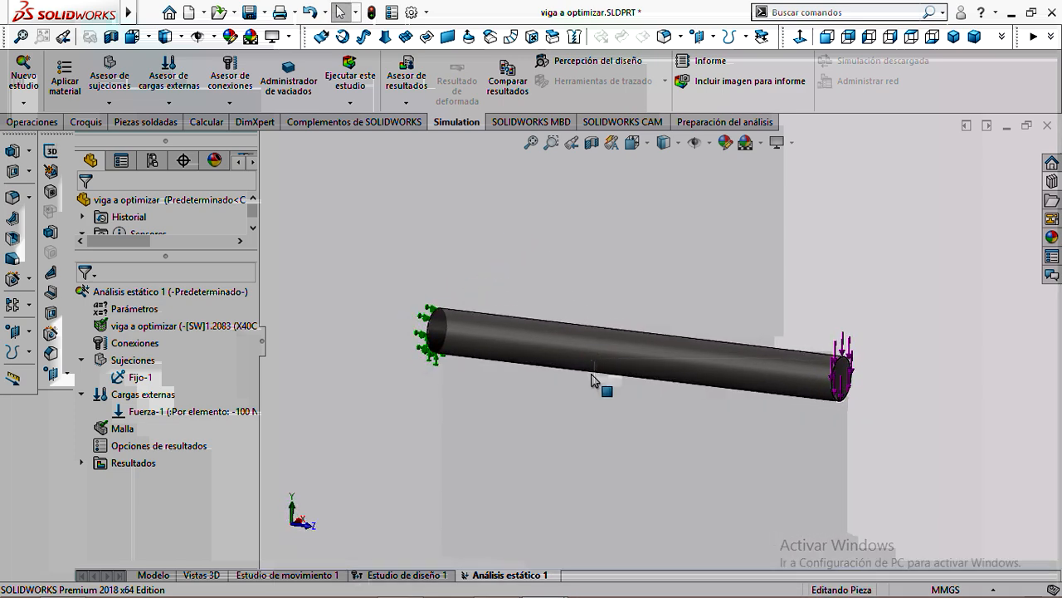
{"action": "left_click", "coordinate": [81, 463]}
{"action": "double_click", "coordinate": [143, 479]}
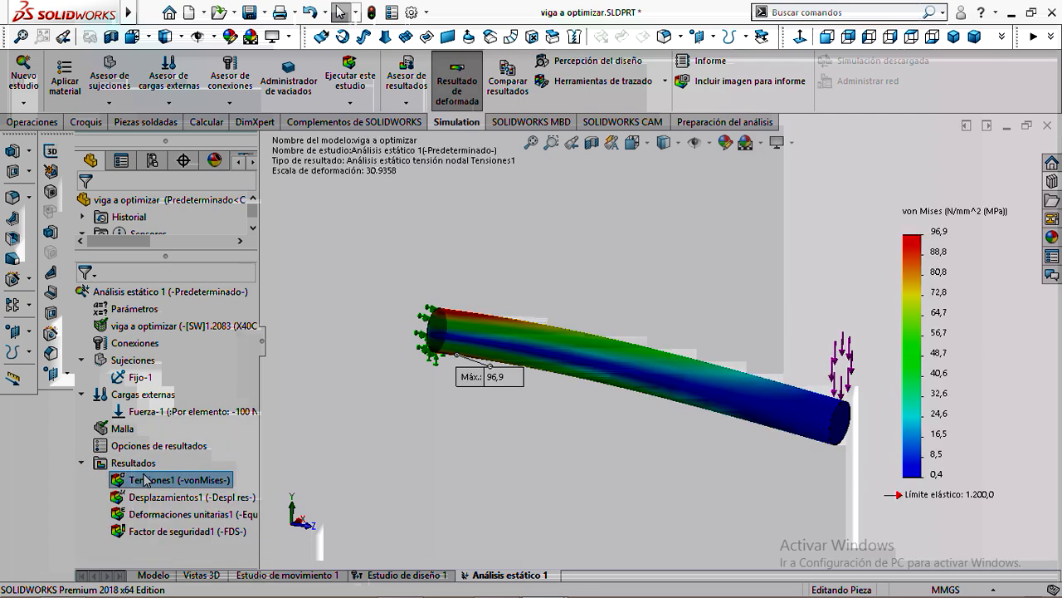
Examine the von Mises stress distribution around the beam's fixed end and compare its colours with the stress legend.
{"action": "scroll", "coordinate": [628, 454], "scroll_direction": "down", "scroll_amount": 3}
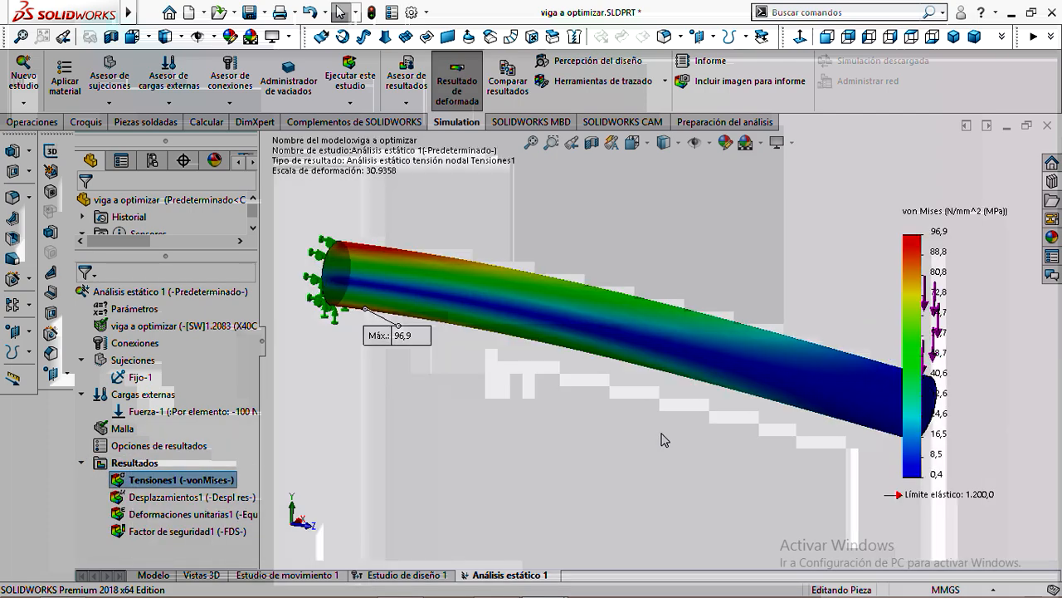
{"action": "scroll", "coordinate": [663, 435], "scroll_direction": "down", "scroll_amount": 1}
{"action": "scroll", "coordinate": [664, 436], "scroll_direction": "up", "scroll_amount": 2}
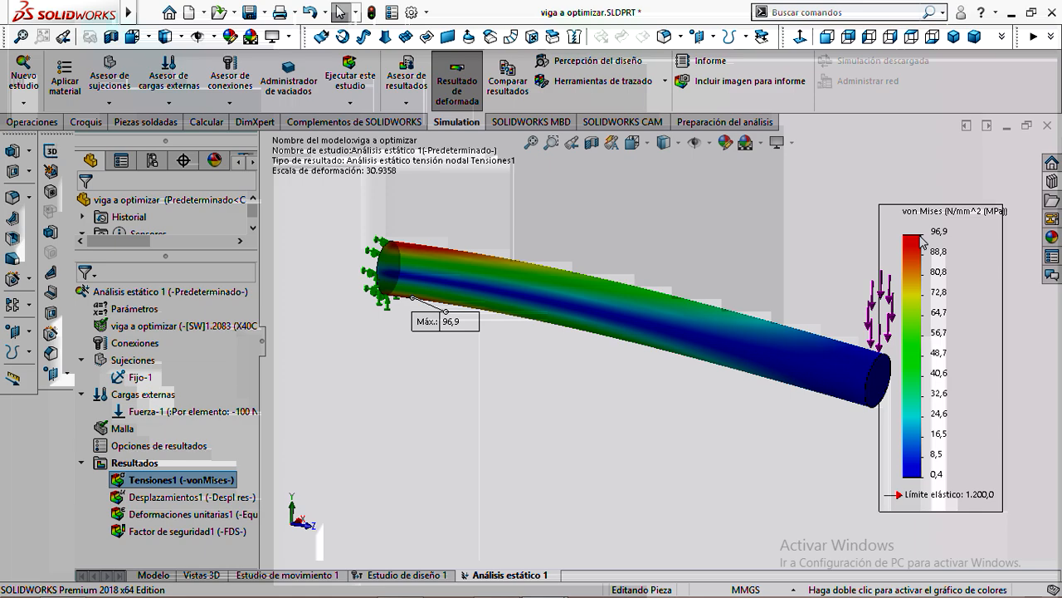
{"action": "scroll", "coordinate": [469, 267], "scroll_direction": "down", "scroll_amount": 5}
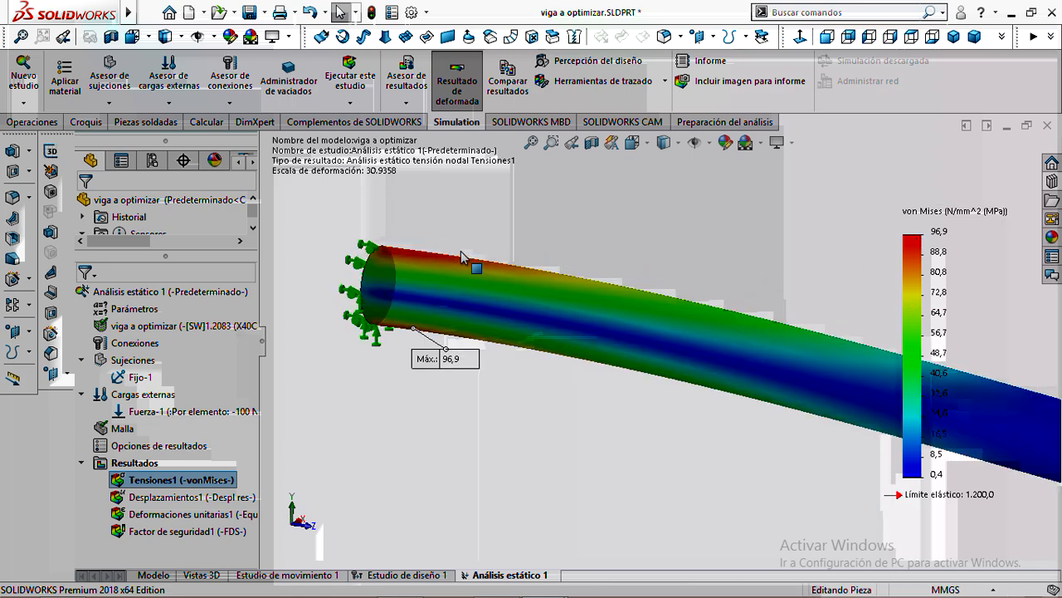
{"action": "scroll", "coordinate": [471, 266], "scroll_direction": "down", "scroll_amount": 2}
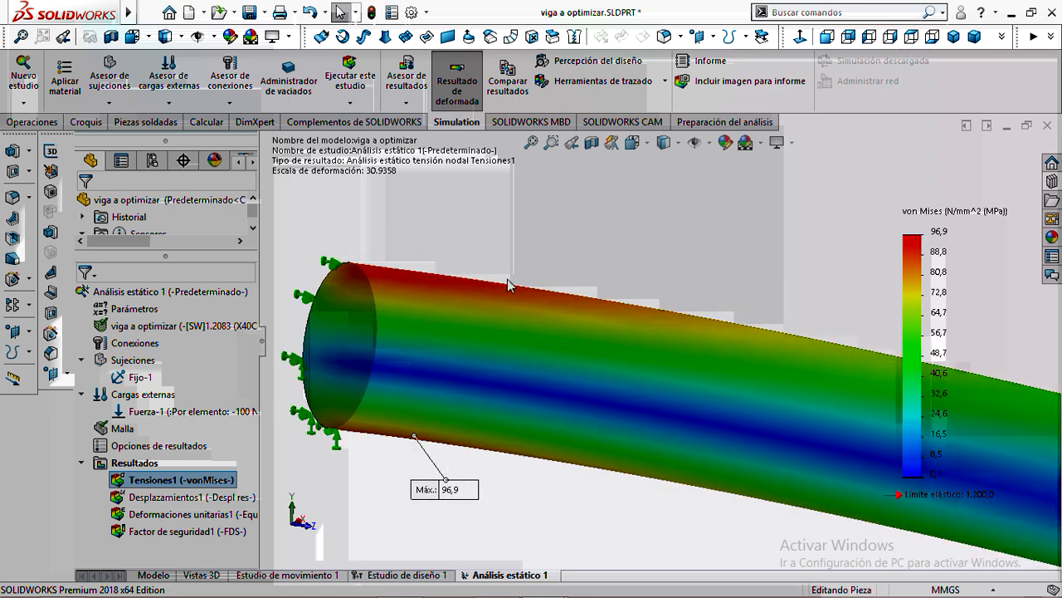
{"action": "scroll", "coordinate": [527, 318], "scroll_direction": "up", "scroll_amount": 4}
{"action": "scroll", "coordinate": [580, 355], "scroll_direction": "down", "scroll_amount": 3}
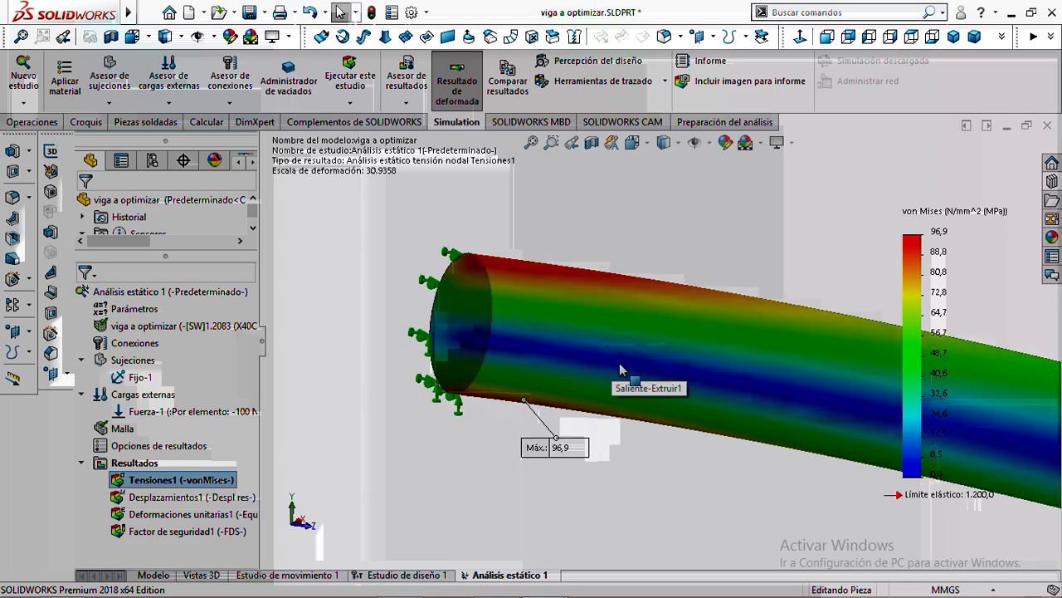
{"action": "middle_click_drag", "start_coordinate": [666, 363], "coordinate": [642, 362]}
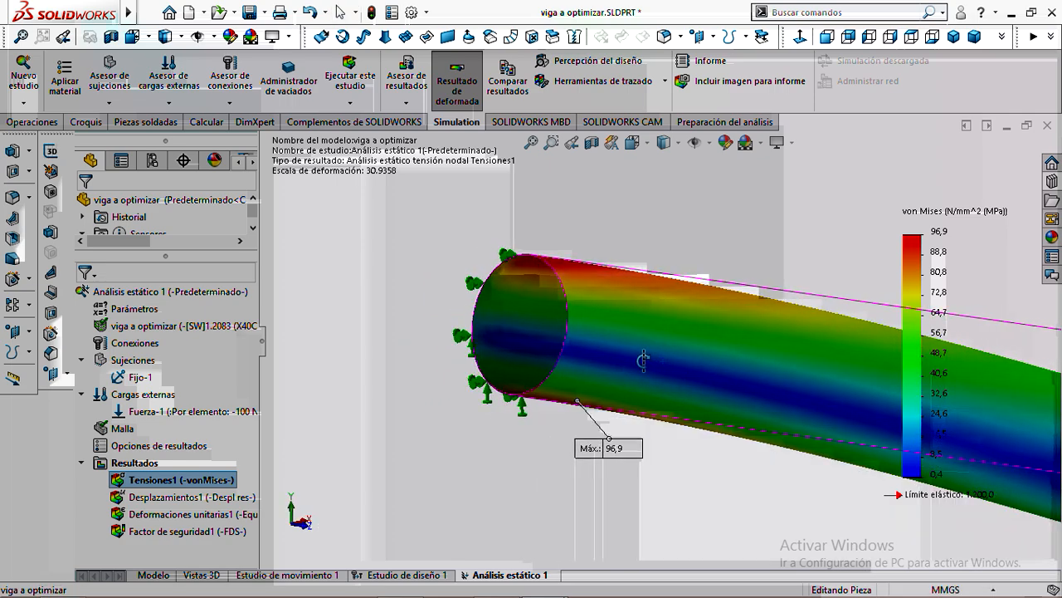
{"action": "scroll", "coordinate": [642, 367], "scroll_direction": "down", "scroll_amount": 3}
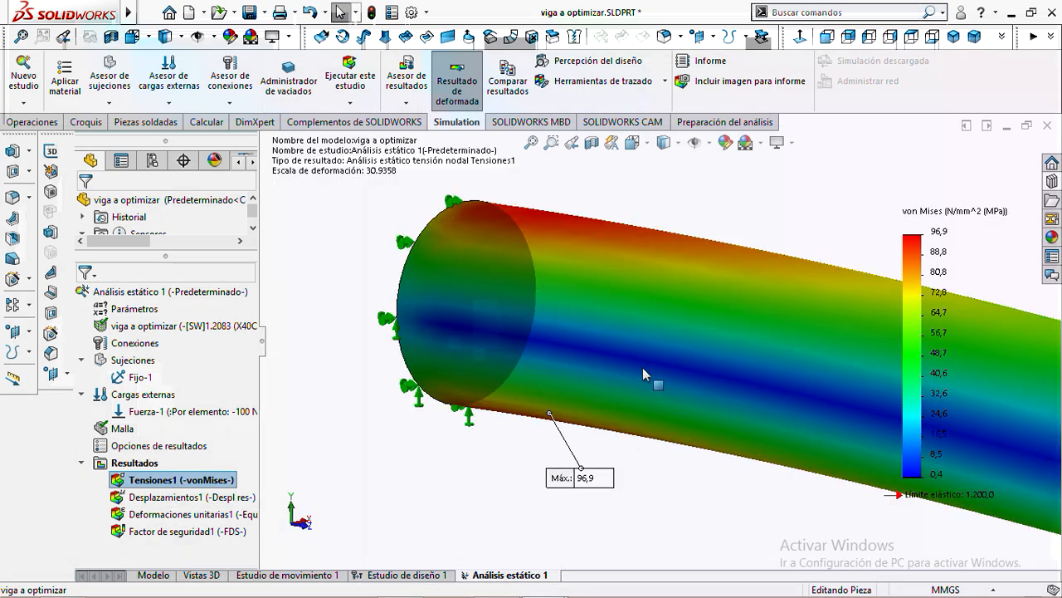
{"action": "scroll", "coordinate": [619, 362], "scroll_direction": "down", "scroll_amount": 2}
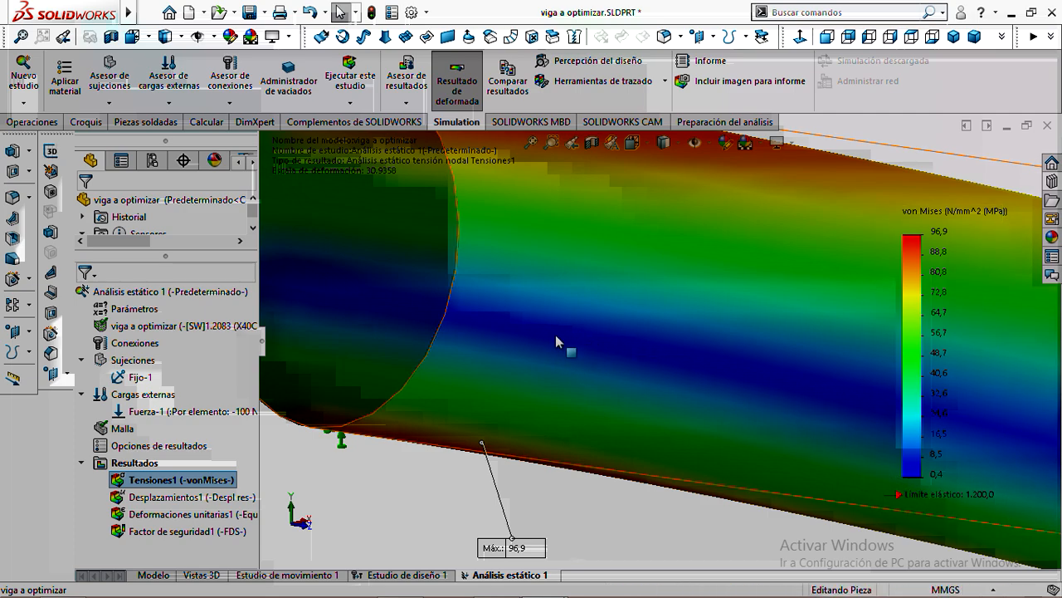
{"action": "scroll", "coordinate": [627, 359], "scroll_direction": "up", "scroll_amount": 5}
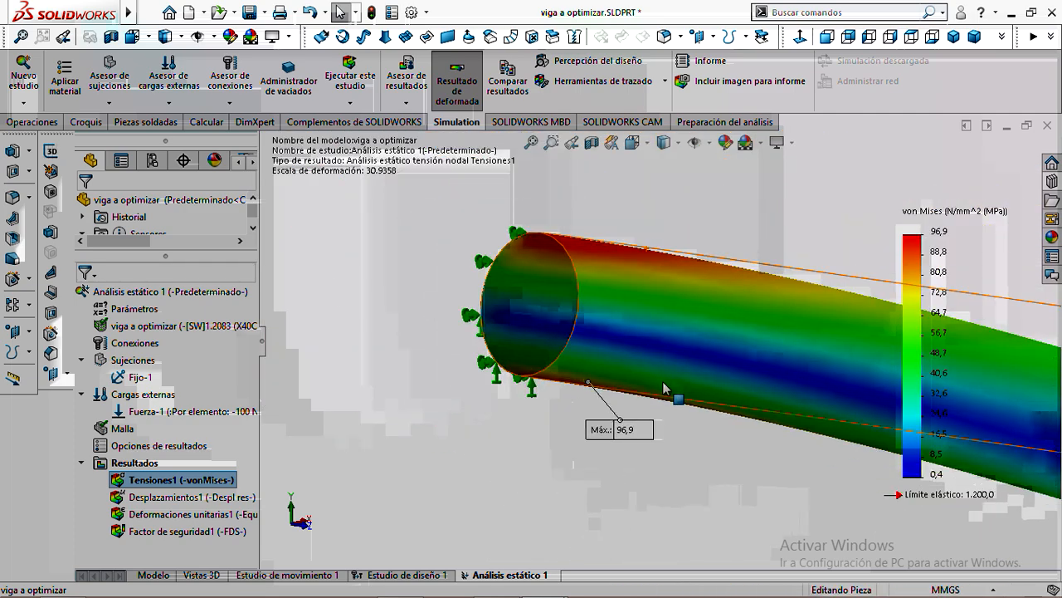
Examine the von Mises stresses towards the beam's free end, where the force is applied.
{"action": "scroll", "coordinate": [672, 401], "scroll_direction": "up", "scroll_amount": 4}
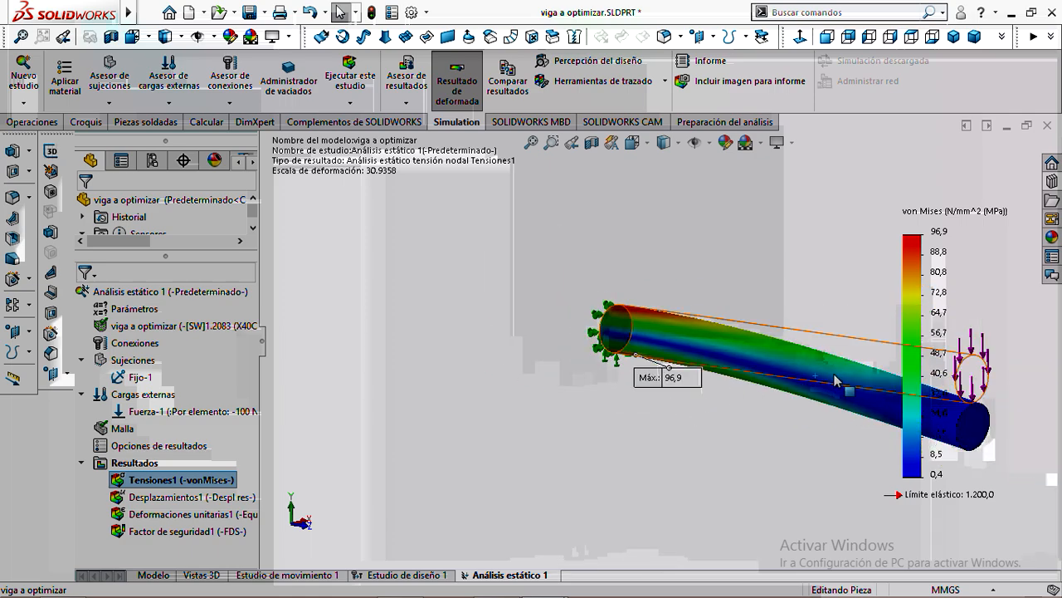
{"action": "scroll", "coordinate": [833, 385], "scroll_direction": "down", "scroll_amount": 5}
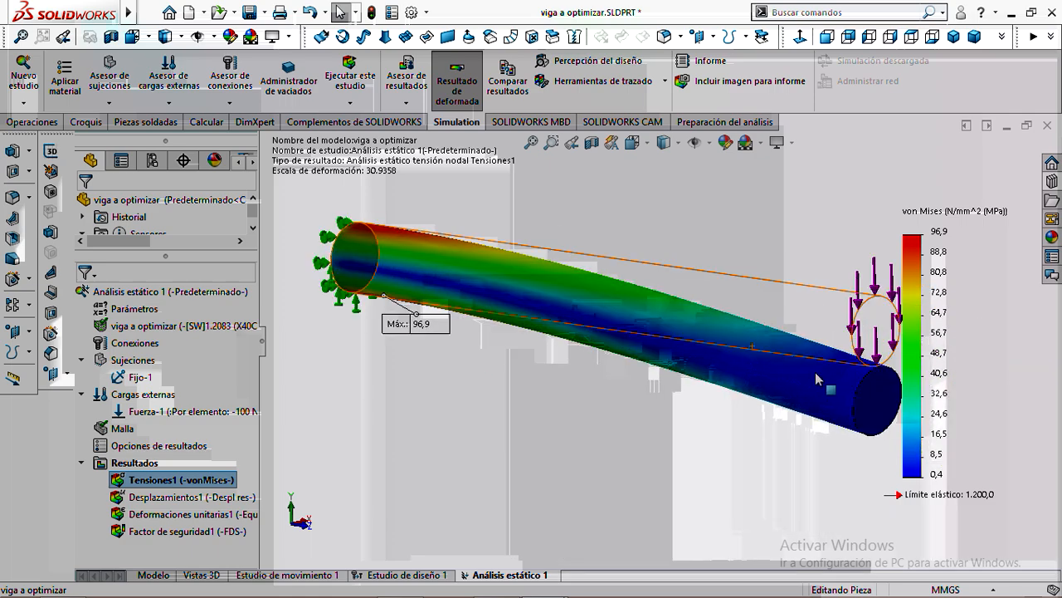
{"action": "scroll", "coordinate": [784, 365], "scroll_direction": "down", "scroll_amount": 4}
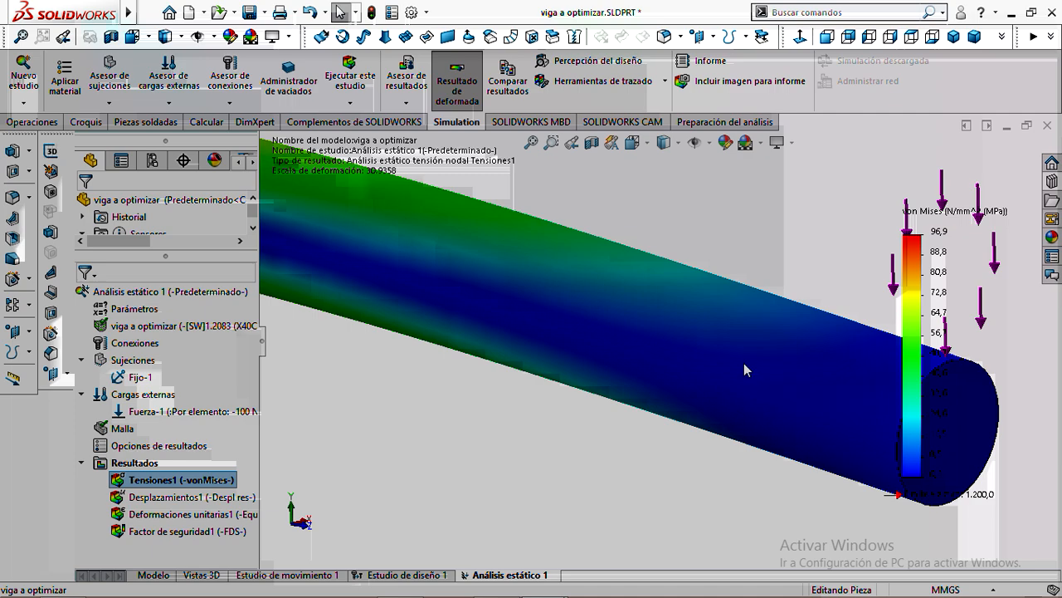
{"action": "scroll", "coordinate": [743, 398], "scroll_direction": "up", "scroll_amount": 5}
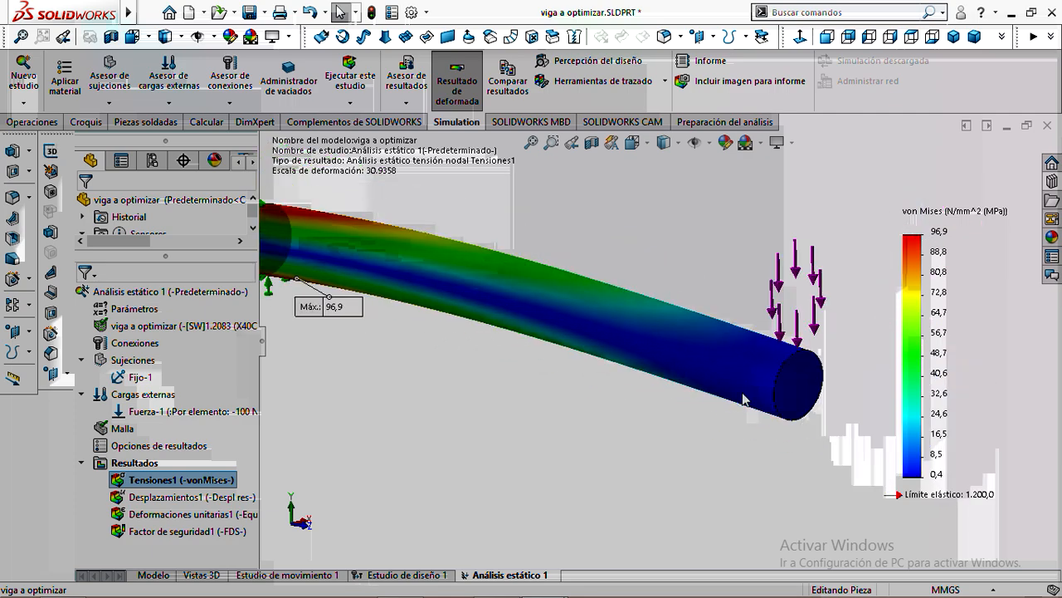
{"action": "scroll", "coordinate": [743, 399], "scroll_direction": "up", "scroll_amount": 1}
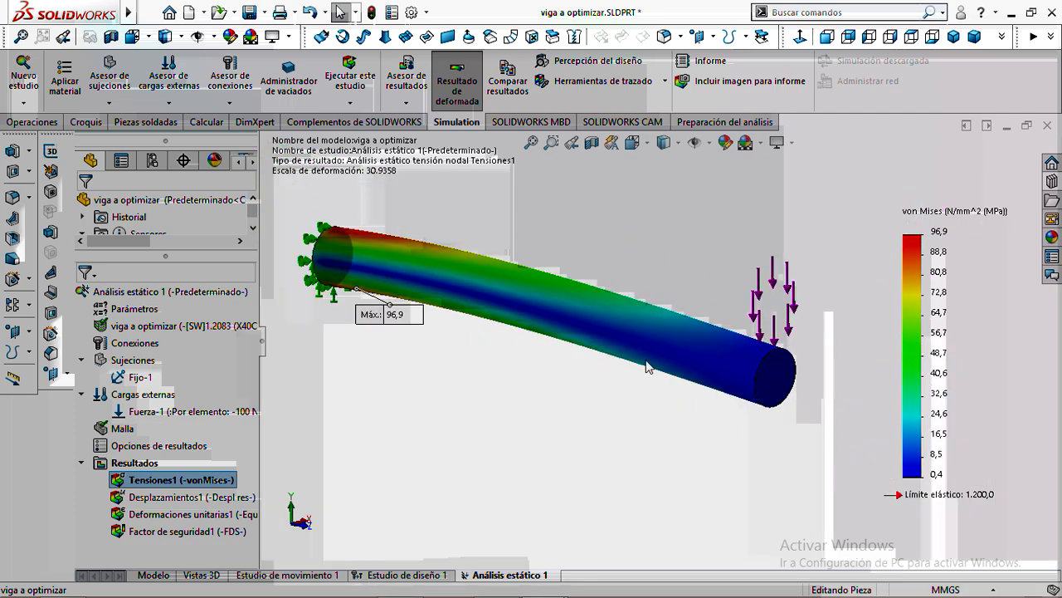
{"action": "scroll", "coordinate": [648, 366], "scroll_direction": "down", "scroll_amount": 1}
{"action": "scroll", "coordinate": [648, 366], "scroll_direction": "down", "scroll_amount": 1}
{"action": "scroll", "coordinate": [648, 365], "scroll_direction": "up", "scroll_amount": 1}
{"action": "scroll", "coordinate": [500, 334], "scroll_direction": "up", "scroll_amount": 1}
Inspect the deformed beam's stress gradient along its full length from the side and at an angle.
{"action": "middle_click_drag", "start_coordinate": [541, 358], "coordinate": [581, 376]}
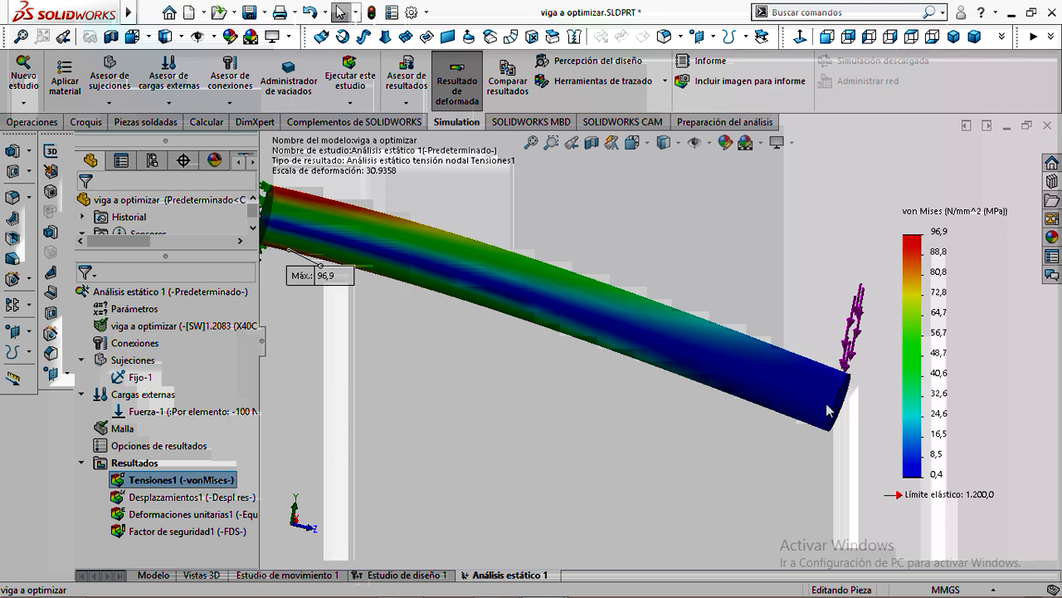
{"action": "scroll", "coordinate": [773, 436], "scroll_direction": "up", "scroll_amount": 1}
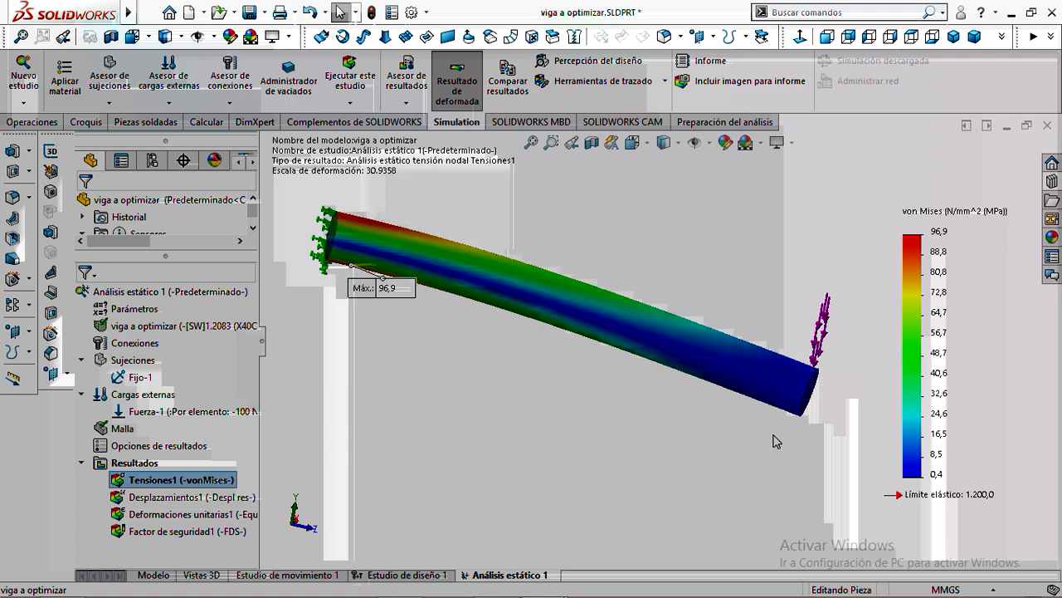
{"action": "scroll", "coordinate": [674, 385], "scroll_direction": "down", "scroll_amount": 3}
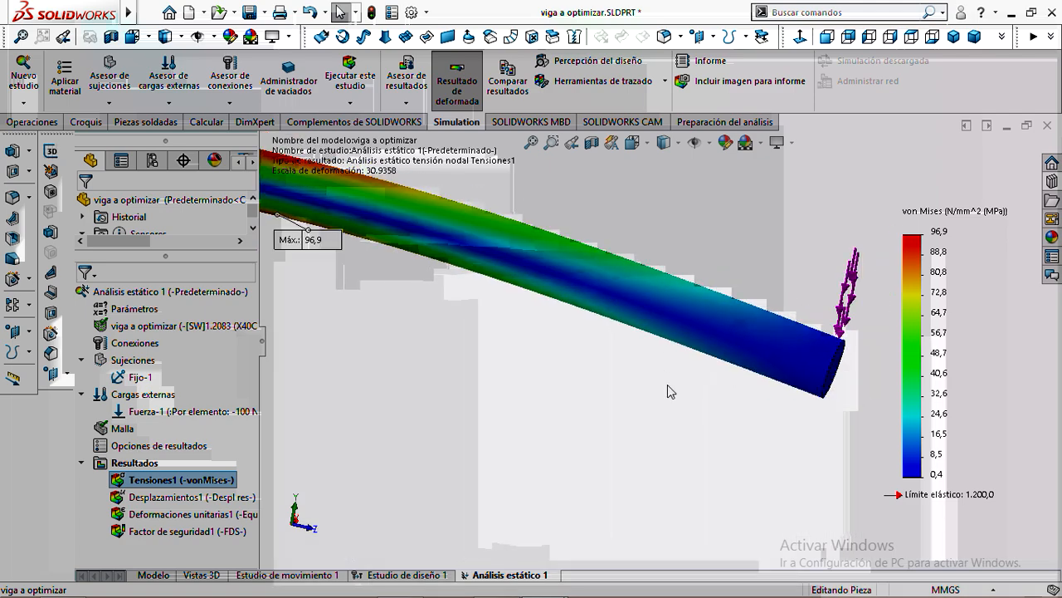
{"action": "scroll", "coordinate": [667, 384], "scroll_direction": "up", "scroll_amount": 1}
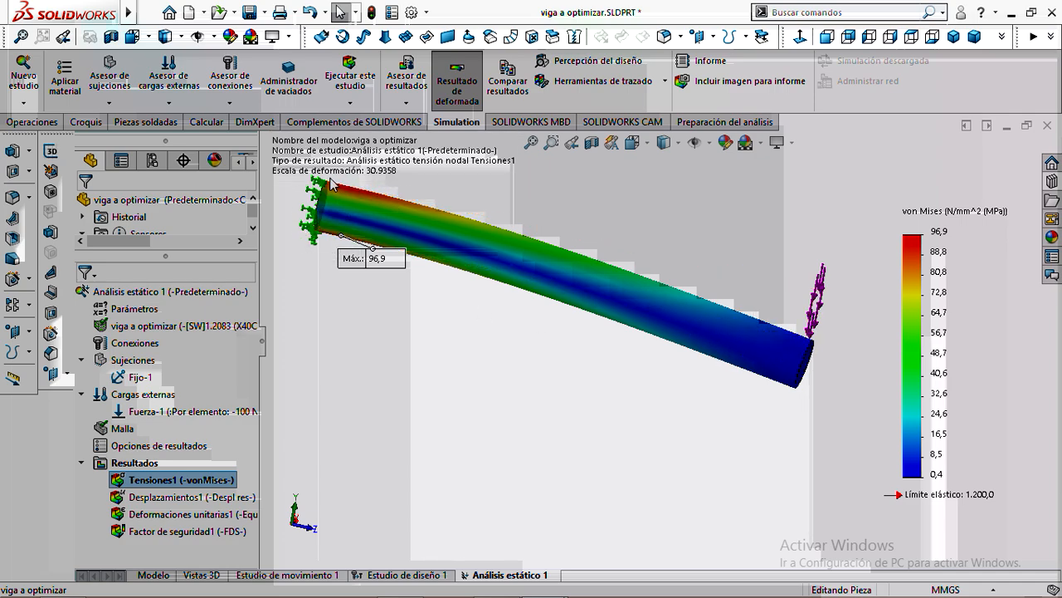
{"action": "scroll", "coordinate": [373, 216], "scroll_direction": "down", "scroll_amount": 3}
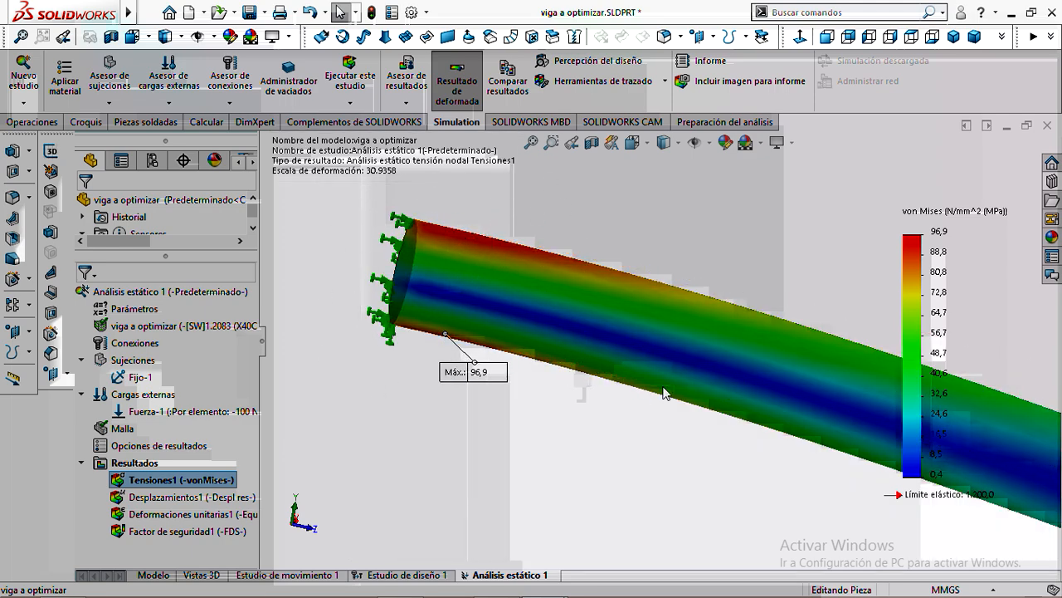
{"action": "middle_click_drag", "start_coordinate": [579, 376], "coordinate": [637, 372]}
{"action": "scroll", "coordinate": [638, 374], "scroll_direction": "up", "scroll_amount": 5}
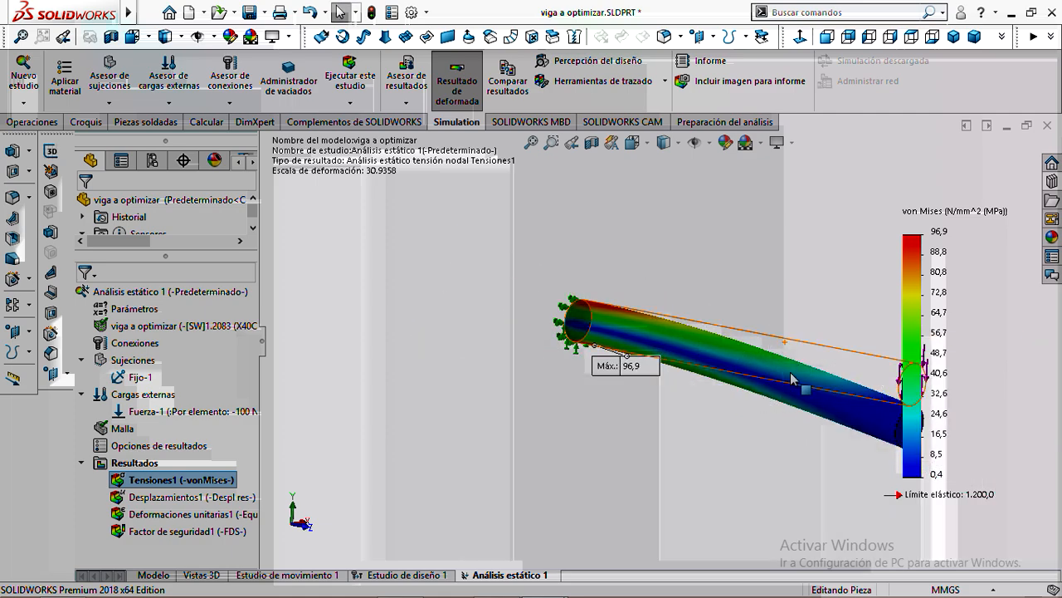
{"action": "scroll", "coordinate": [777, 361], "scroll_direction": "down", "scroll_amount": 8}
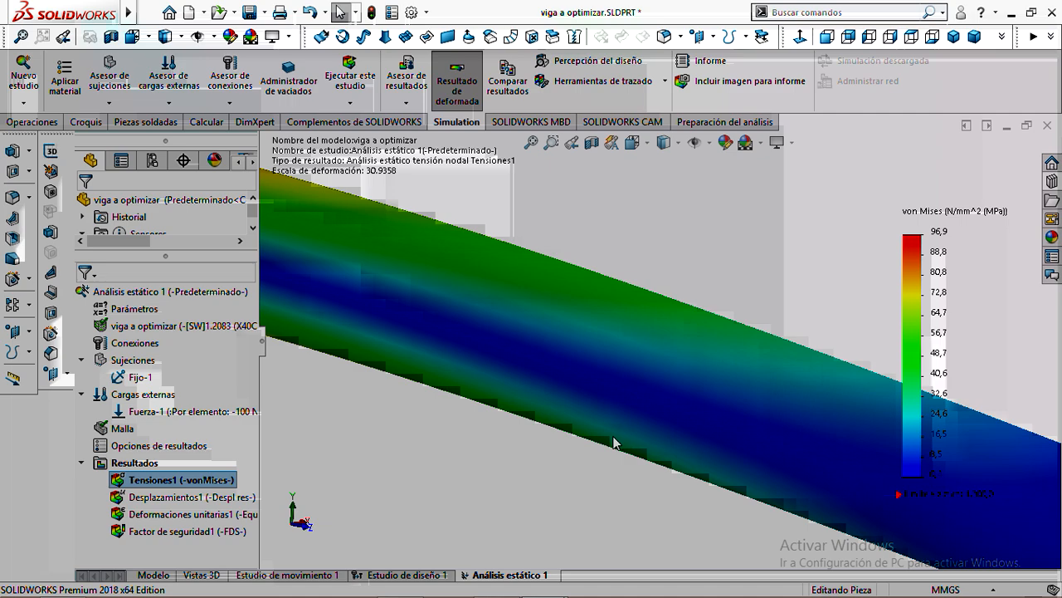
{"action": "scroll", "coordinate": [613, 443], "scroll_direction": "up", "scroll_amount": 8}
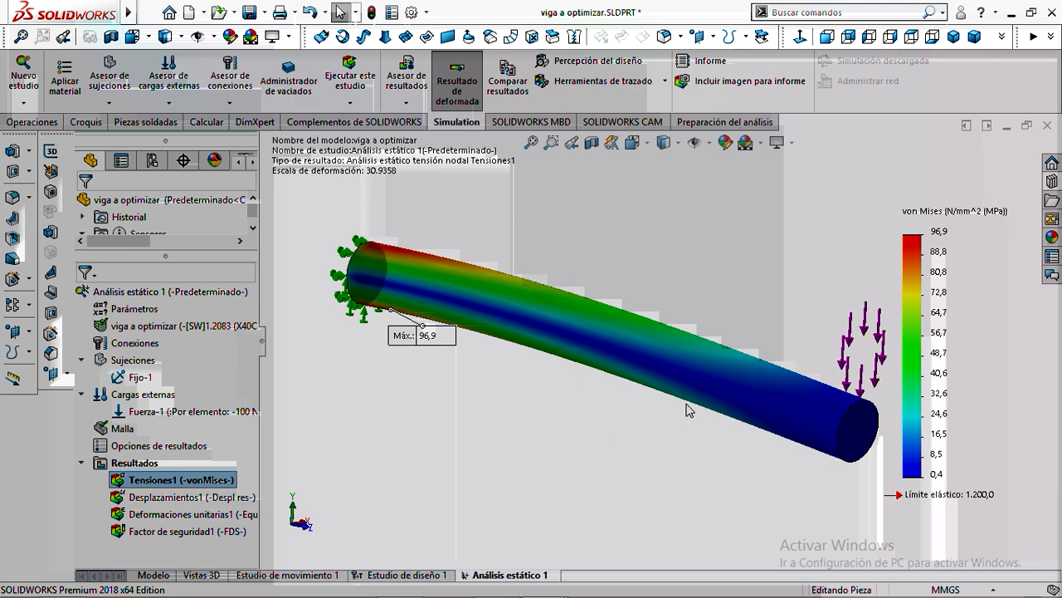
Switch to Google Chrome and open a new browser tab.
{"action": "mouse_move", "coordinate": [465, 585]}
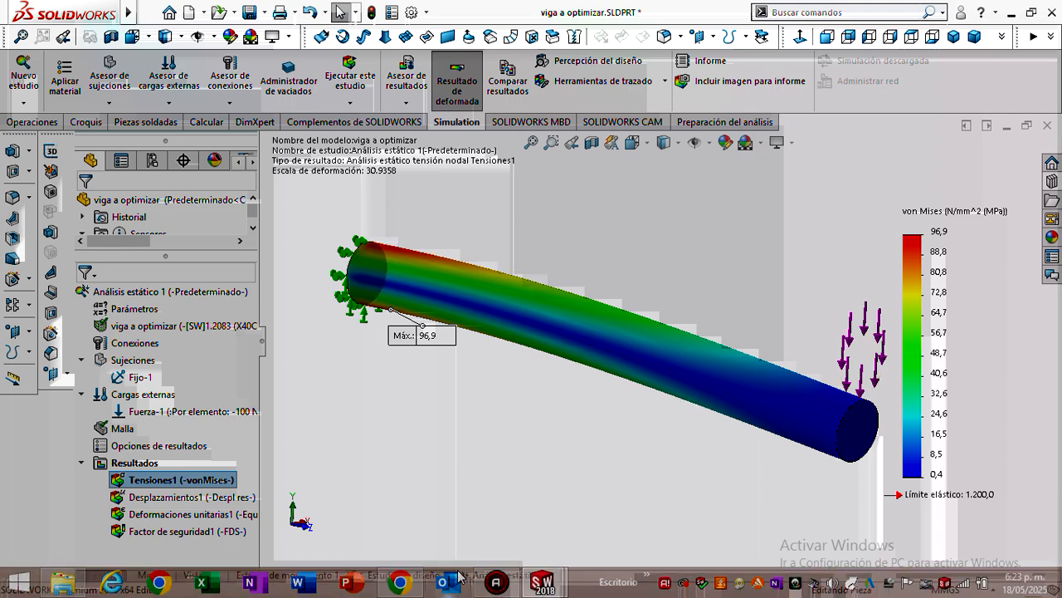
{"action": "left_click", "coordinate": [401, 583]}
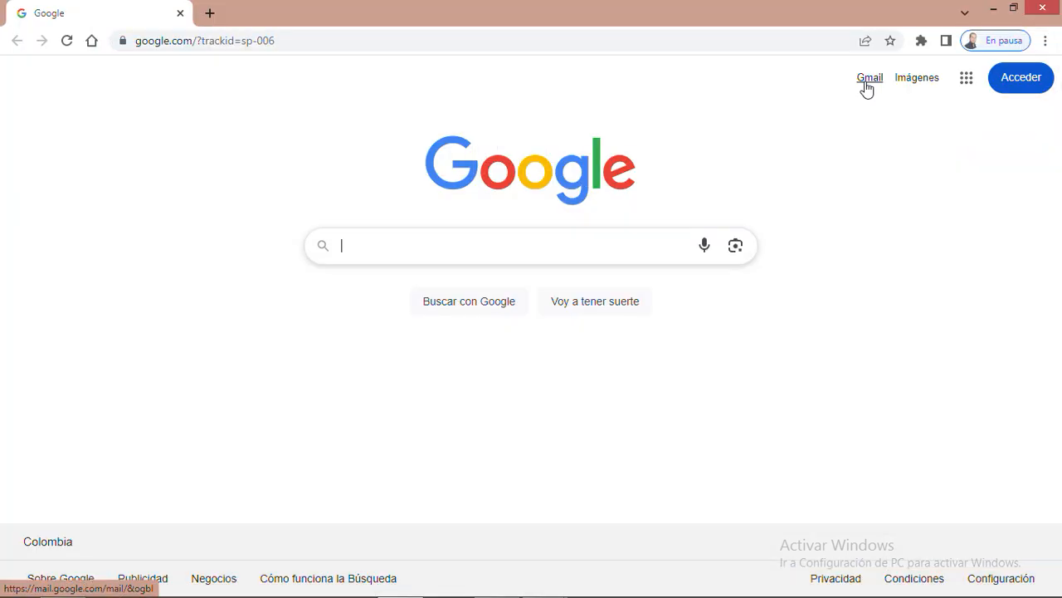
{"action": "left_click", "coordinate": [867, 87]}
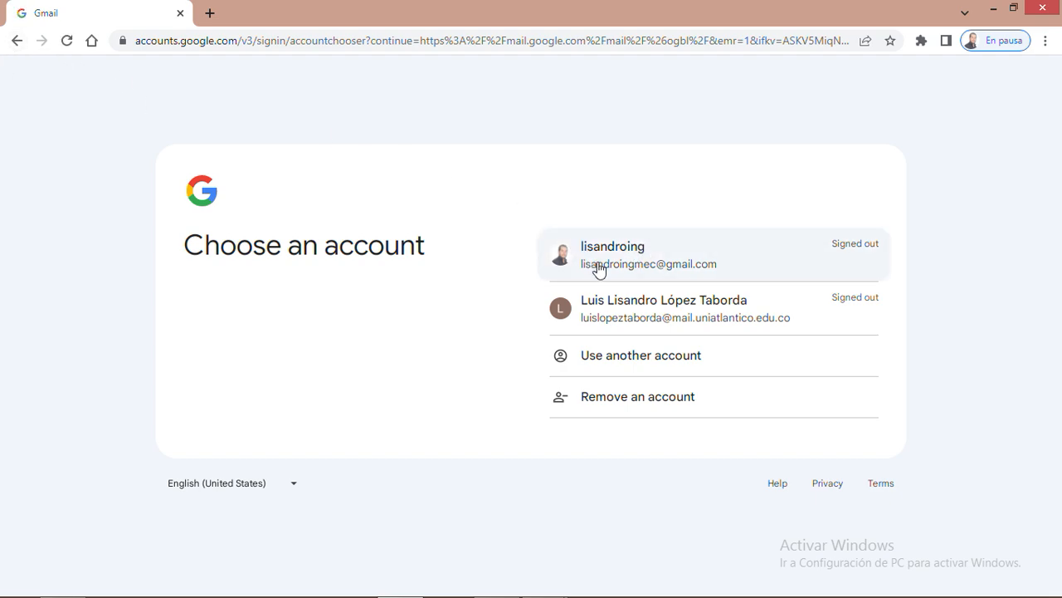
{"action": "left_click", "coordinate": [14, 43]}
{"action": "left_click", "coordinate": [210, 12]}
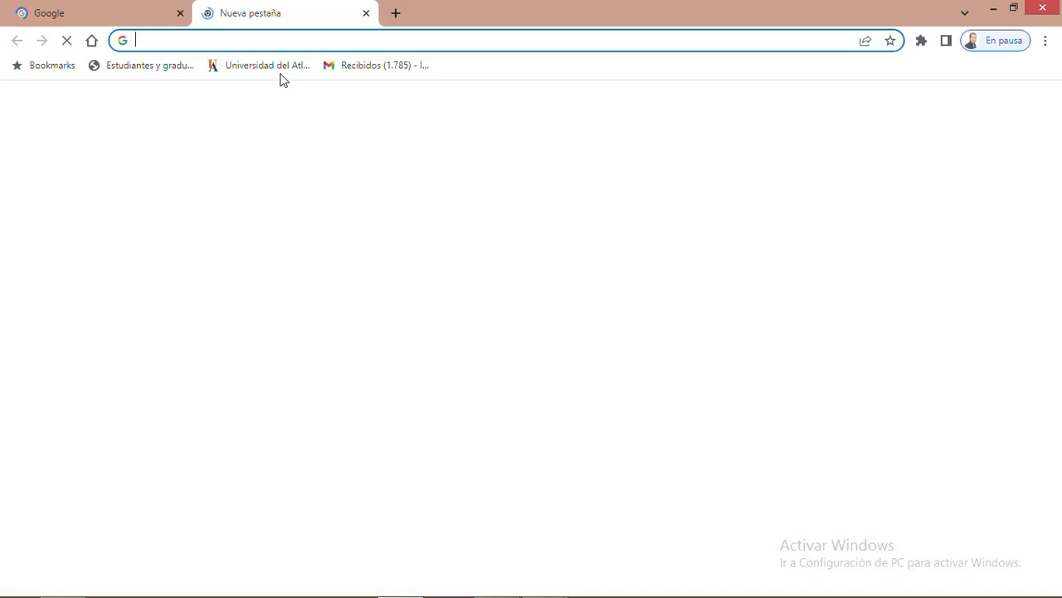
Search Google Images for "optimizacion topologica" and open the preview of the ESSS bracket image.
{"action": "left_click", "coordinate": [470, 326]}
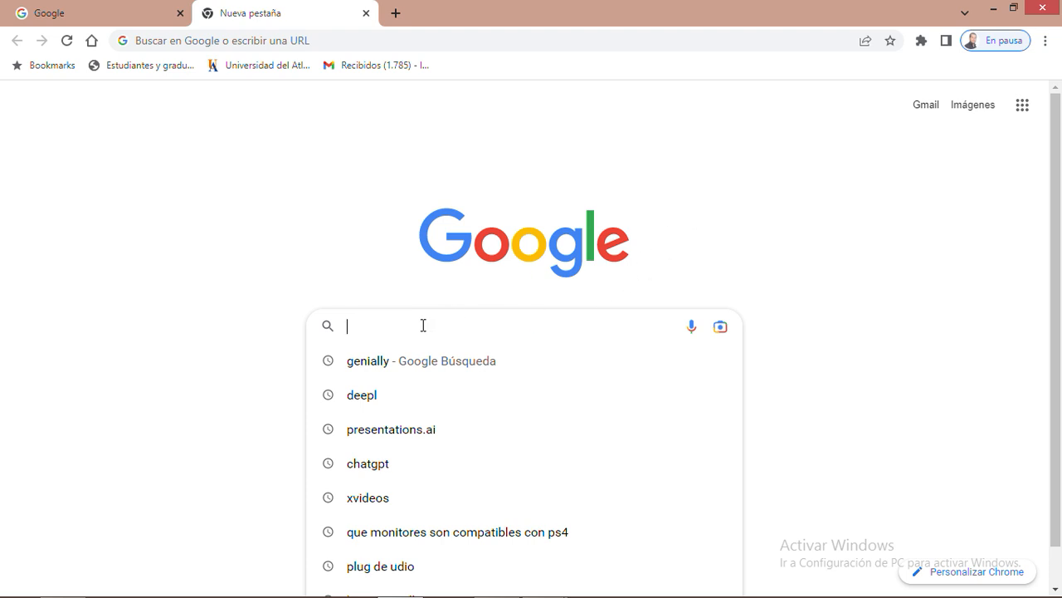
{"action": "type", "text": "optimi"}
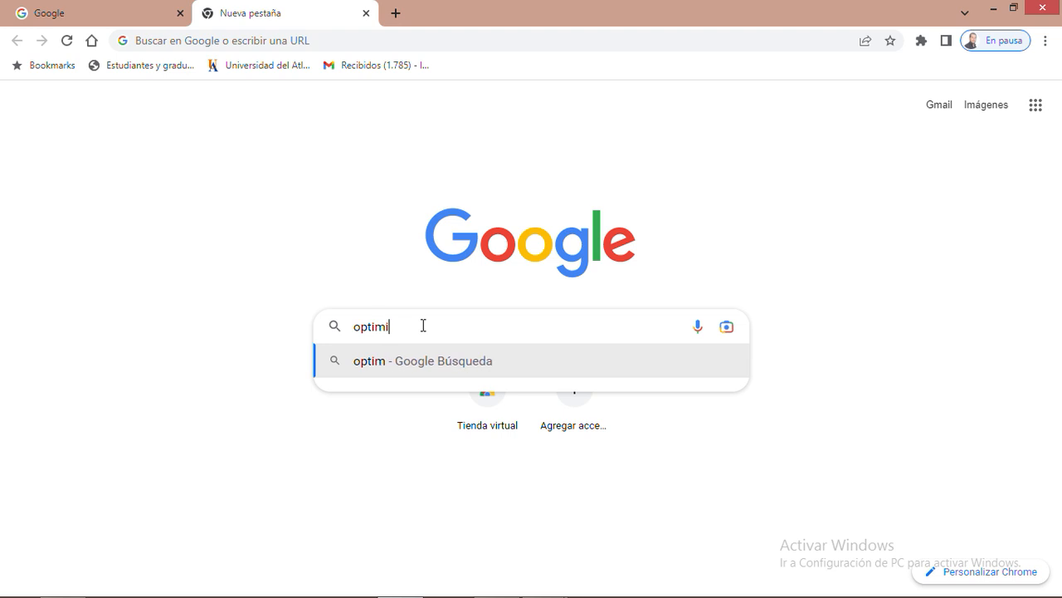
{"action": "type", "text": "zacion topologica"}
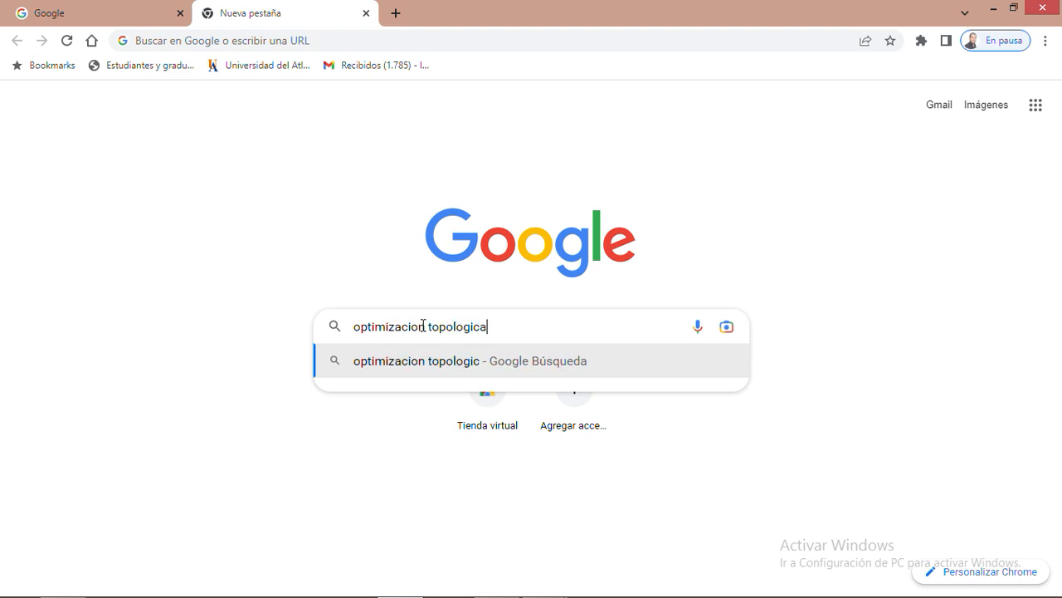
{"action": "key", "text": "Return"}
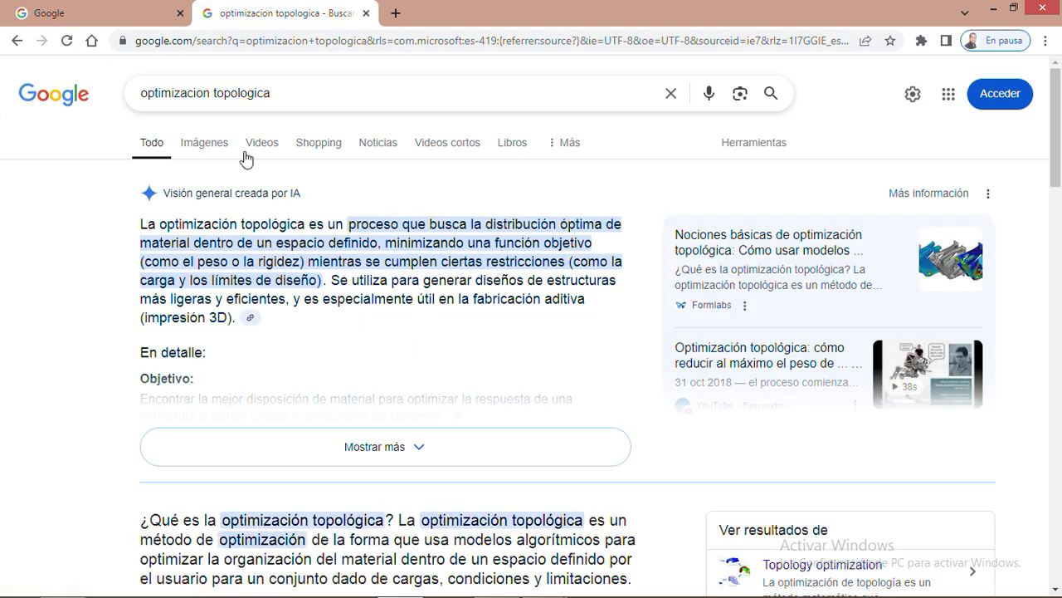
{"action": "left_click", "coordinate": [216, 147]}
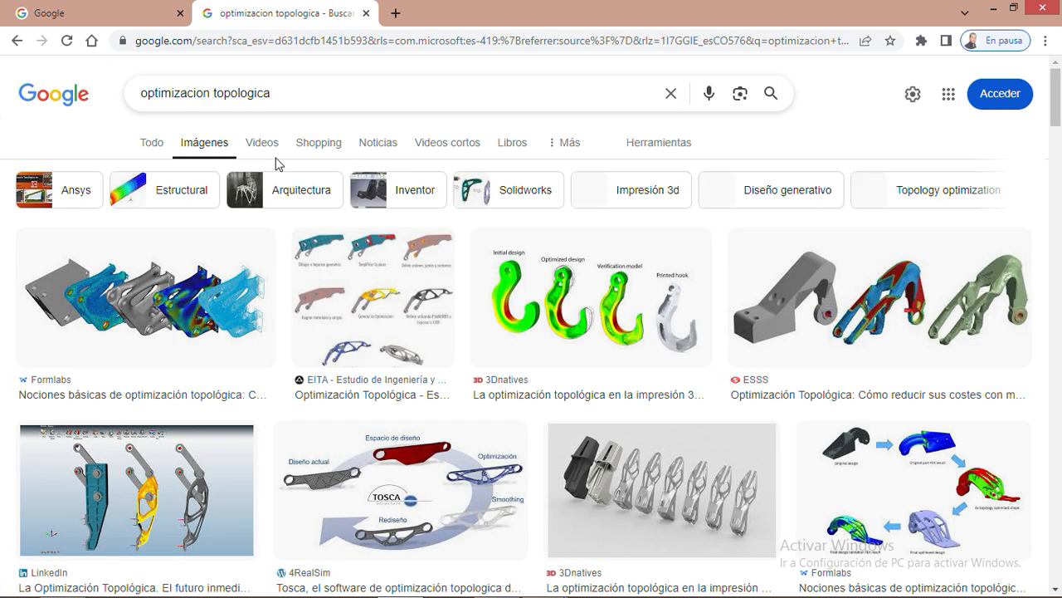
{"action": "left_click", "coordinate": [830, 330]}
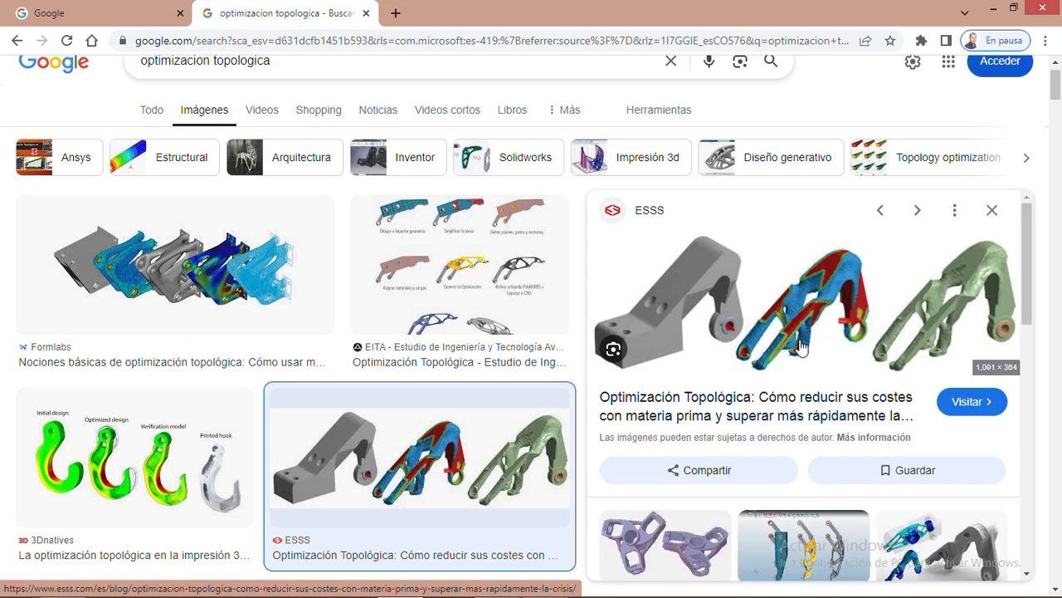
Open the ESSS article on topology optimization and examine its example figures of optimized parts down to the end.
{"action": "left_click", "coordinate": [800, 347]}
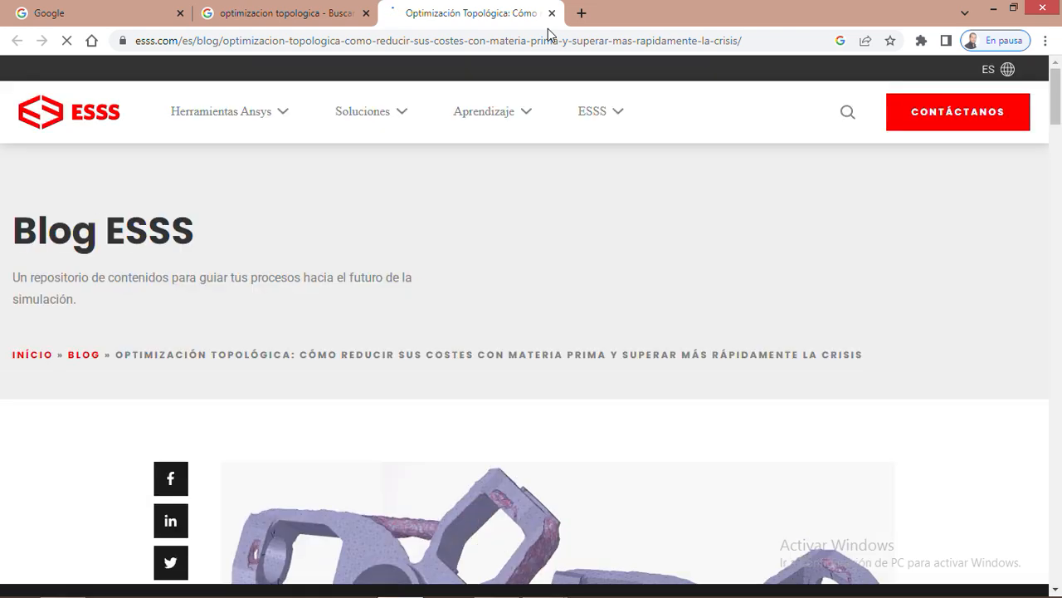
{"action": "scroll", "coordinate": [552, 337], "scroll_direction": "down", "scroll_amount": 3}
{"action": "scroll", "coordinate": [553, 337], "scroll_direction": "down", "scroll_amount": 12}
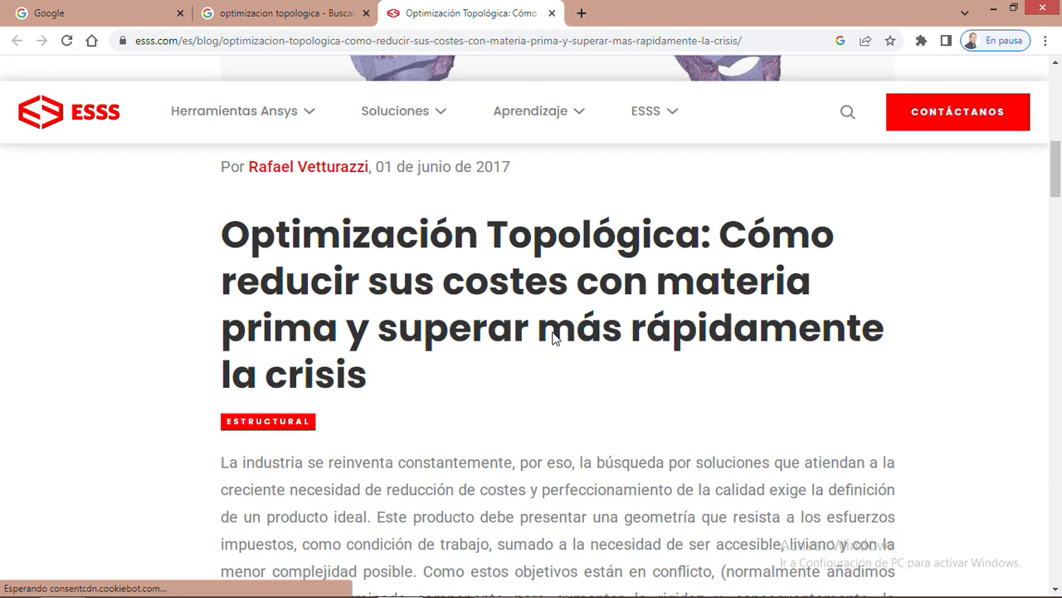
{"action": "scroll", "coordinate": [554, 332], "scroll_direction": "down", "scroll_amount": 8}
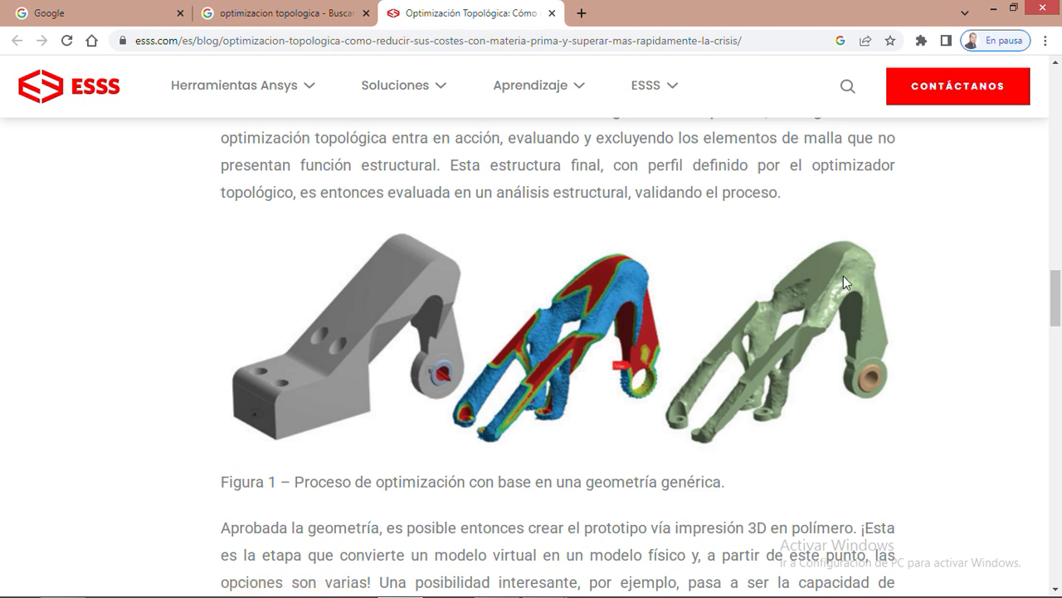
{"action": "scroll", "coordinate": [642, 328], "scroll_direction": "down", "scroll_amount": 5}
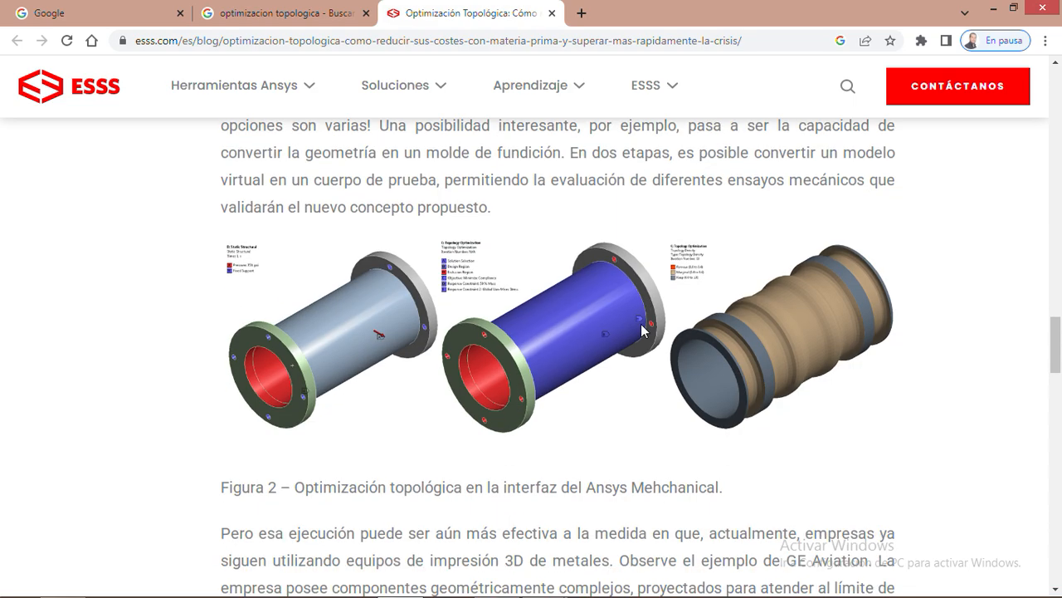
{"action": "scroll", "coordinate": [642, 329], "scroll_direction": "down", "scroll_amount": 15}
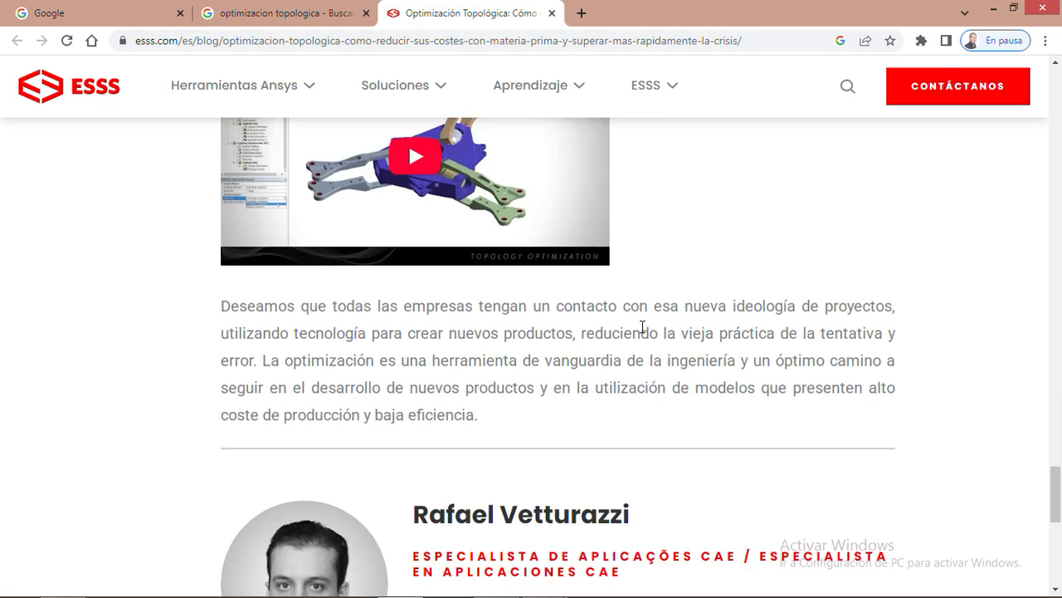
{"action": "scroll", "coordinate": [642, 332], "scroll_direction": "up", "scroll_amount": 2}
{"action": "scroll", "coordinate": [642, 332], "scroll_direction": "down", "scroll_amount": 6}
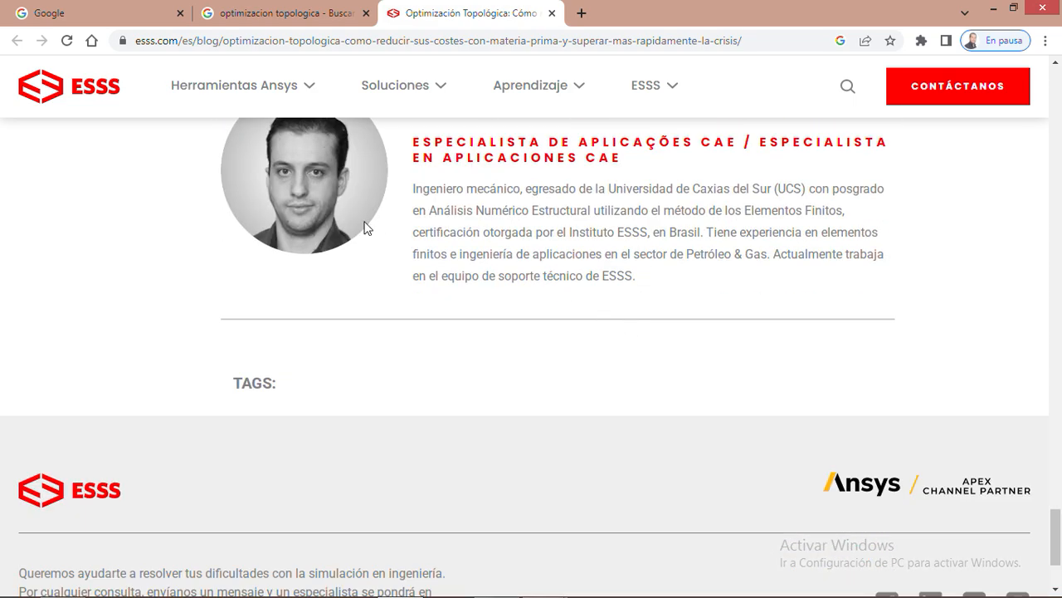
View the 3Dnatives hook optimization image in its own browser tab, and close it together with the ESSS article.
{"action": "left_click", "coordinate": [240, 13]}
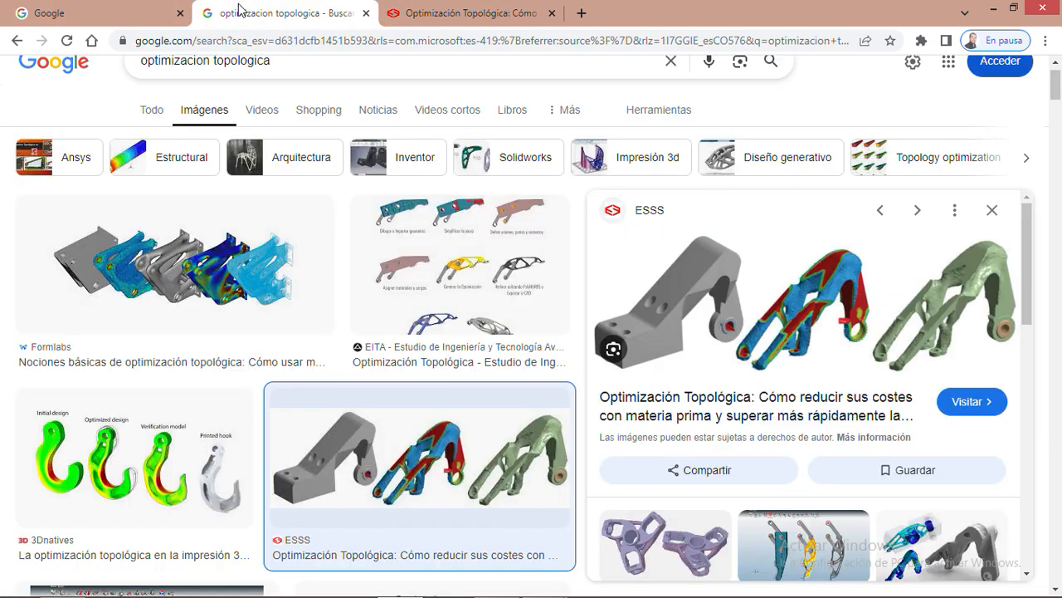
{"action": "left_click", "coordinate": [129, 479]}
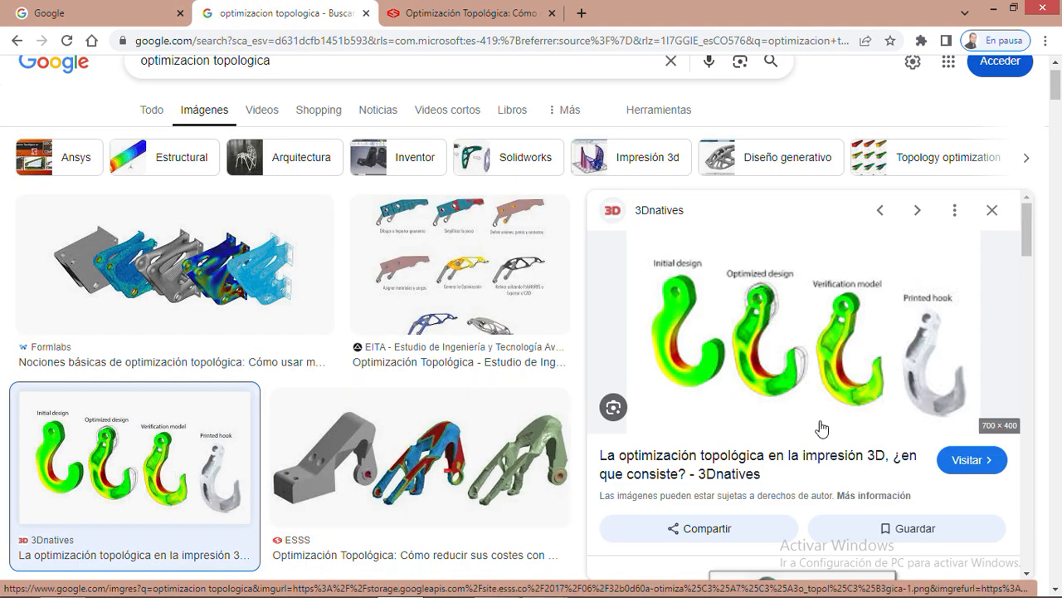
{"action": "right_click", "coordinate": [753, 377]}
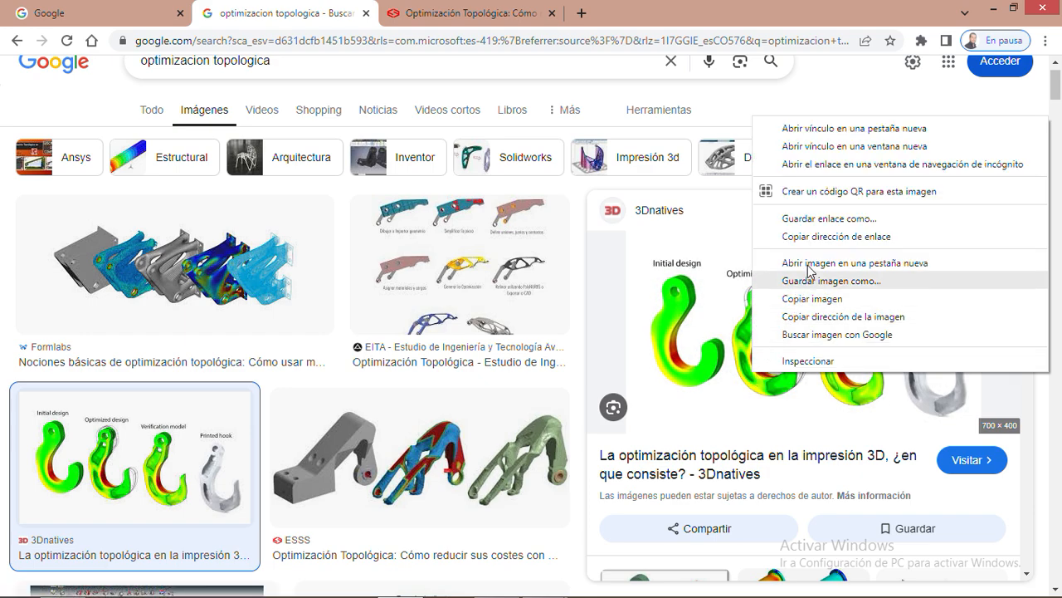
{"action": "left_click", "coordinate": [811, 264]}
{"action": "left_click", "coordinate": [652, 13]}
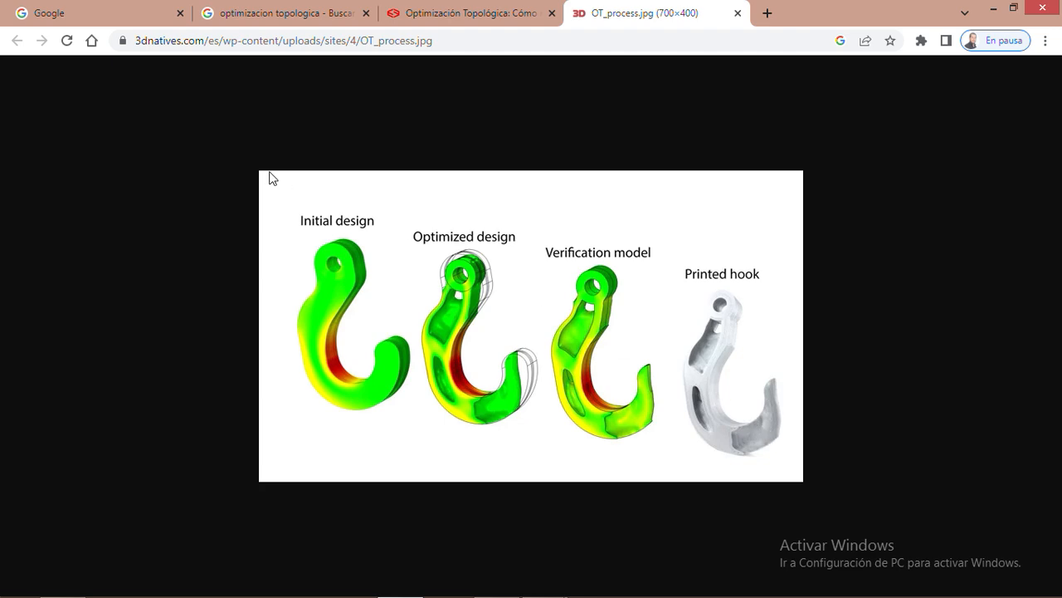
{"action": "left_click", "coordinate": [737, 13]}
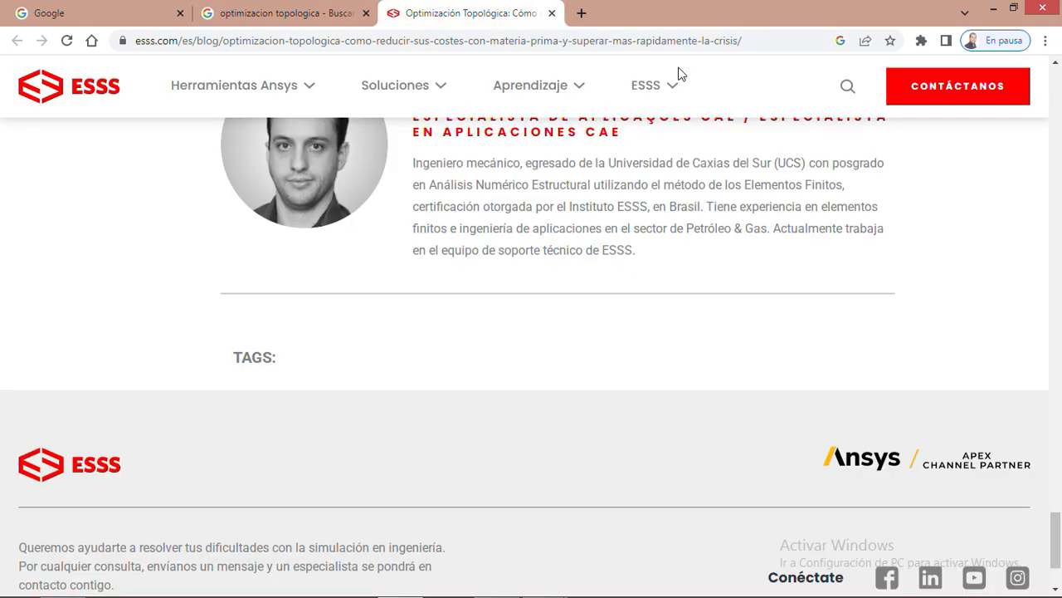
{"action": "left_click", "coordinate": [551, 14]}
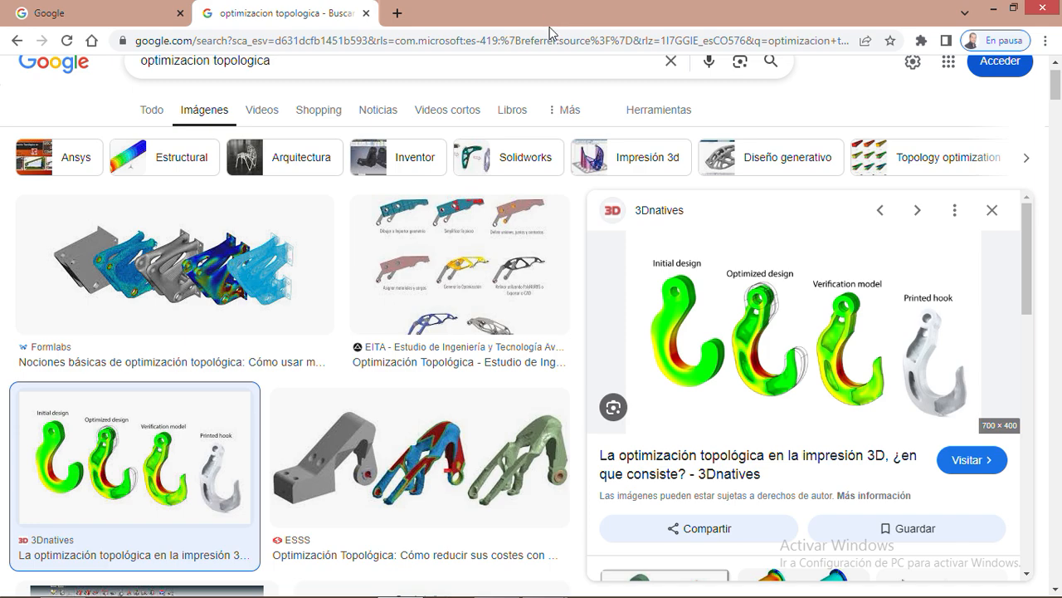
Open the LinkedIn image of the three linkage brackets from the search results in its own browser tab.
{"action": "scroll", "coordinate": [458, 373], "scroll_direction": "down", "scroll_amount": 3}
{"action": "scroll", "coordinate": [462, 377], "scroll_direction": "down", "scroll_amount": 1}
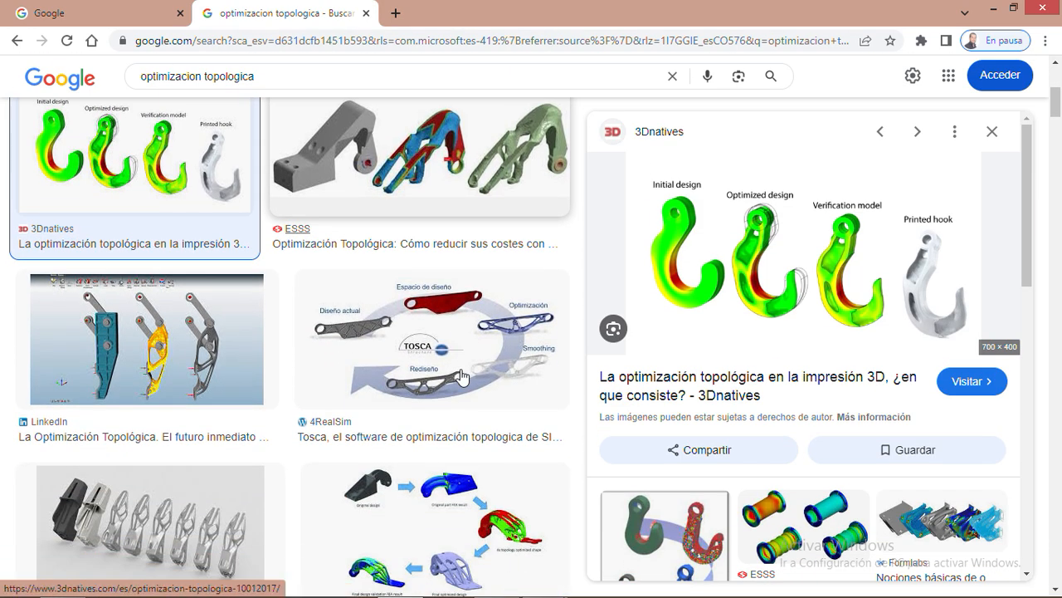
{"action": "right_click", "coordinate": [111, 347]}
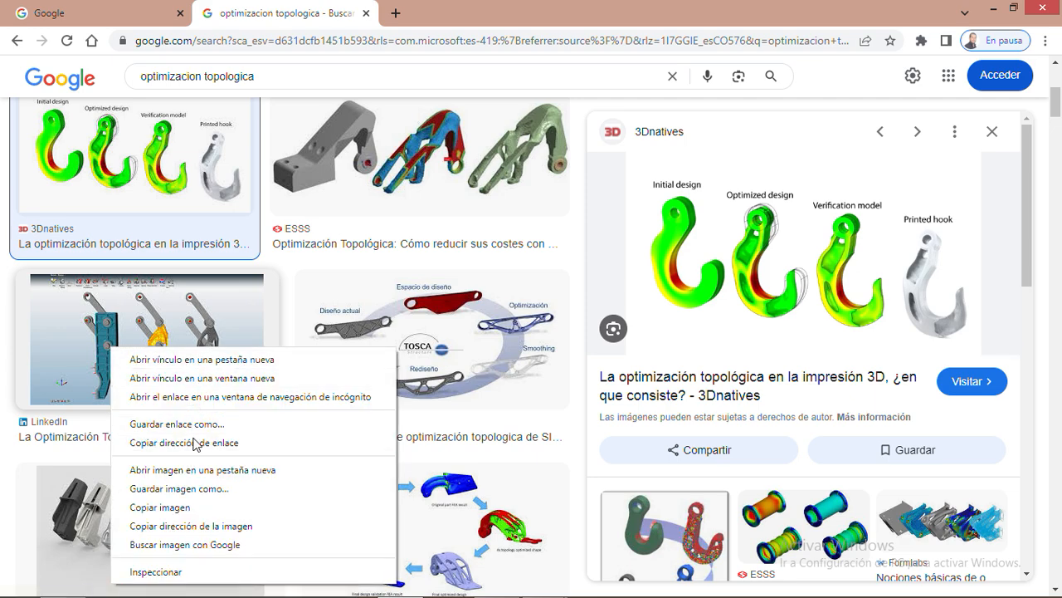
{"action": "left_click", "coordinate": [194, 470]}
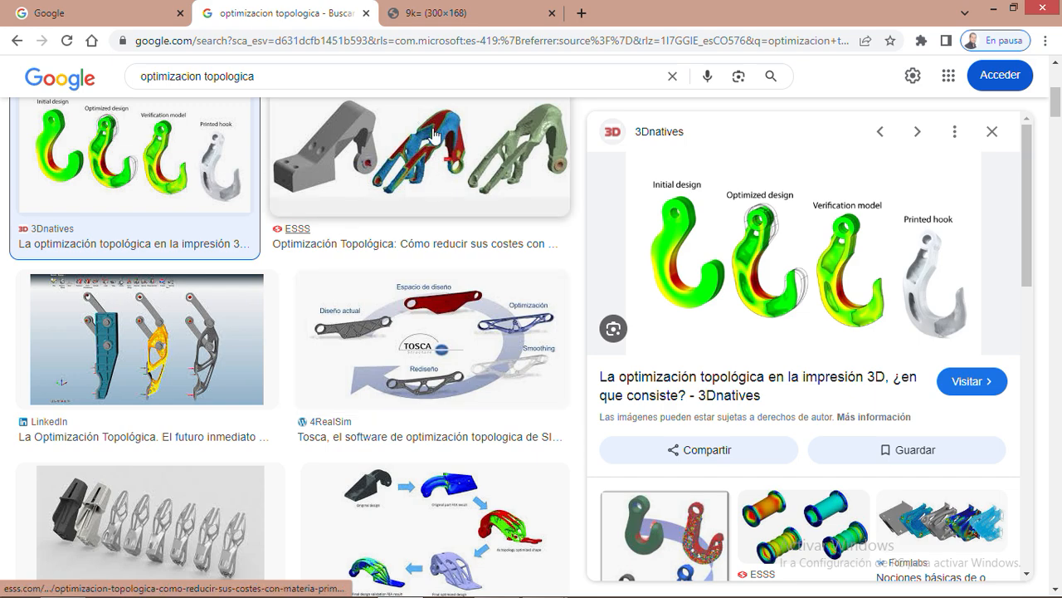
{"action": "left_click", "coordinate": [459, 13]}
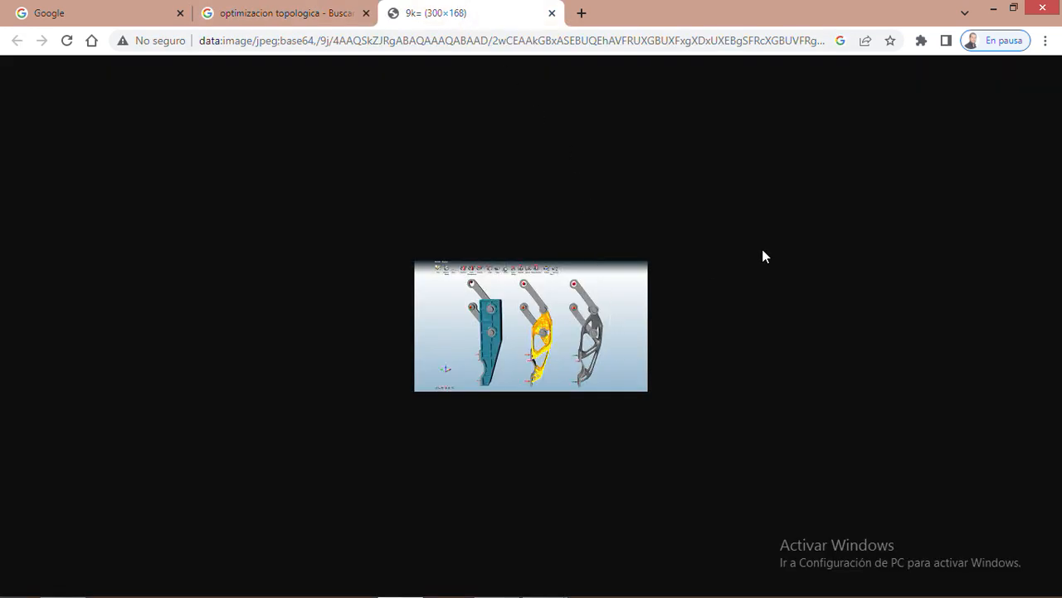
Enlarge the linkage bracket image to 400% to compare the original and optimized shapes, and close its tab.
{"action": "left_click", "coordinate": [1045, 40]}
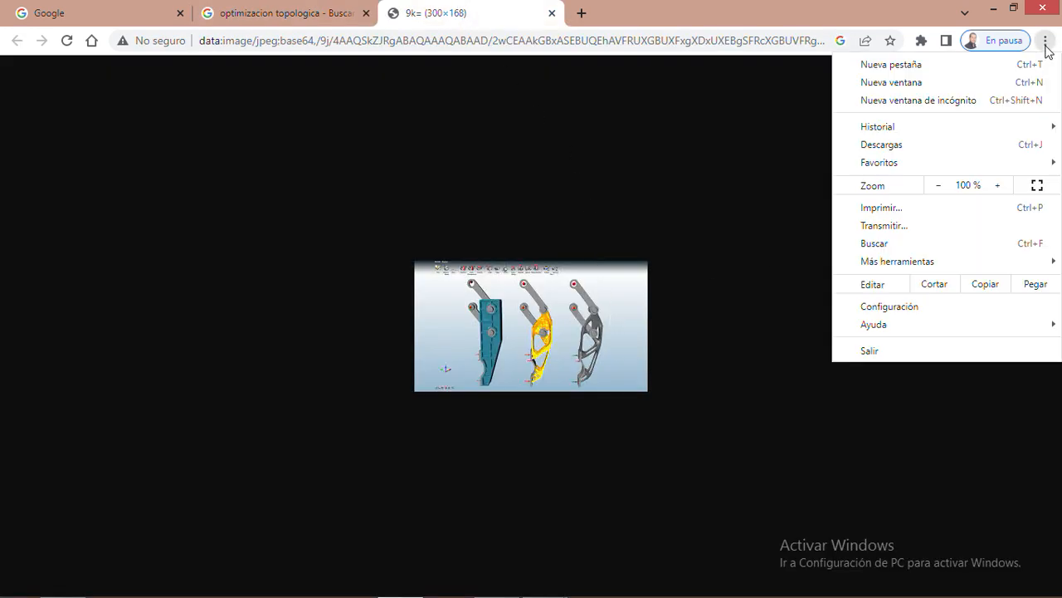
{"action": "left_click", "coordinate": [1001, 186]}
{"action": "left_click", "coordinate": [1001, 186]}
{"action": "left_click", "coordinate": [1001, 186]}
{"action": "left_click", "coordinate": [1001, 186]}
{"action": "left_click", "coordinate": [1001, 186]}
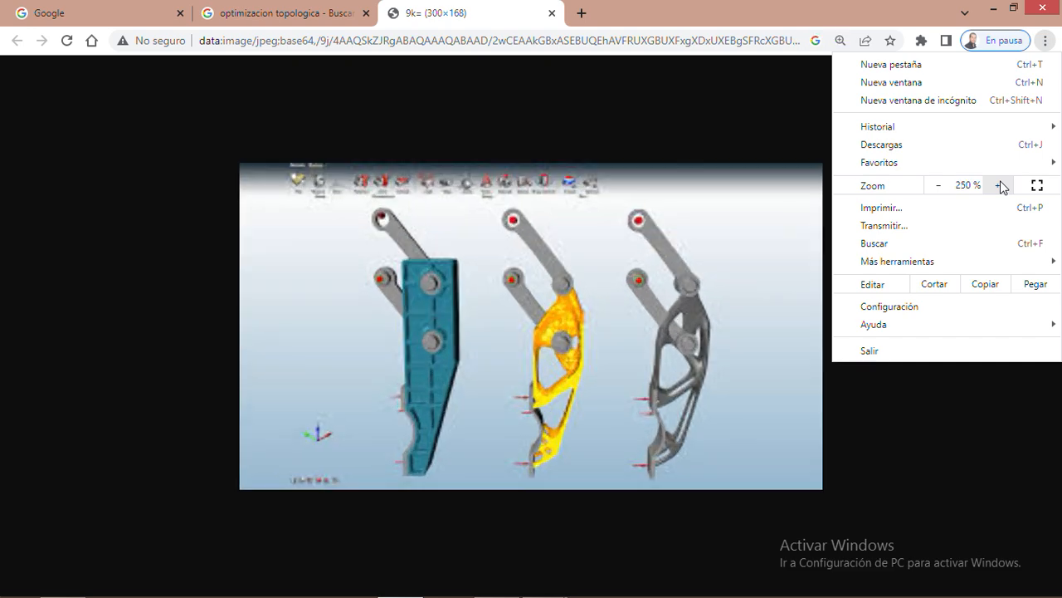
{"action": "left_click", "coordinate": [1001, 186]}
{"action": "left_click", "coordinate": [1001, 186]}
{"action": "left_click", "coordinate": [1001, 185]}
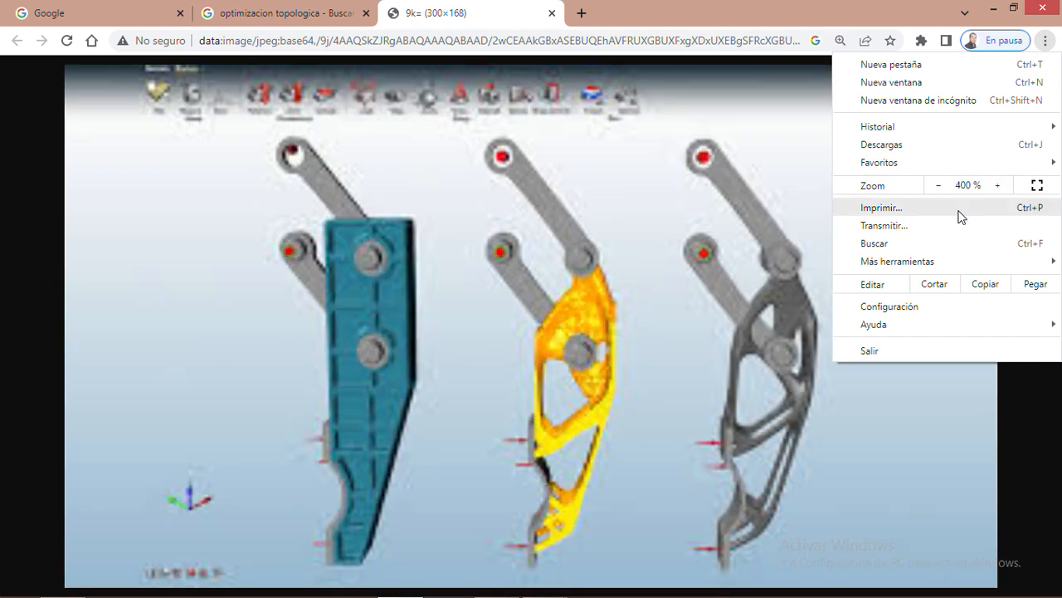
{"action": "left_click", "coordinate": [224, 390]}
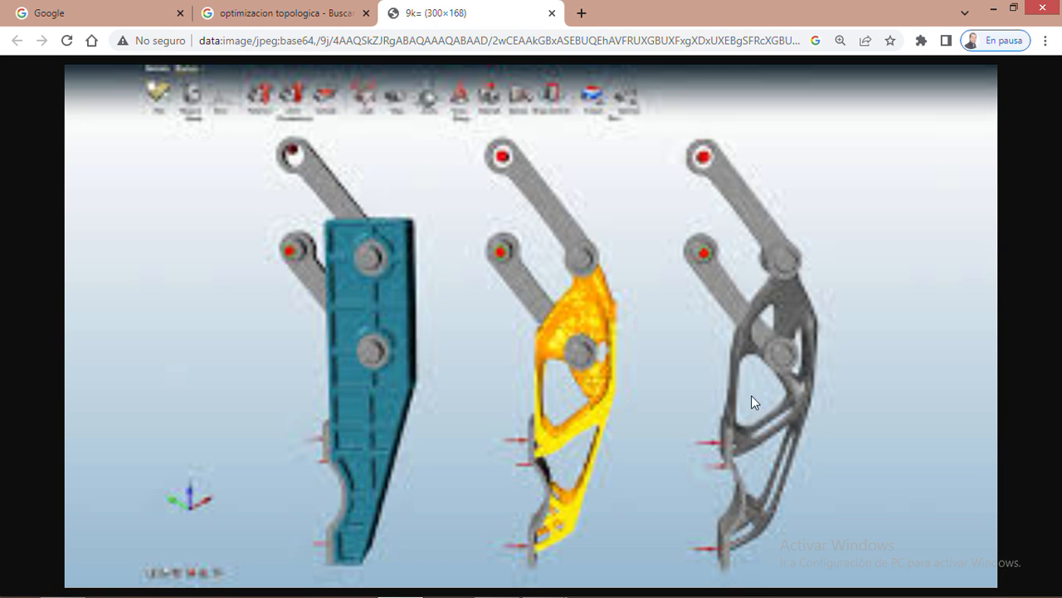
{"action": "left_click", "coordinate": [552, 14]}
Open the Formlabs image of the bracket optimization workflow from the search results in its own browser tab.
{"action": "scroll", "coordinate": [391, 274], "scroll_direction": "down", "scroll_amount": 3}
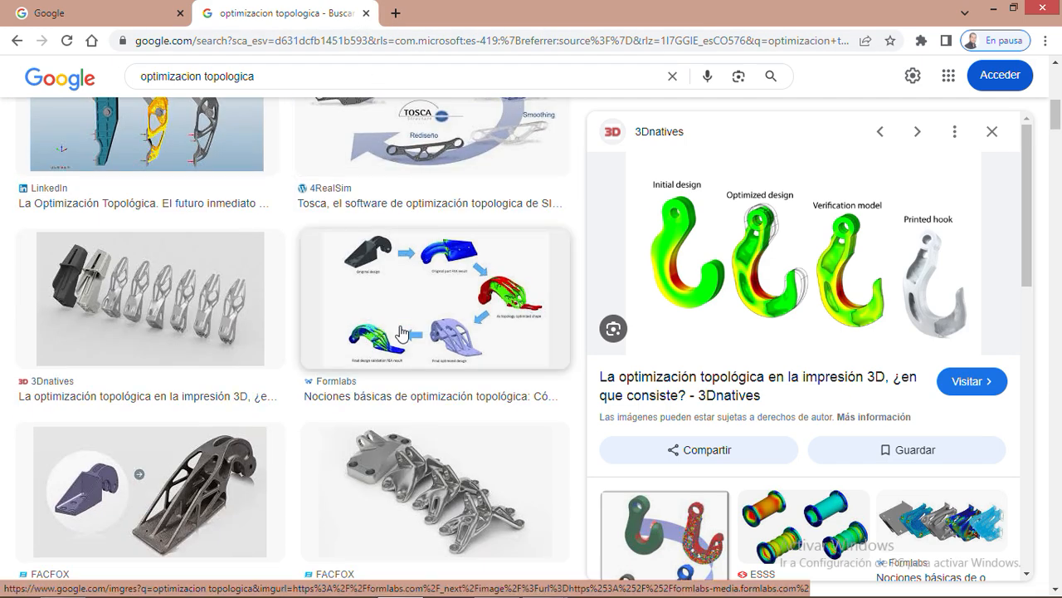
{"action": "right_click", "coordinate": [421, 276]}
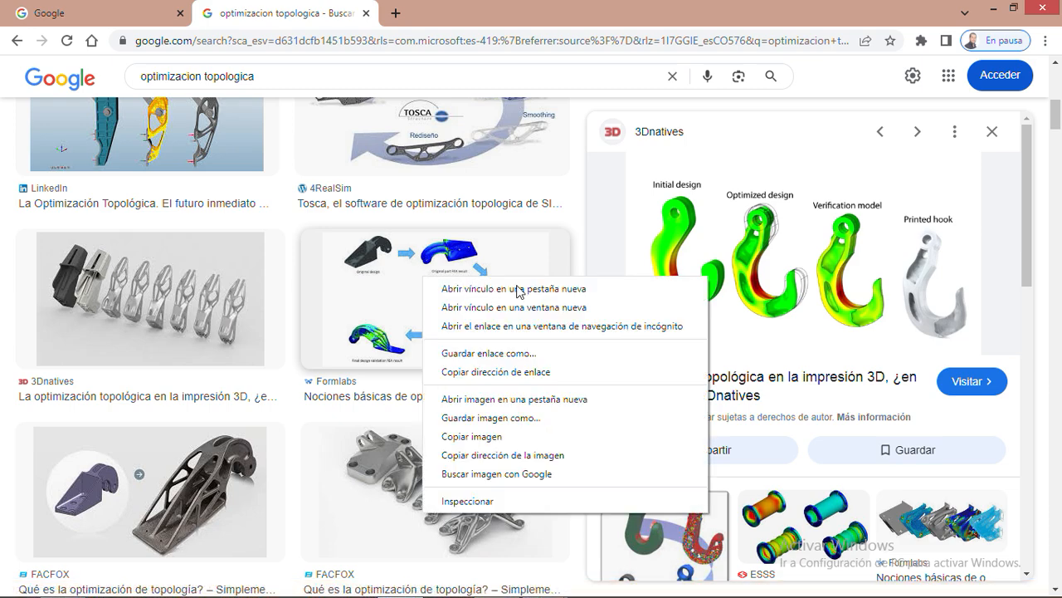
{"action": "left_click", "coordinate": [515, 400]}
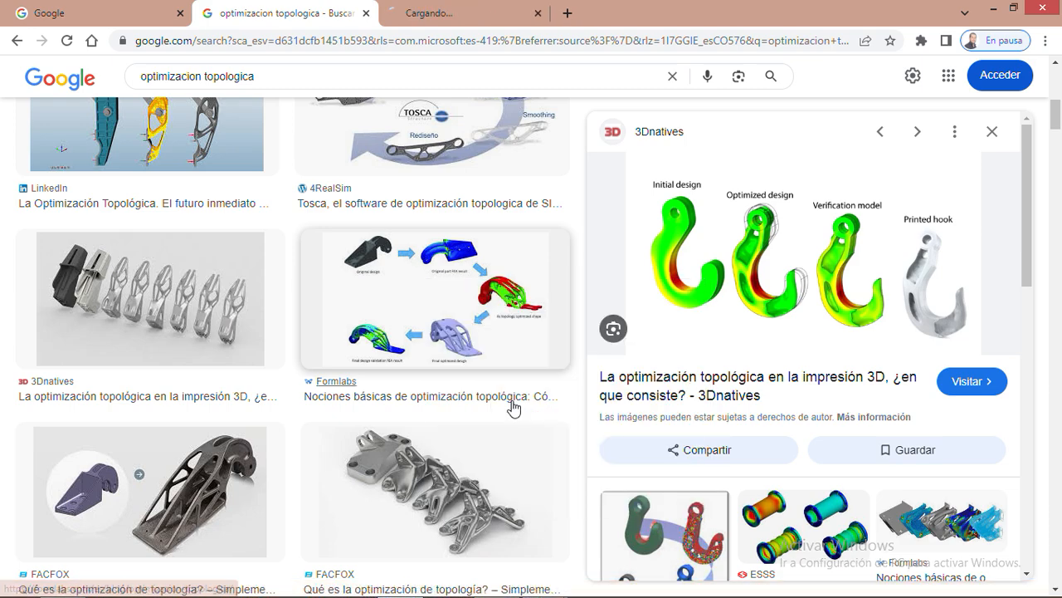
{"action": "left_click", "coordinate": [440, 10]}
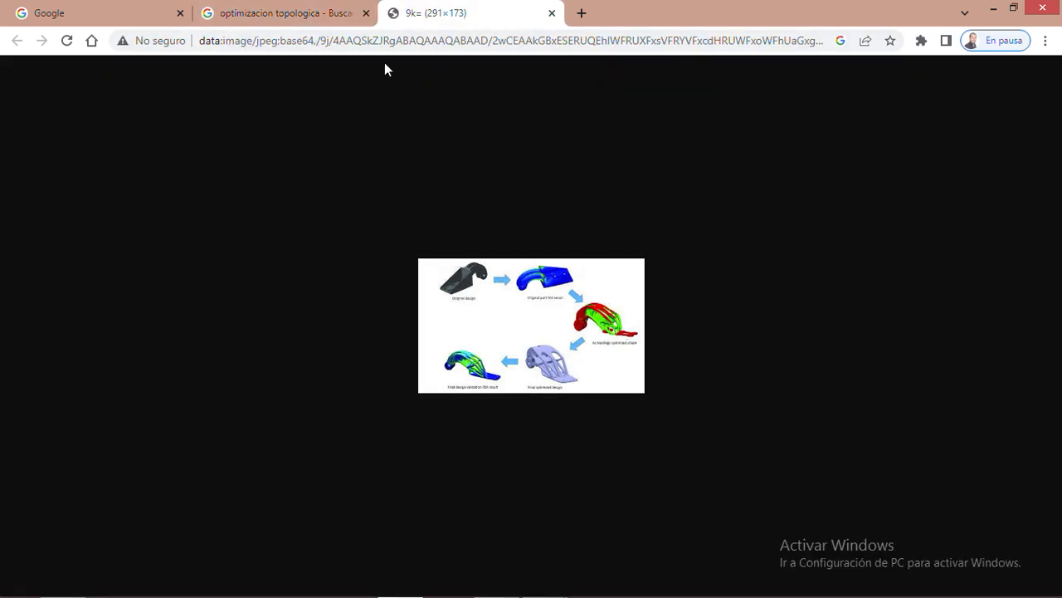
{"action": "left_click", "coordinate": [299, 7]}
{"action": "left_click", "coordinate": [436, 12]}
Enlarge the workflow image to 400% to examine the stages from original design to final validation, and close its tab.
{"action": "left_click", "coordinate": [1045, 40]}
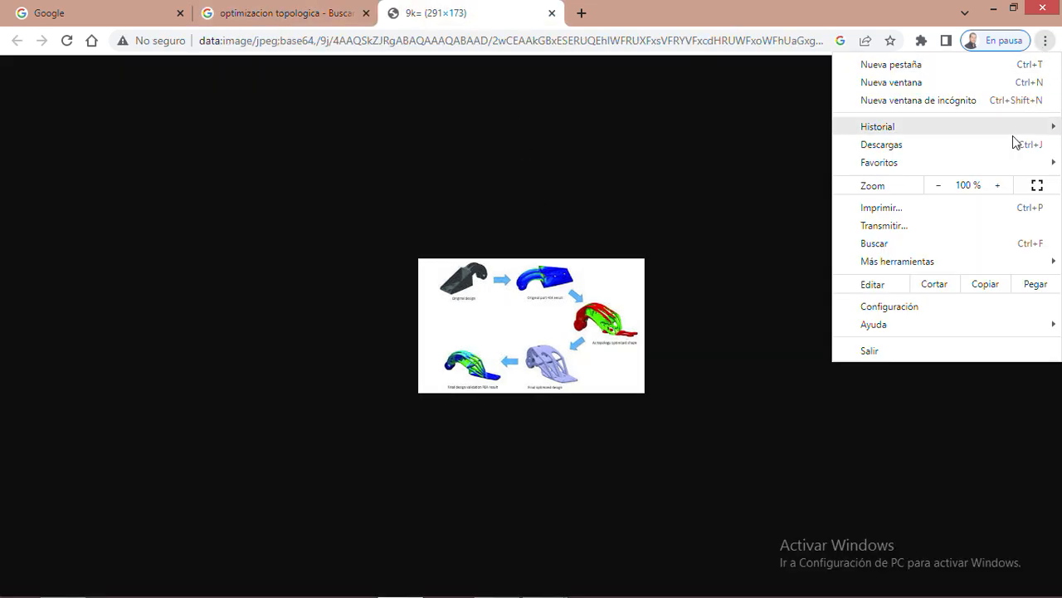
{"action": "left_click", "coordinate": [999, 188]}
{"action": "left_click", "coordinate": [999, 188]}
{"action": "left_click", "coordinate": [999, 188]}
{"action": "left_click", "coordinate": [999, 187]}
{"action": "left_click", "coordinate": [999, 188]}
{"action": "left_click", "coordinate": [999, 187]}
{"action": "left_click", "coordinate": [999, 187]}
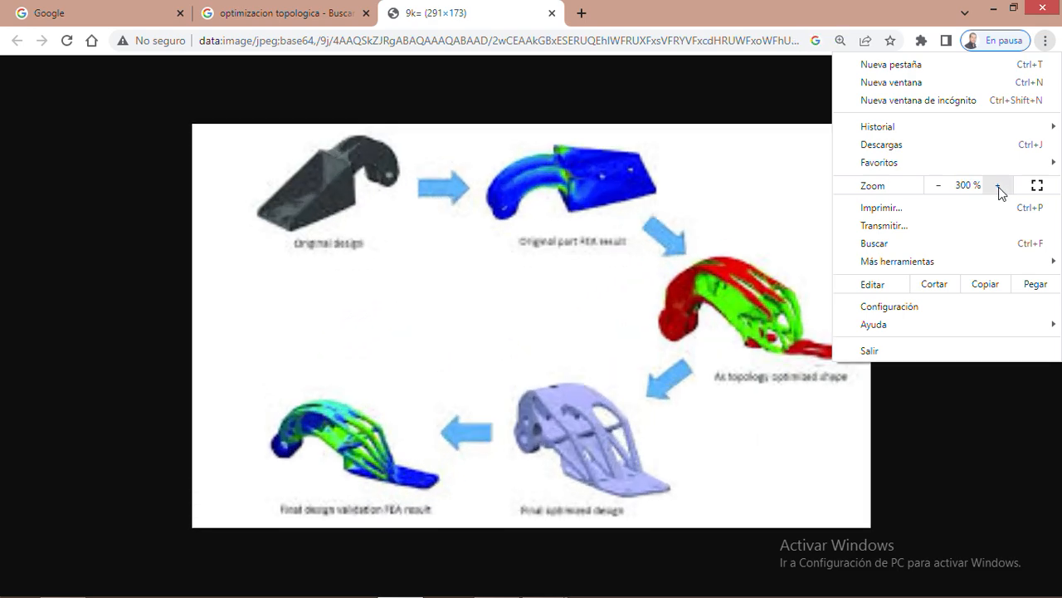
{"action": "left_click", "coordinate": [999, 188]}
{"action": "left_click", "coordinate": [640, 261]}
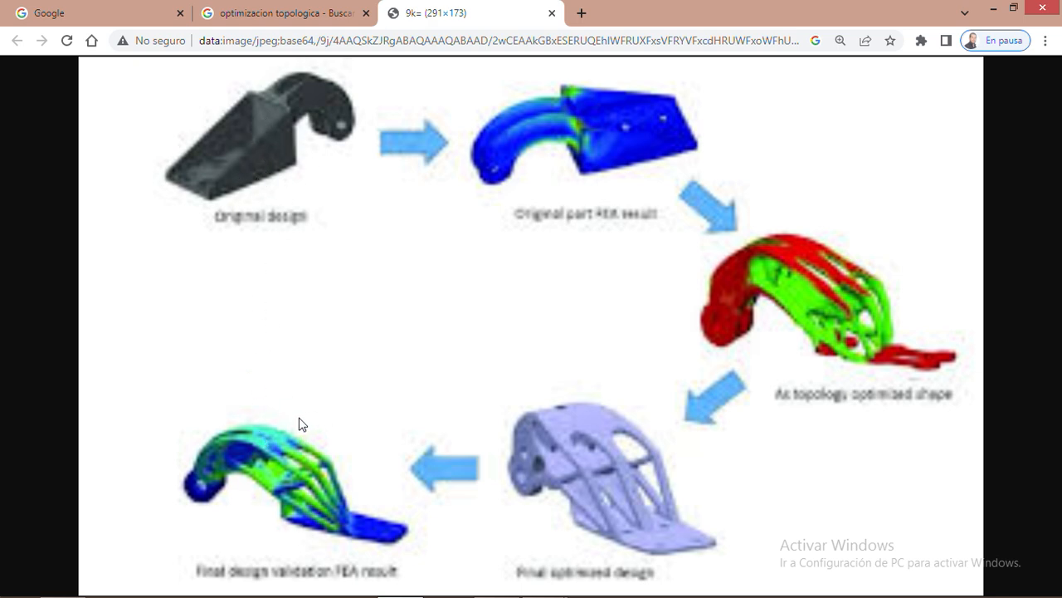
{"action": "left_click", "coordinate": [549, 13]}
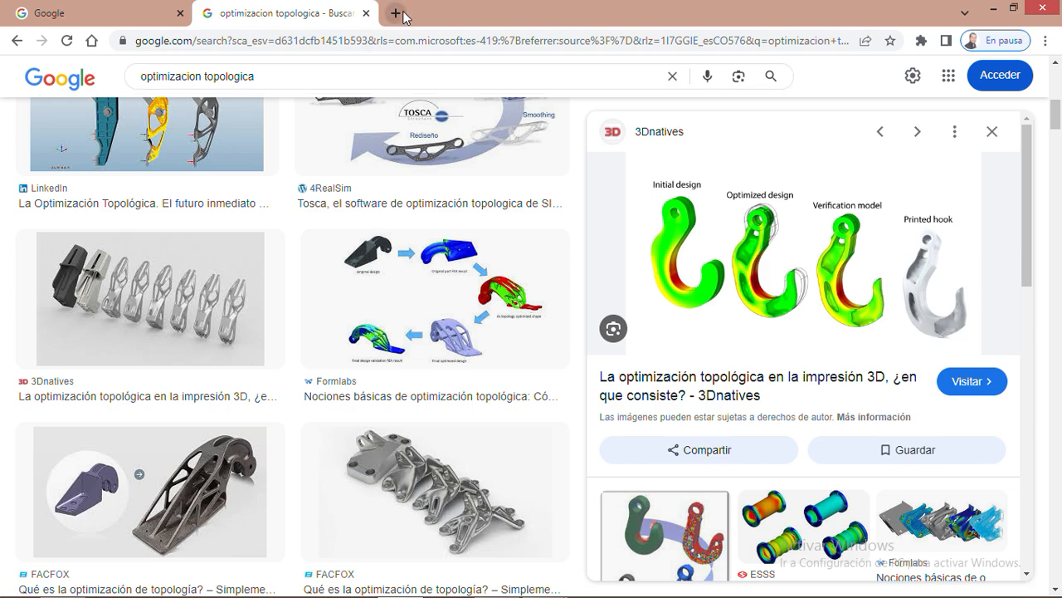
Open Gmail from the Google page and sign in to the first listed account by entering the account password.
{"action": "left_click", "coordinate": [119, 10]}
{"action": "left_click", "coordinate": [868, 80]}
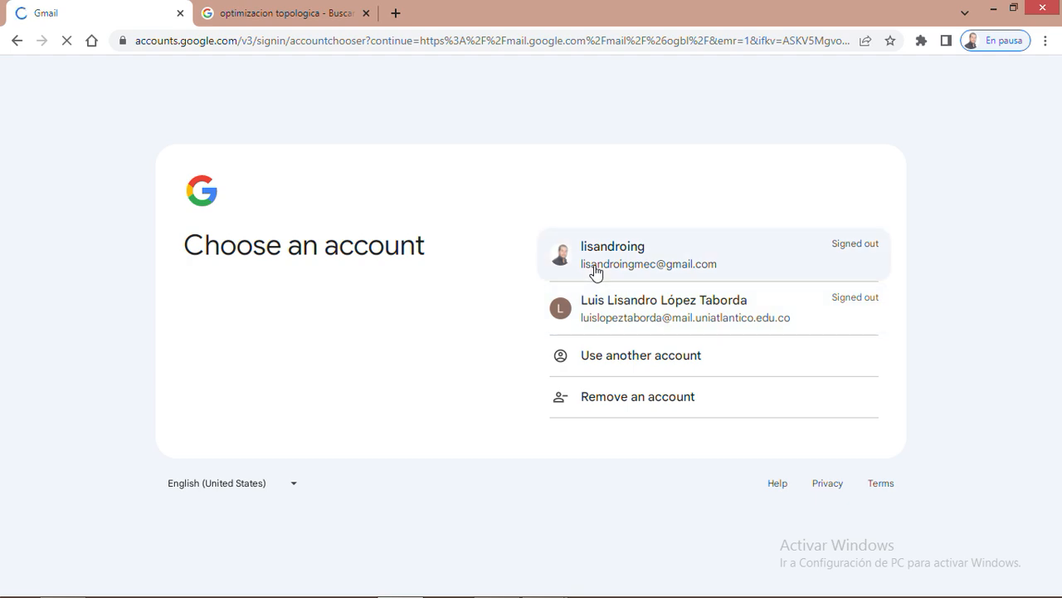
{"action": "left_click", "coordinate": [596, 267]}
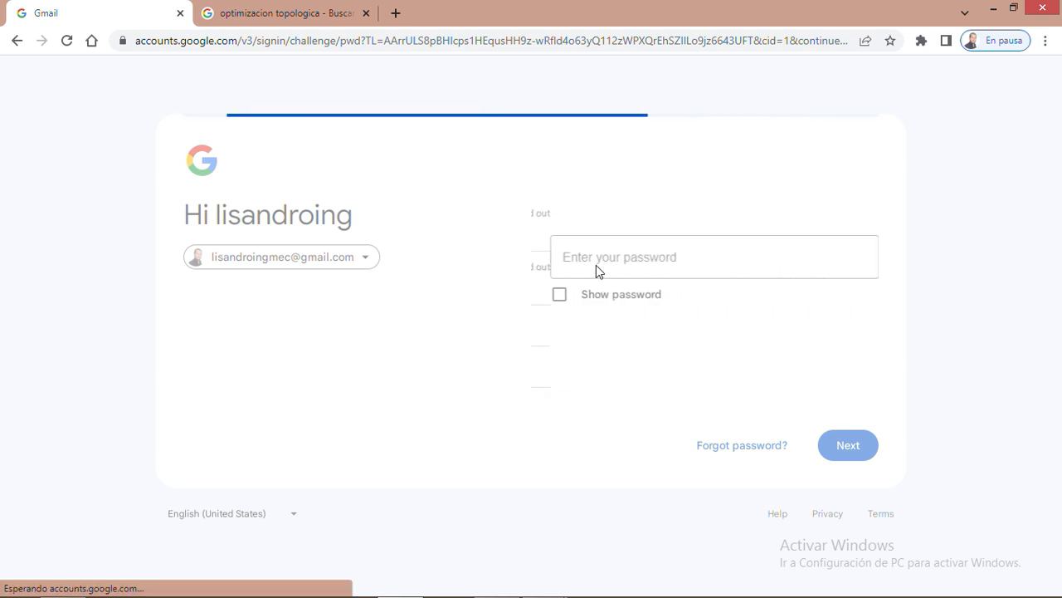
{"action": "type", "text": "***********"}
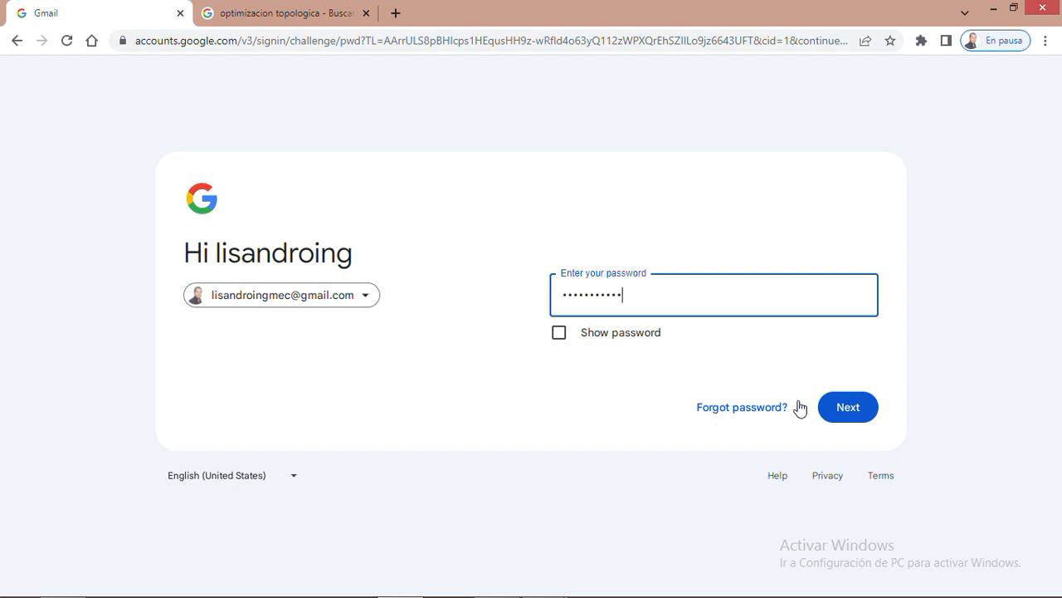
{"action": "left_click", "coordinate": [832, 400]}
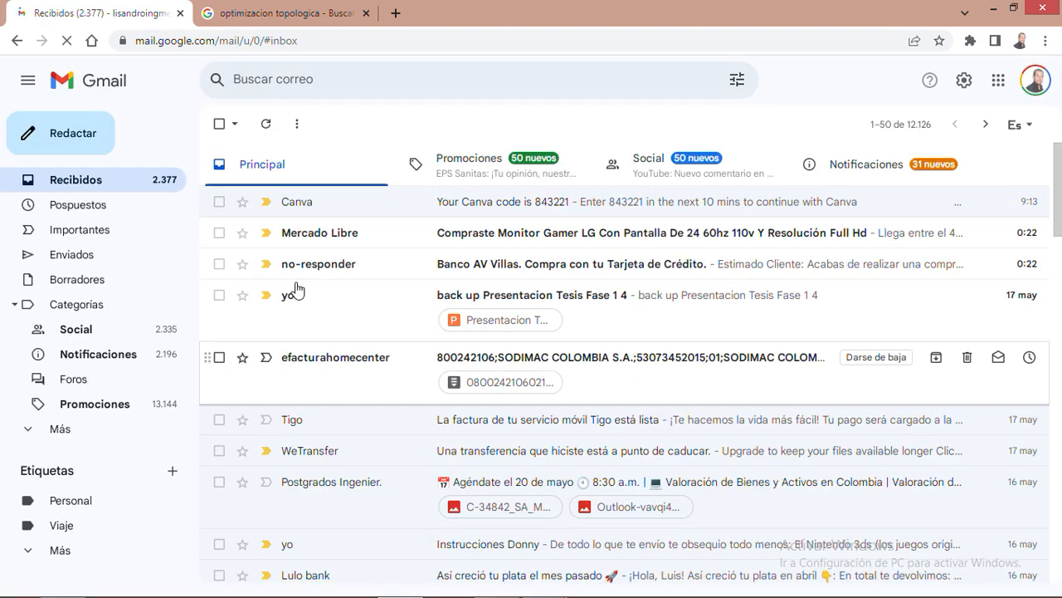
Open YouTube from the Google apps in Gmail and search it for "impresion 3d".
{"action": "left_click", "coordinate": [998, 81]}
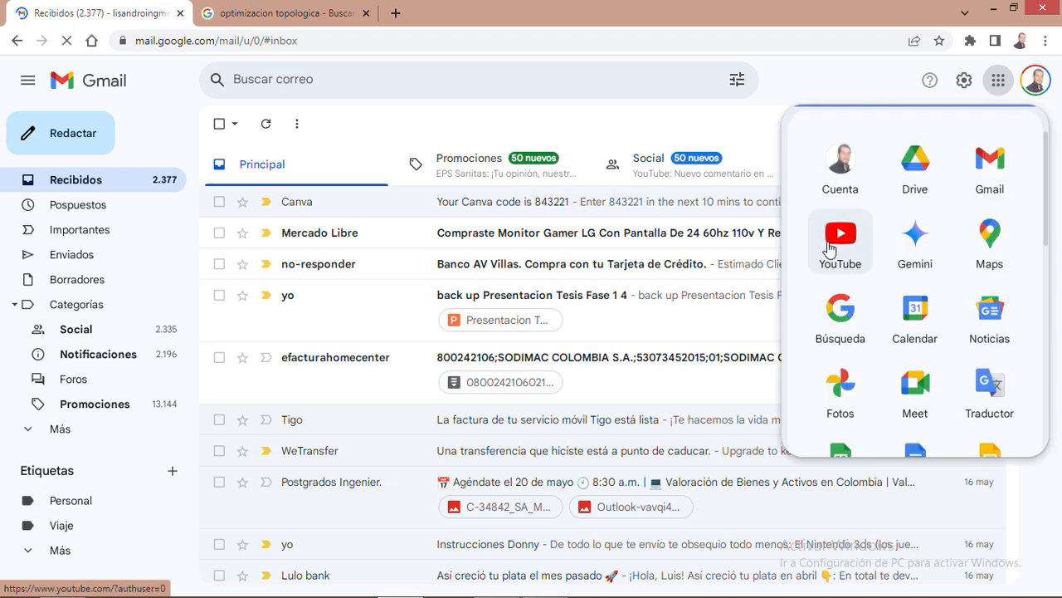
{"action": "left_click", "coordinate": [830, 248]}
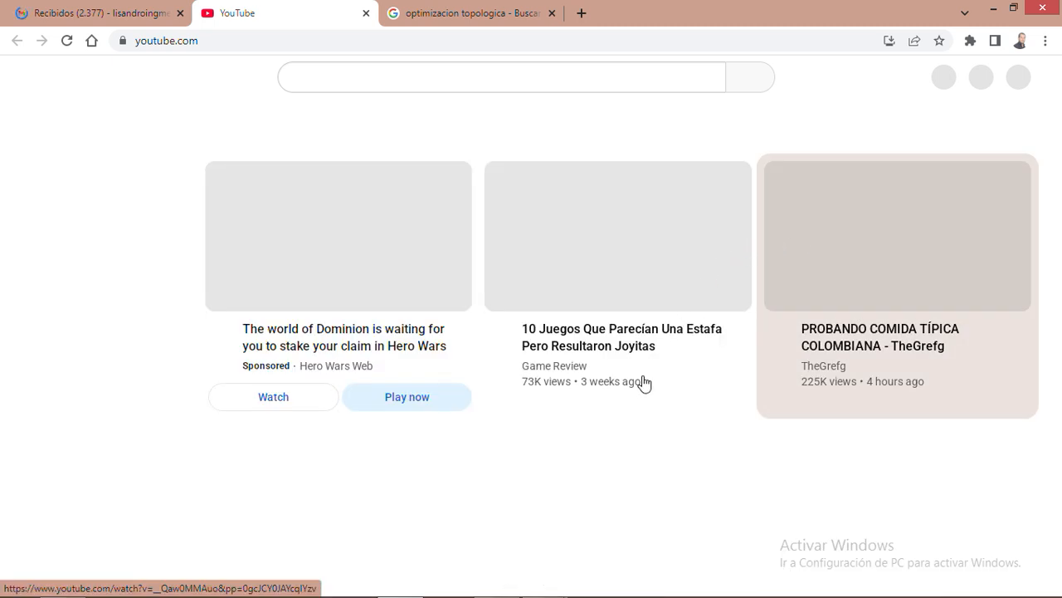
{"action": "left_click", "coordinate": [356, 79]}
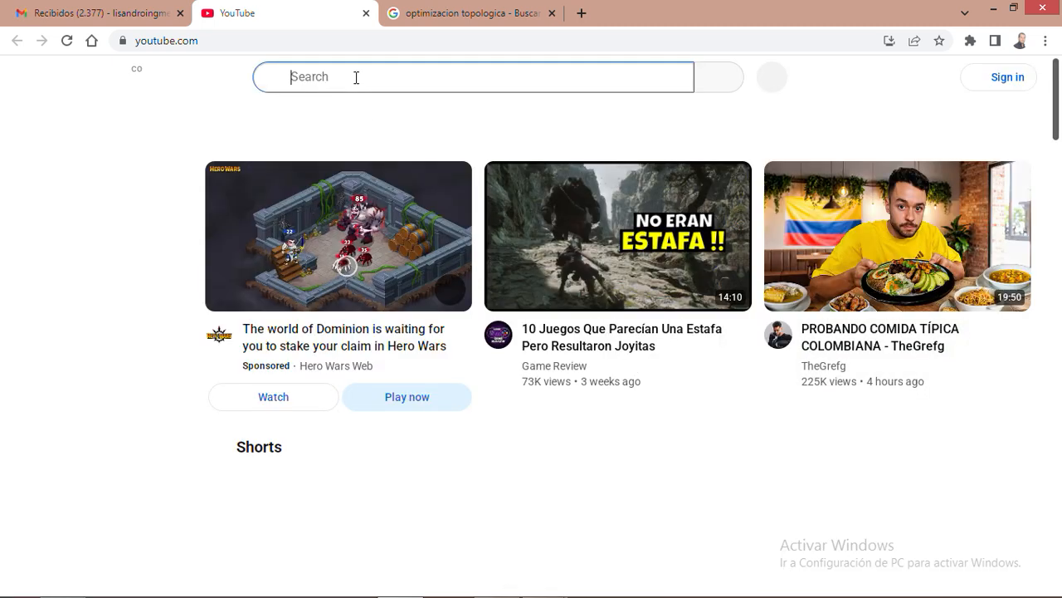
{"action": "type", "text": "impresion "}
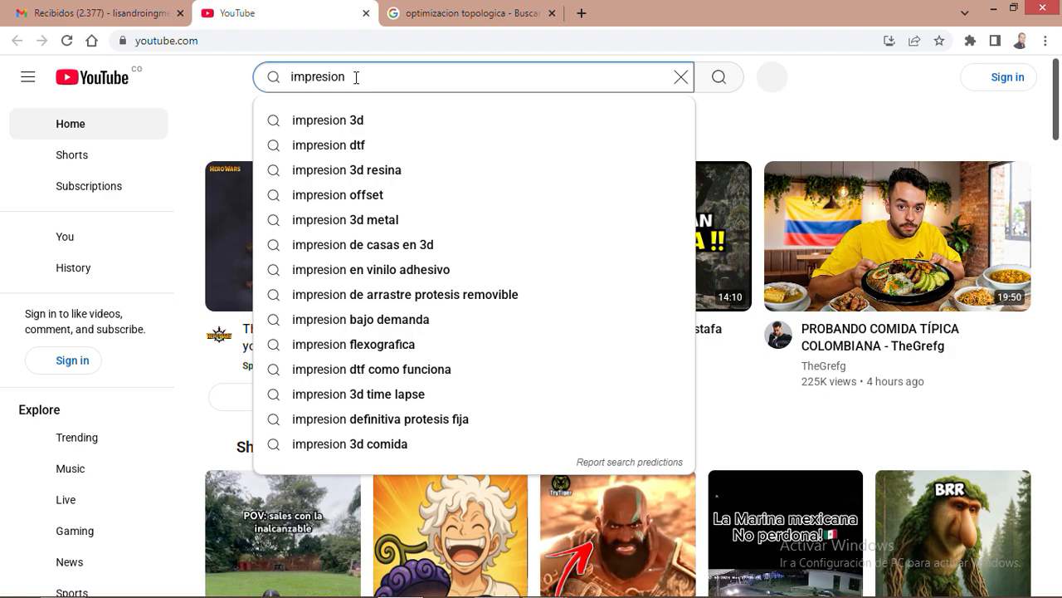
{"action": "type", "text": "3d"}
{"action": "key", "text": "Return"}
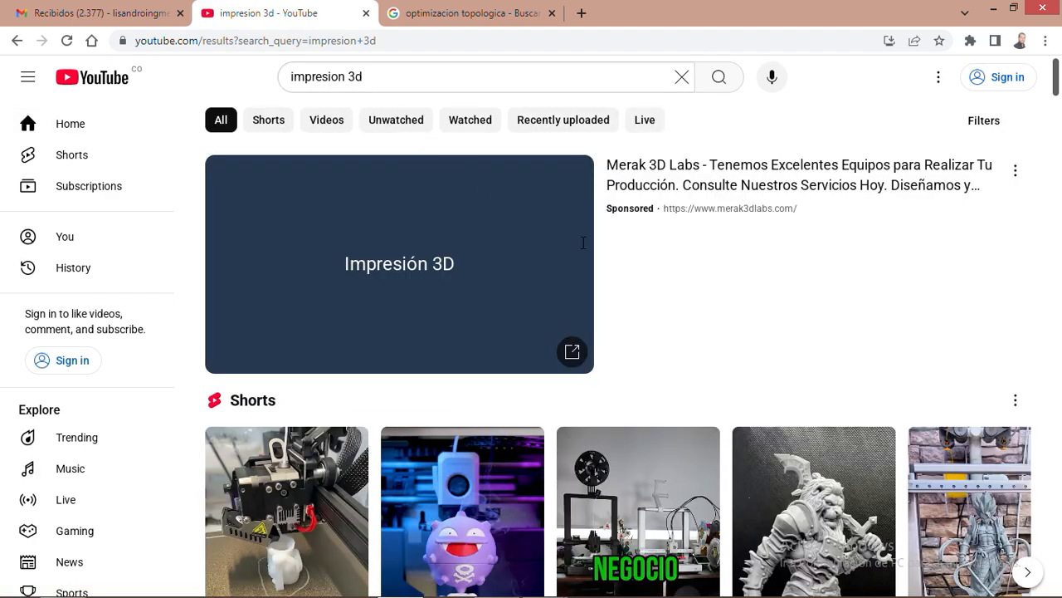
Open the Short "Que tan fácil es imprimir en 3D" from the search results and watch the printing process.
{"action": "scroll", "coordinate": [622, 312], "scroll_direction": "down", "scroll_amount": 2}
{"action": "scroll", "coordinate": [623, 312], "scroll_direction": "down", "scroll_amount": 1}
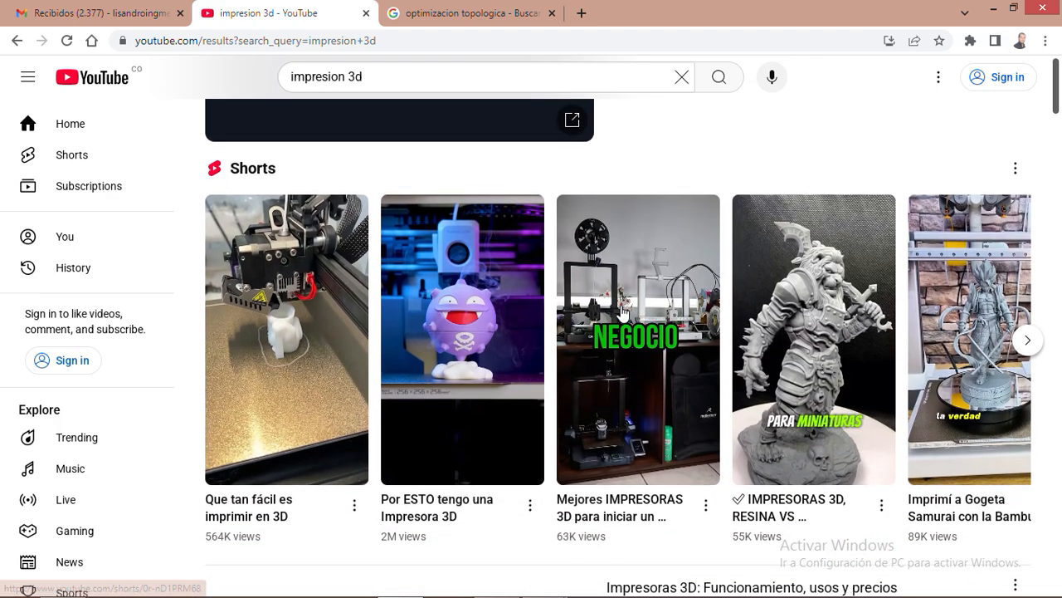
{"action": "left_click", "coordinate": [318, 359]}
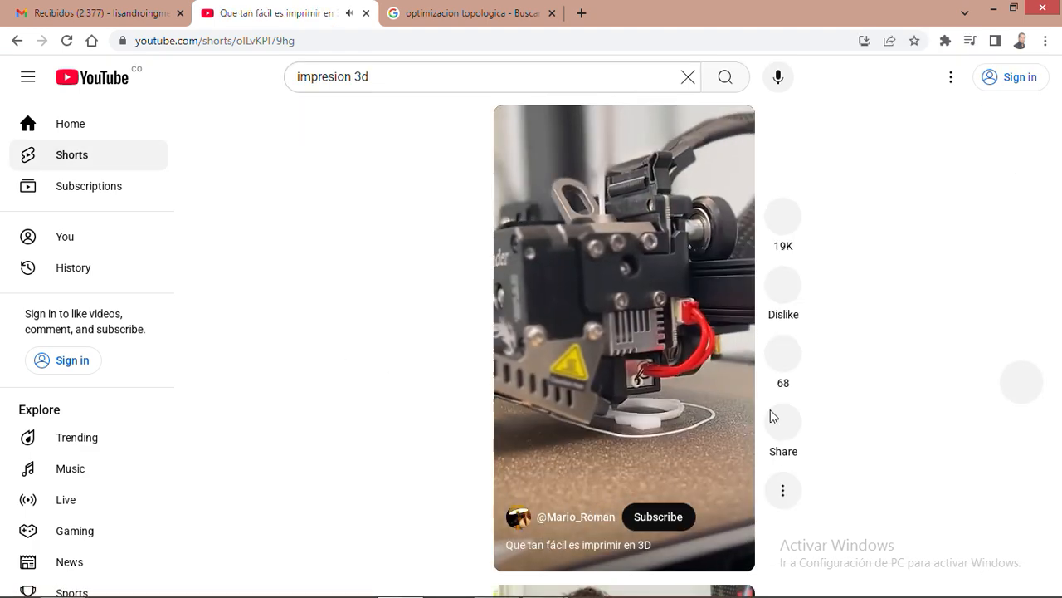
{"action": "mouse_move", "coordinate": [858, 590]}
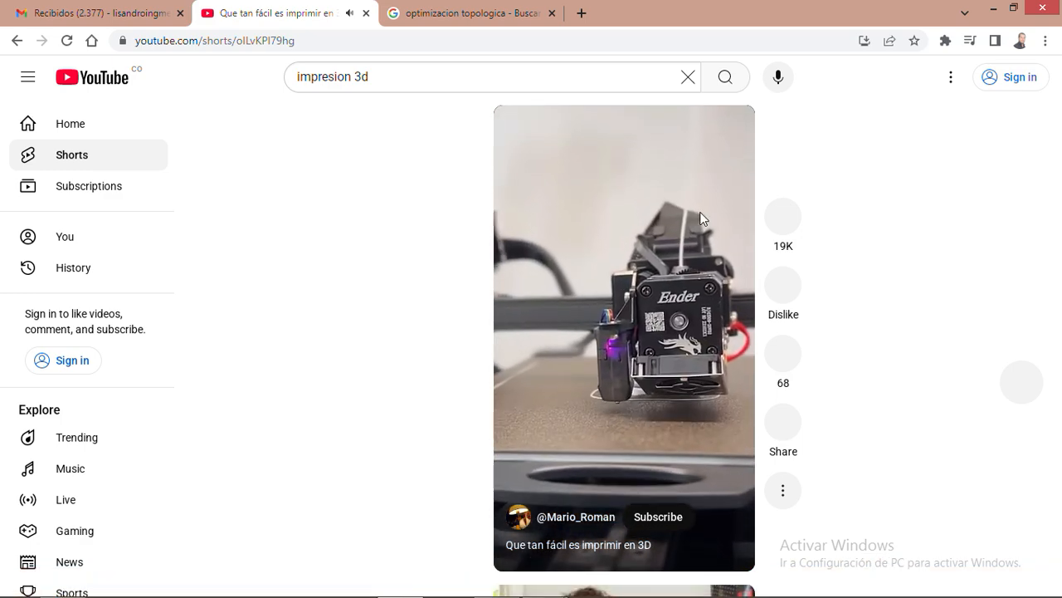
Restore the browser to a smaller window below the SOLIDWORKS toolbars, and mute and pause the 3D printing Short.
{"action": "left_click_drag", "start_coordinate": [748, 3], "coordinate": [700, 87]}
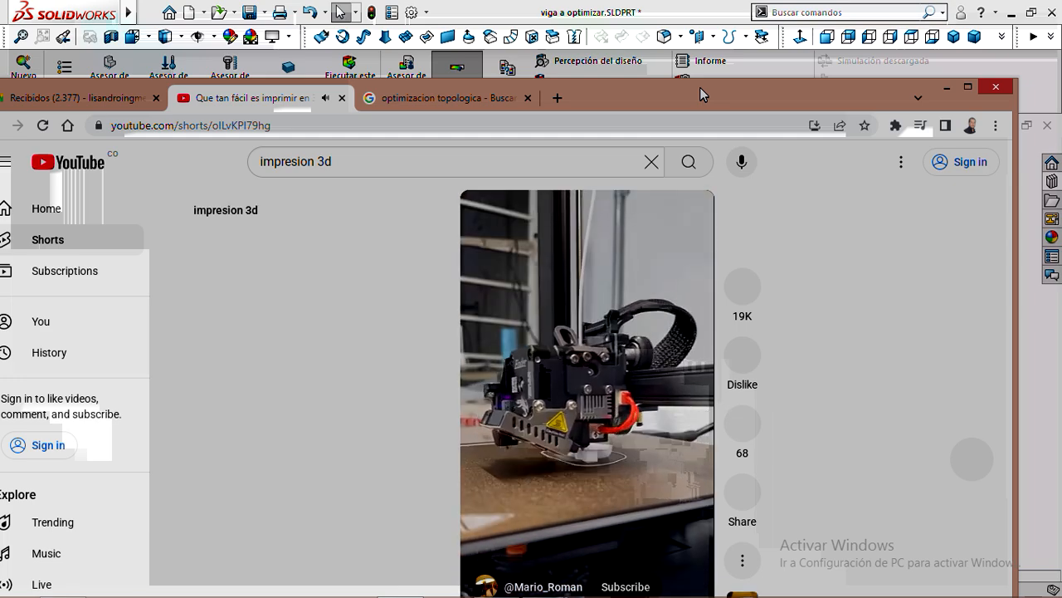
{"action": "left_click_drag", "start_coordinate": [699, 87], "coordinate": [698, 103]}
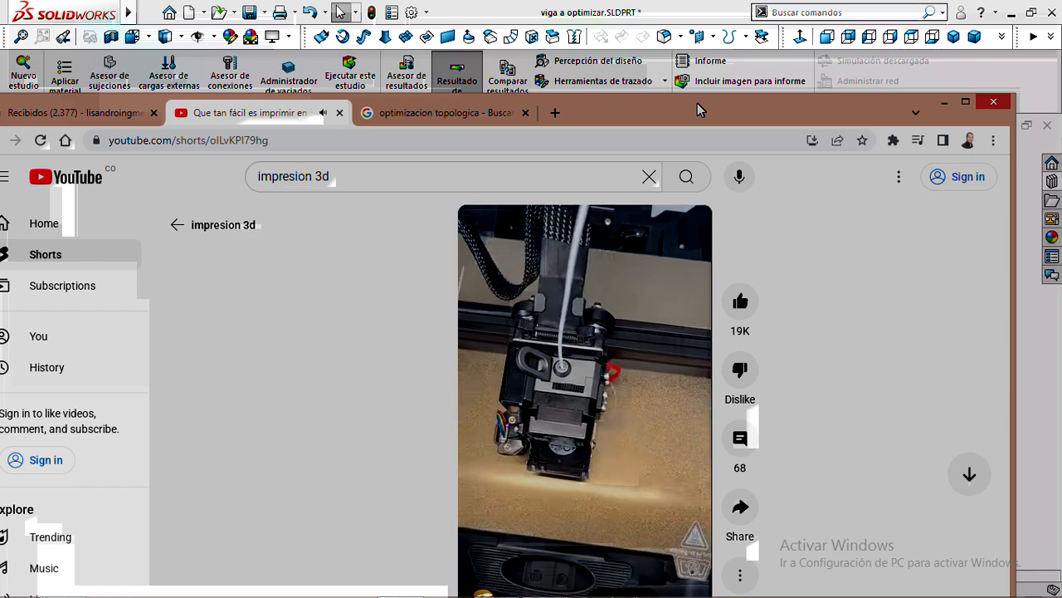
{"action": "left_click_drag", "start_coordinate": [697, 102], "coordinate": [719, 60]}
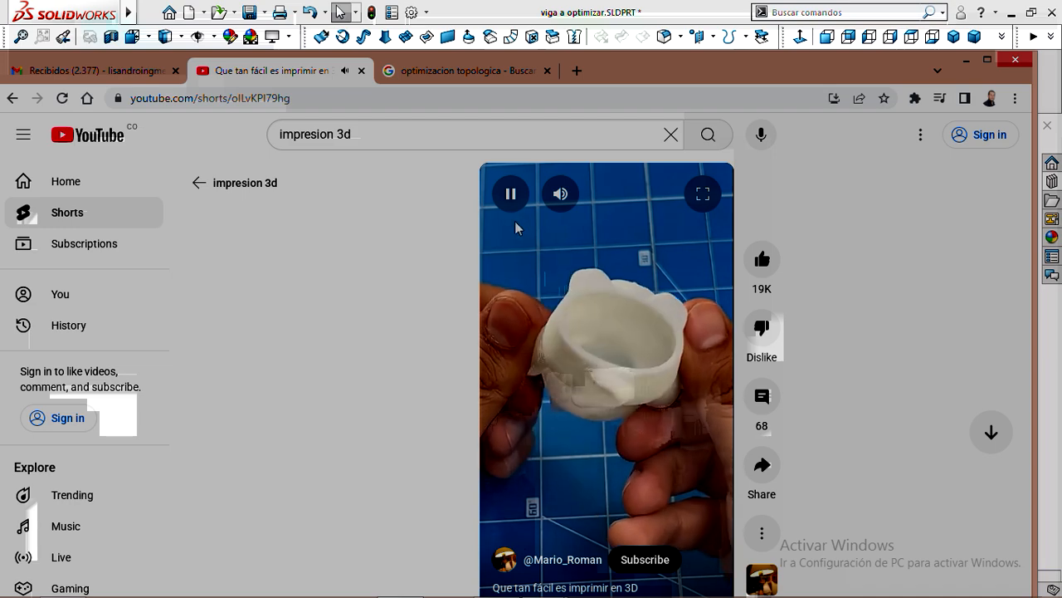
{"action": "left_click", "coordinate": [561, 195]}
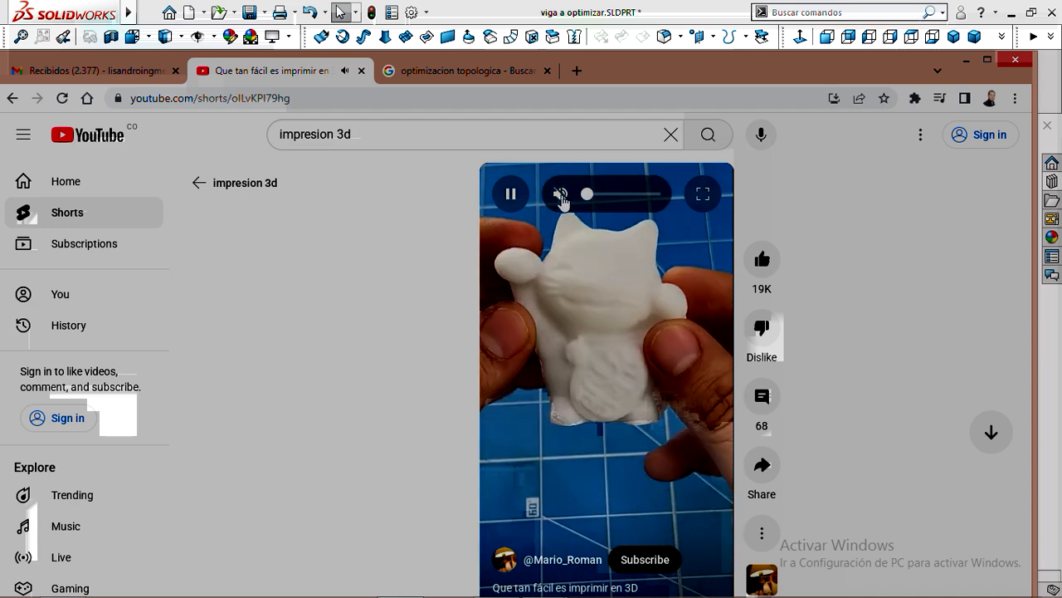
{"action": "left_click", "coordinate": [519, 195]}
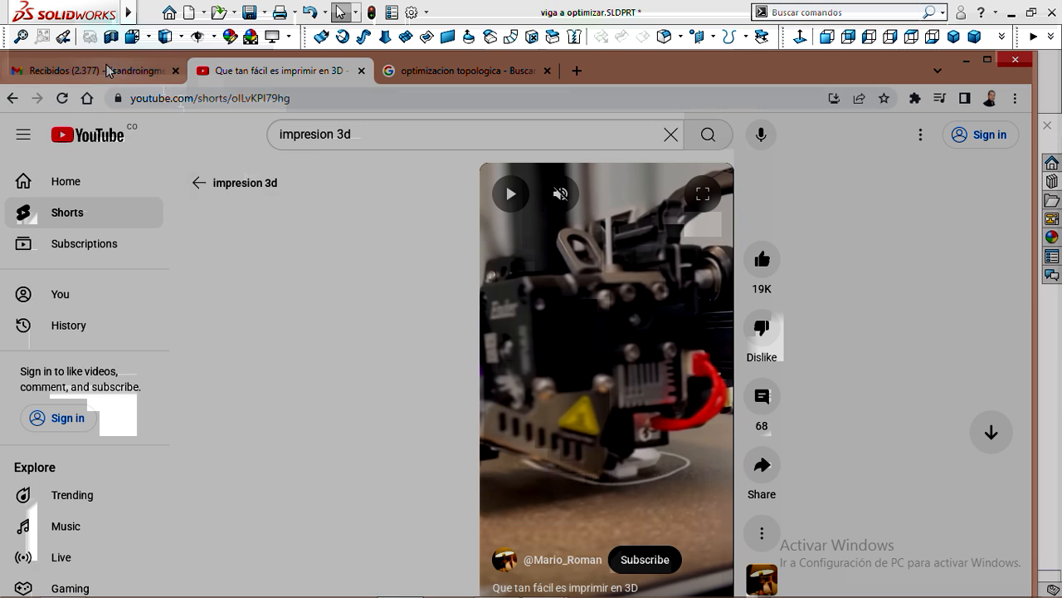
Revisit the topology optimization image results, return to the Short, and minimize the browser to switch back to SOLIDWORKS.
{"action": "left_click", "coordinate": [436, 71]}
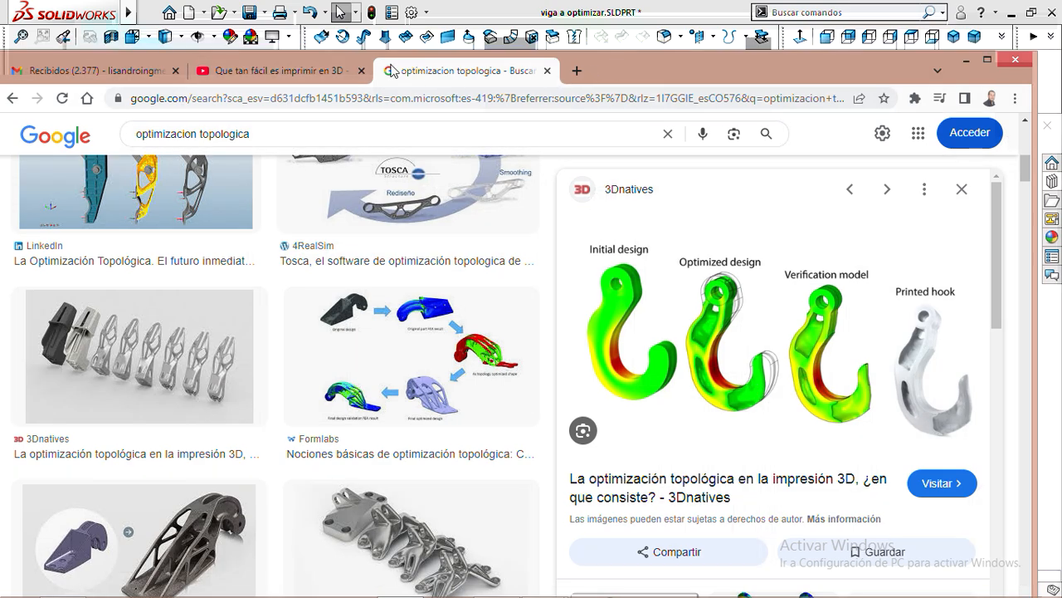
{"action": "left_click", "coordinate": [307, 72]}
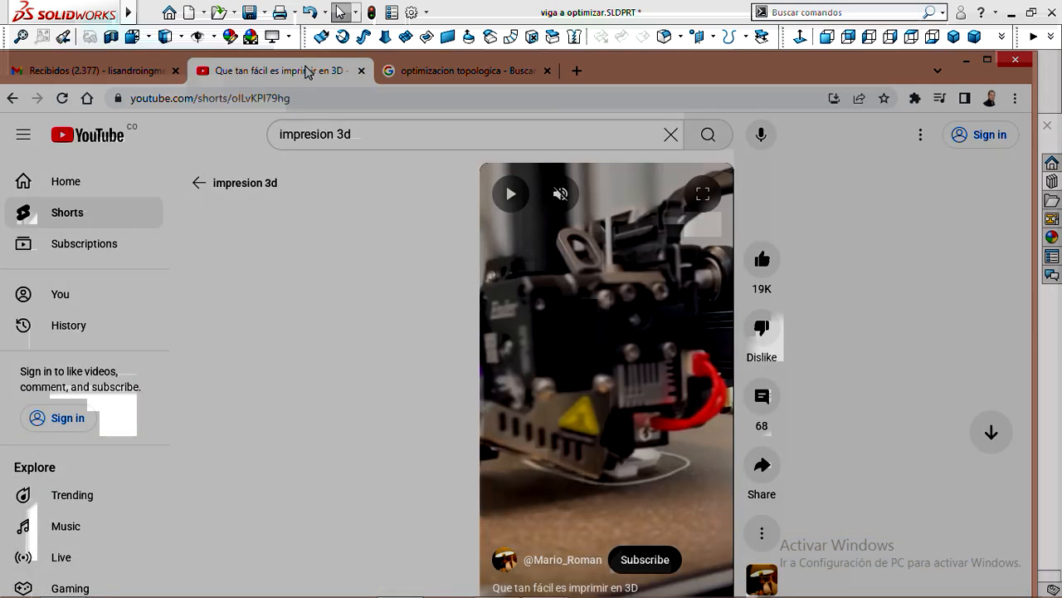
{"action": "left_click", "coordinate": [966, 60]}
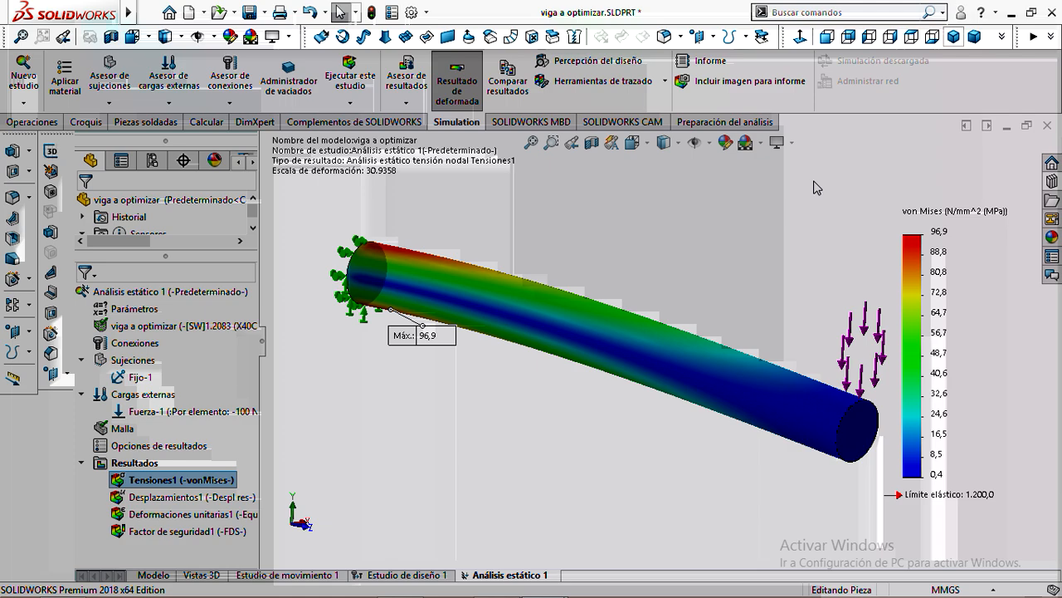
Compare the scenario results of Estudio de diseño 1 with the beam's fixture and load in Análisis estático 1.
{"action": "left_click", "coordinate": [430, 575]}
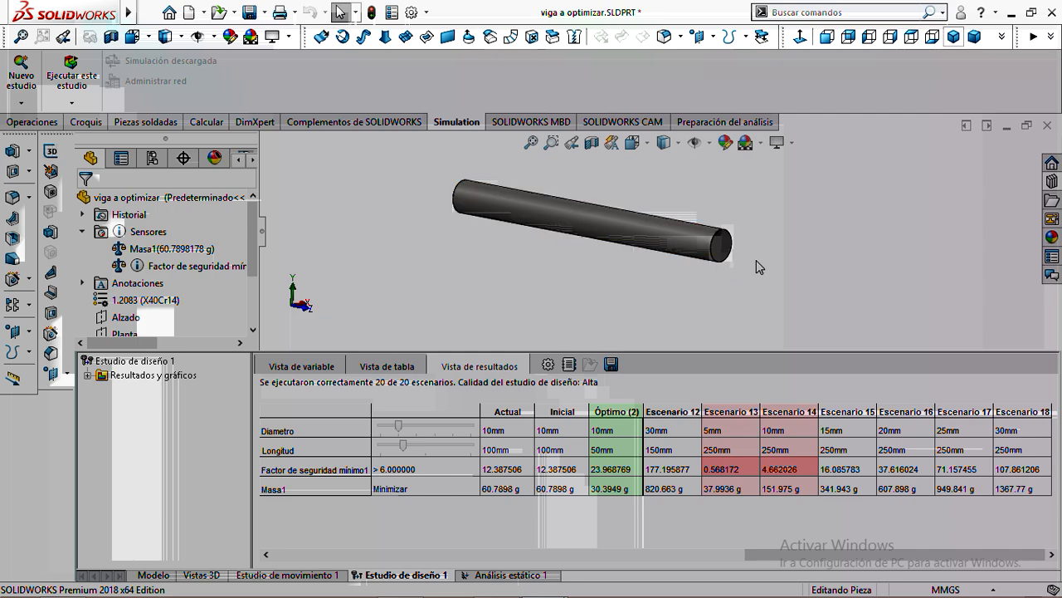
{"action": "left_click", "coordinate": [493, 574]}
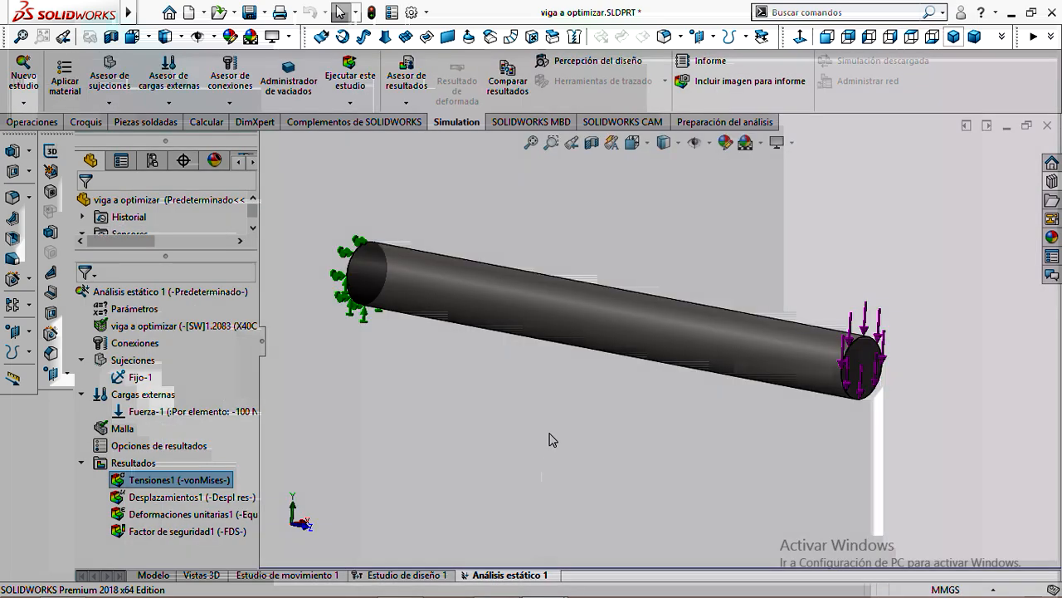
{"action": "middle_click_drag", "start_coordinate": [638, 422], "coordinate": [590, 423]}
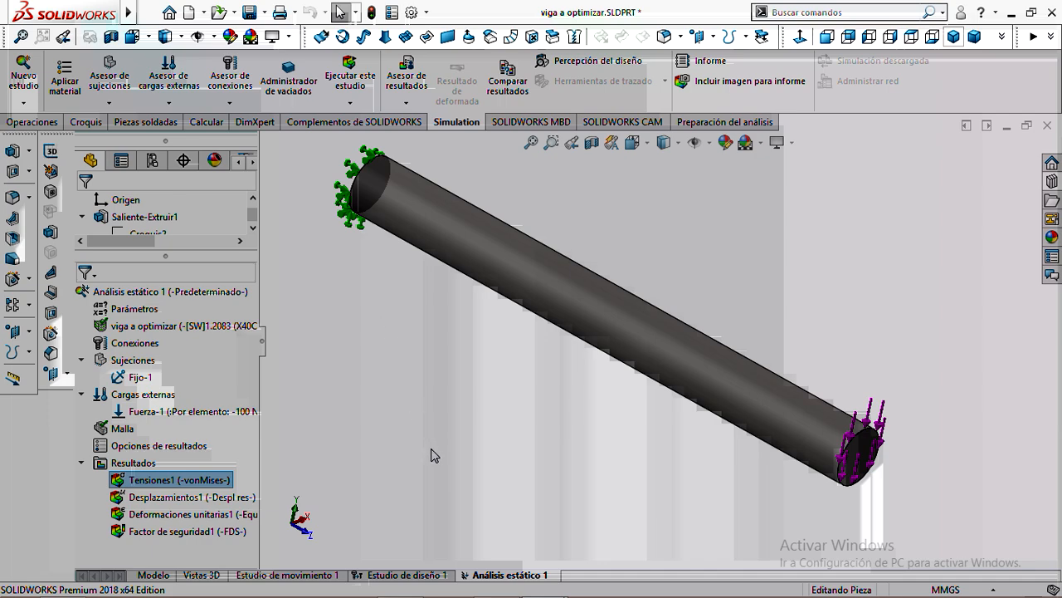
{"action": "left_click", "coordinate": [415, 575]}
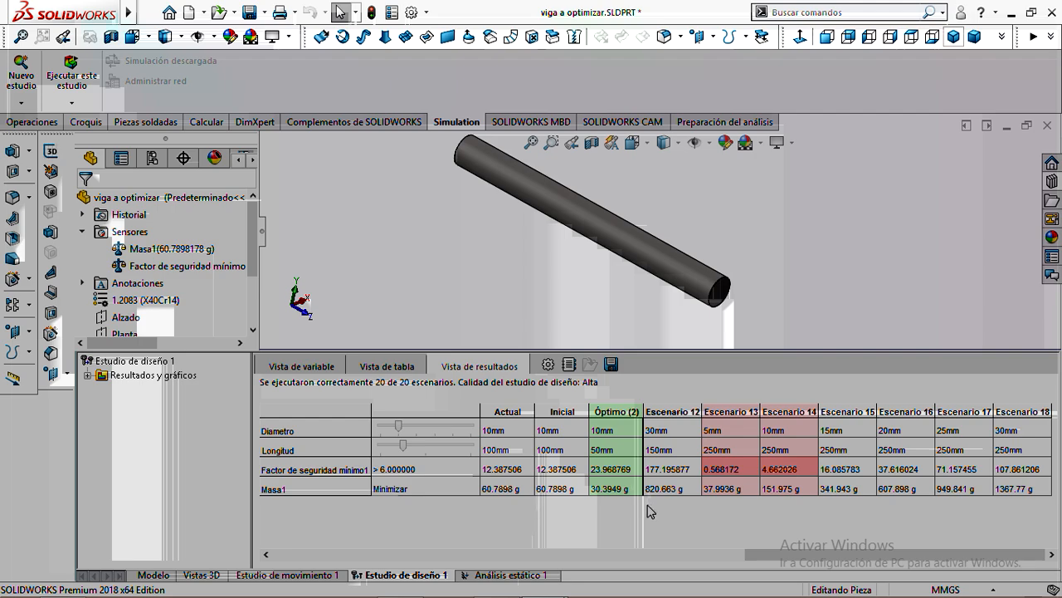
{"action": "left_click", "coordinate": [521, 576]}
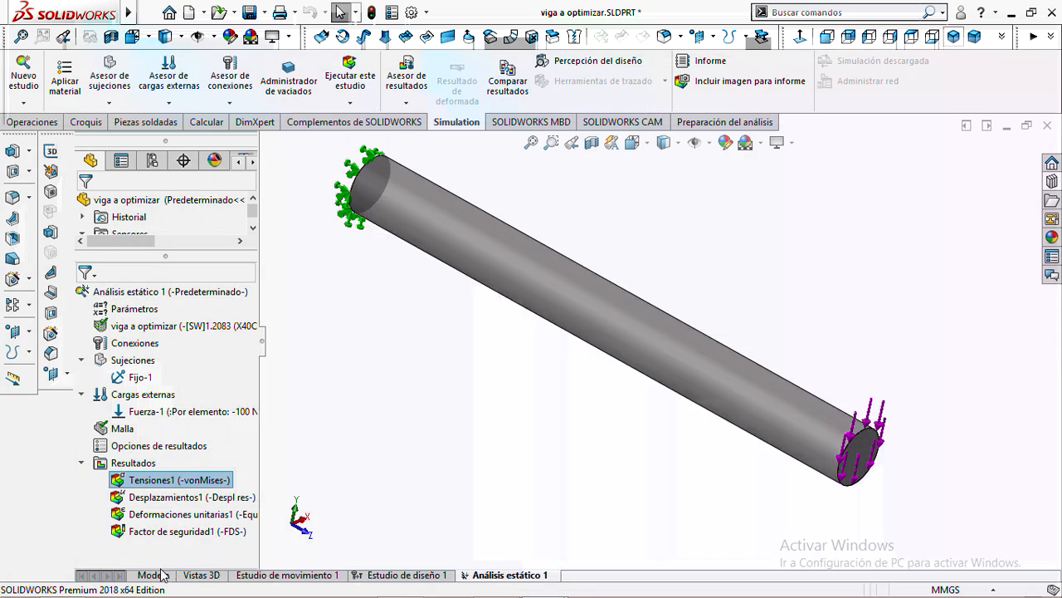
Return to the beam's model view and create a new topology study with the default name.
{"action": "left_click", "coordinate": [157, 575]}
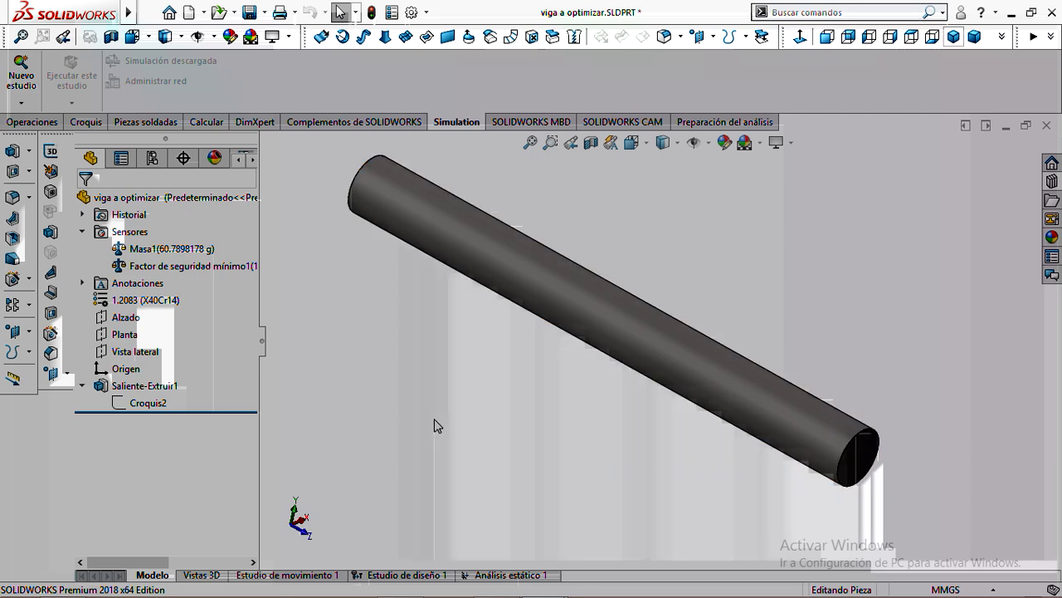
{"action": "left_click", "coordinate": [21, 104]}
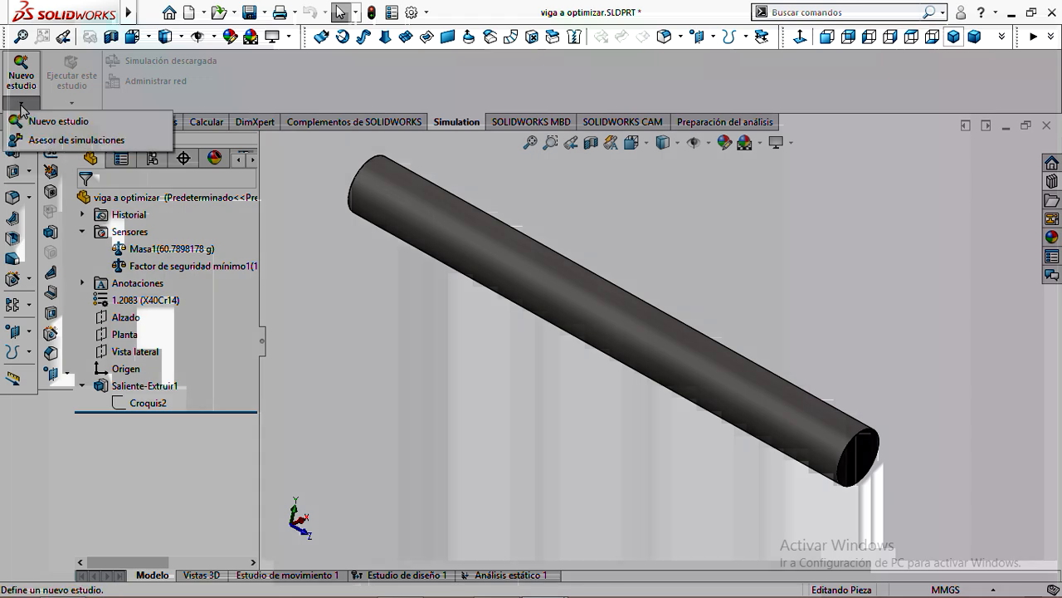
{"action": "left_click", "coordinate": [64, 125]}
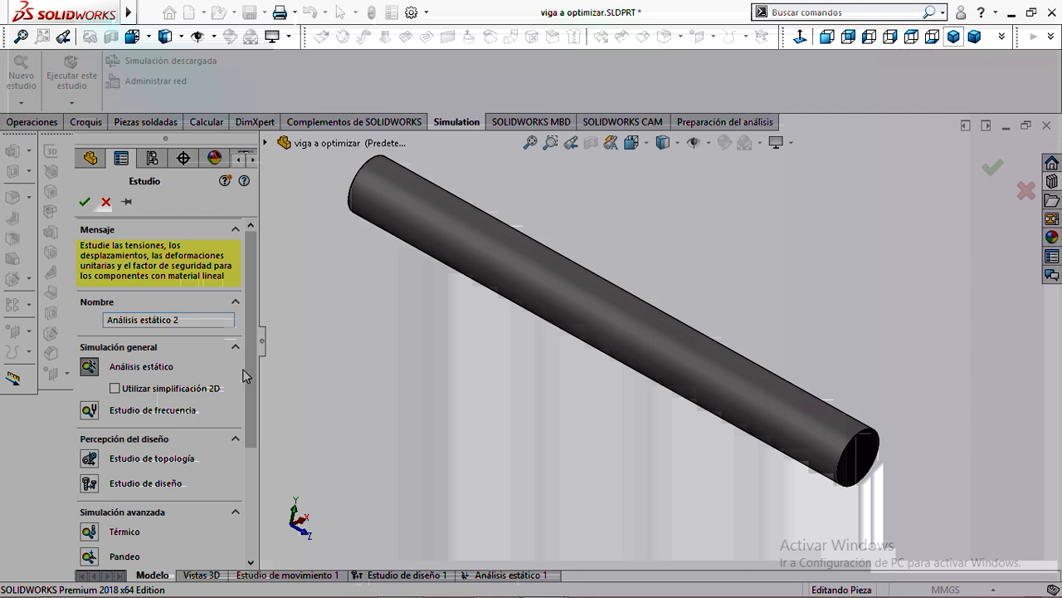
{"action": "scroll", "coordinate": [246, 375], "scroll_direction": "down", "scroll_amount": 3}
{"action": "left_click", "coordinate": [90, 381]}
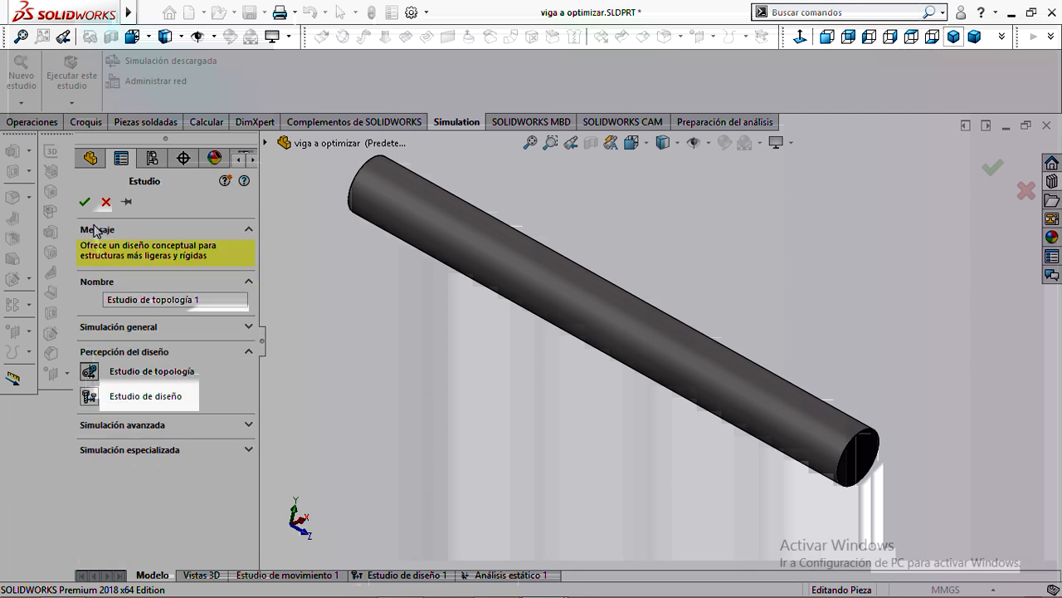
{"action": "left_click", "coordinate": [84, 202]}
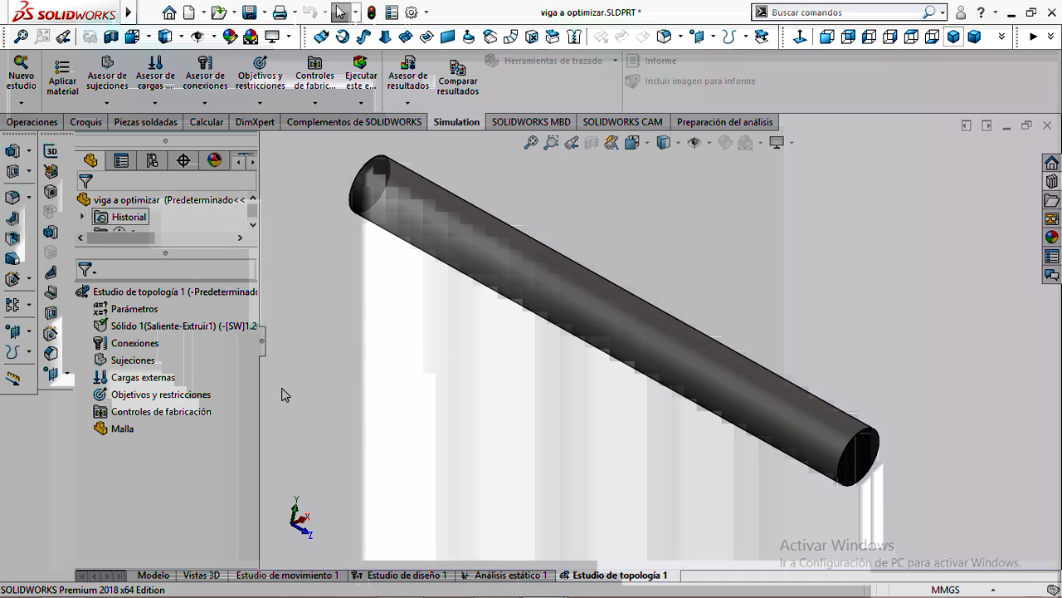
Widen the study tree and apply a fixed geometry fixture to the beam's support end face.
{"action": "left_click_drag", "start_coordinate": [268, 394], "coordinate": [341, 400]}
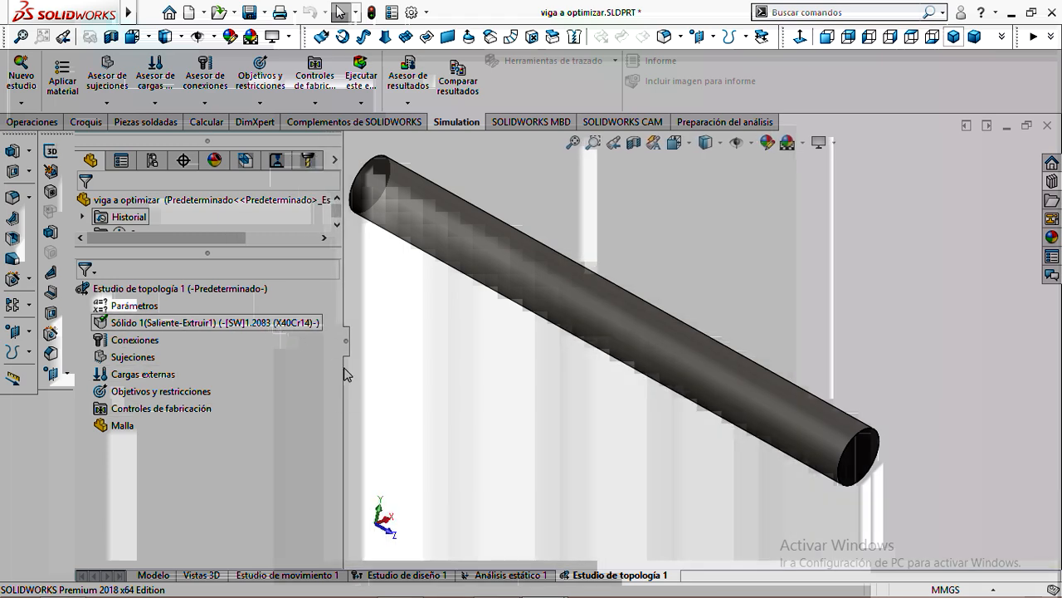
{"action": "left_click_drag", "start_coordinate": [341, 381], "coordinate": [301, 380]}
{"action": "right_click", "coordinate": [152, 360]}
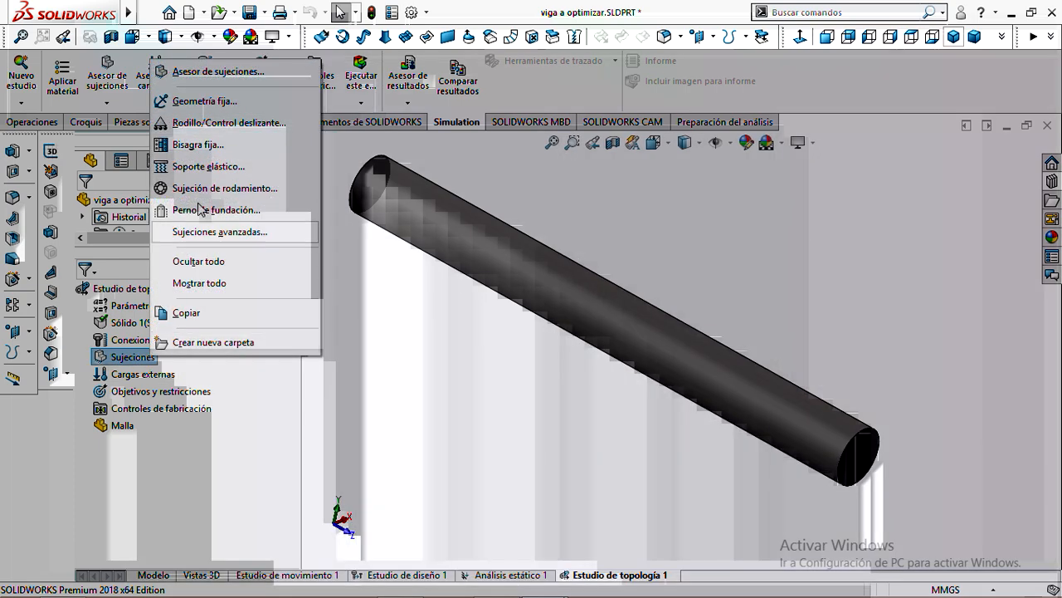
{"action": "left_click", "coordinate": [420, 360]}
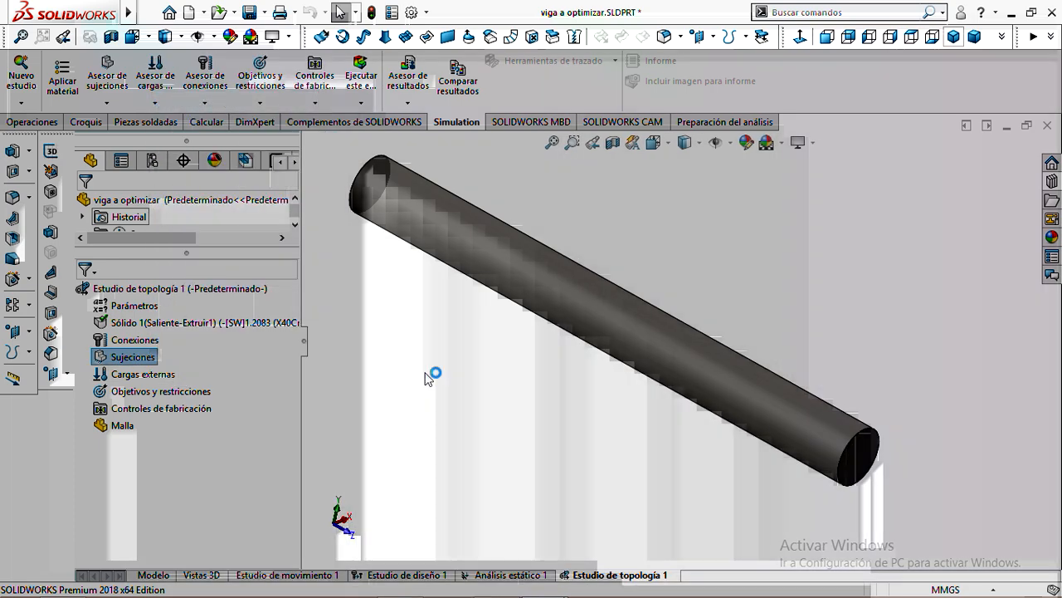
{"action": "middle_click_drag", "start_coordinate": [425, 373], "coordinate": [522, 462]}
{"action": "left_click", "coordinate": [463, 256]}
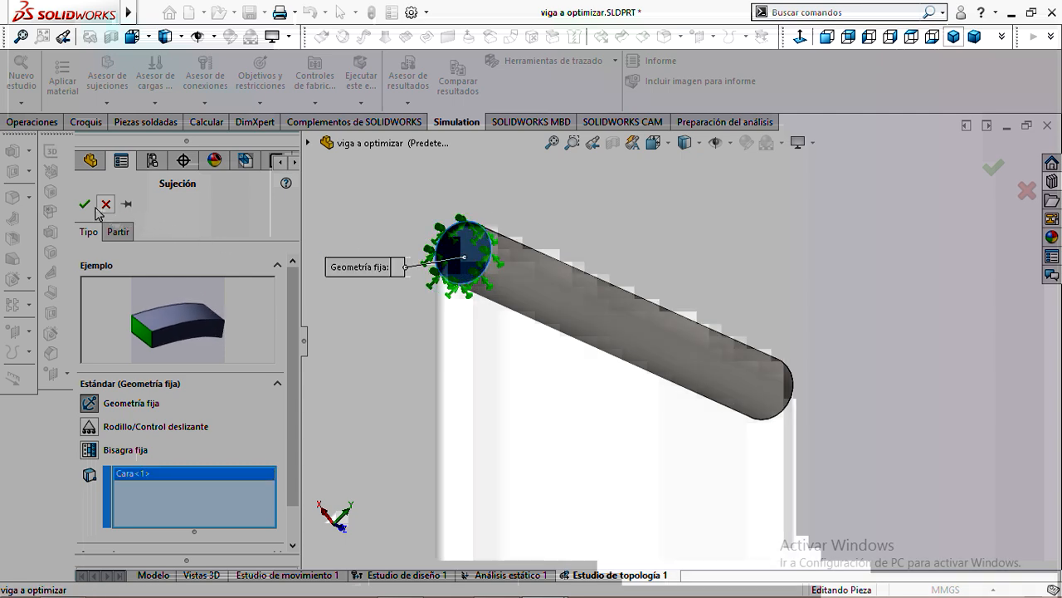
{"action": "left_click", "coordinate": [83, 204]}
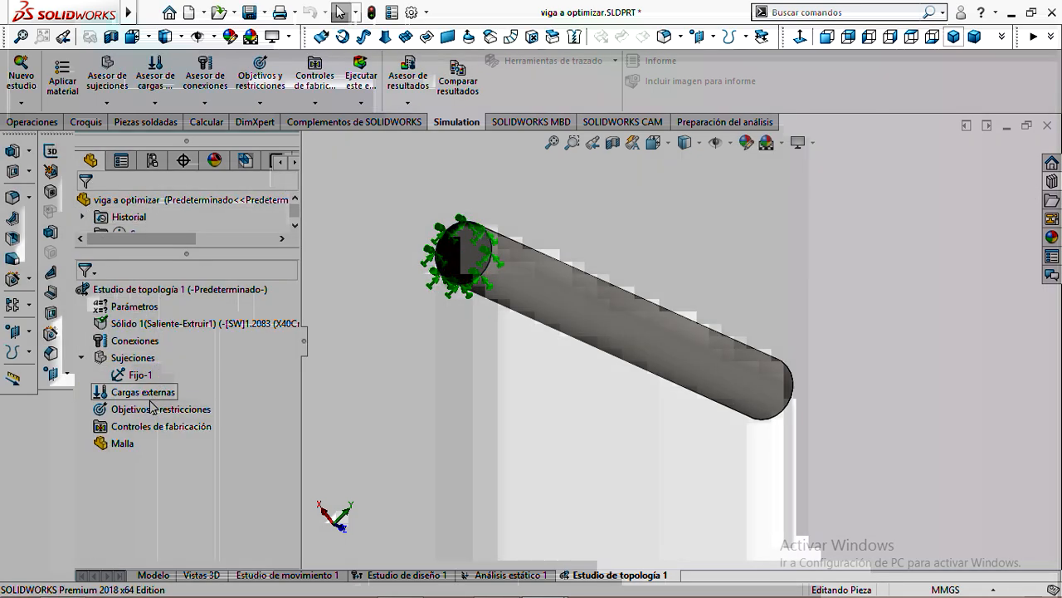
Start a force load on the beam's free end face, using that same face as the reference for the selected direction.
{"action": "right_click", "coordinate": [149, 393]}
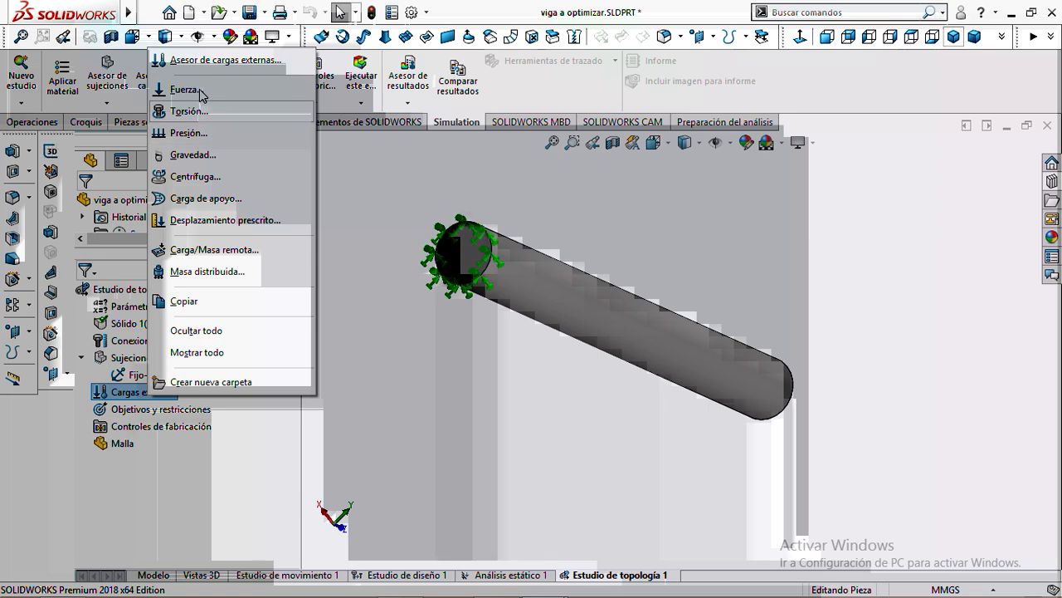
{"action": "left_click", "coordinate": [185, 89]}
{"action": "middle_click_drag", "start_coordinate": [551, 475], "coordinate": [442, 446]}
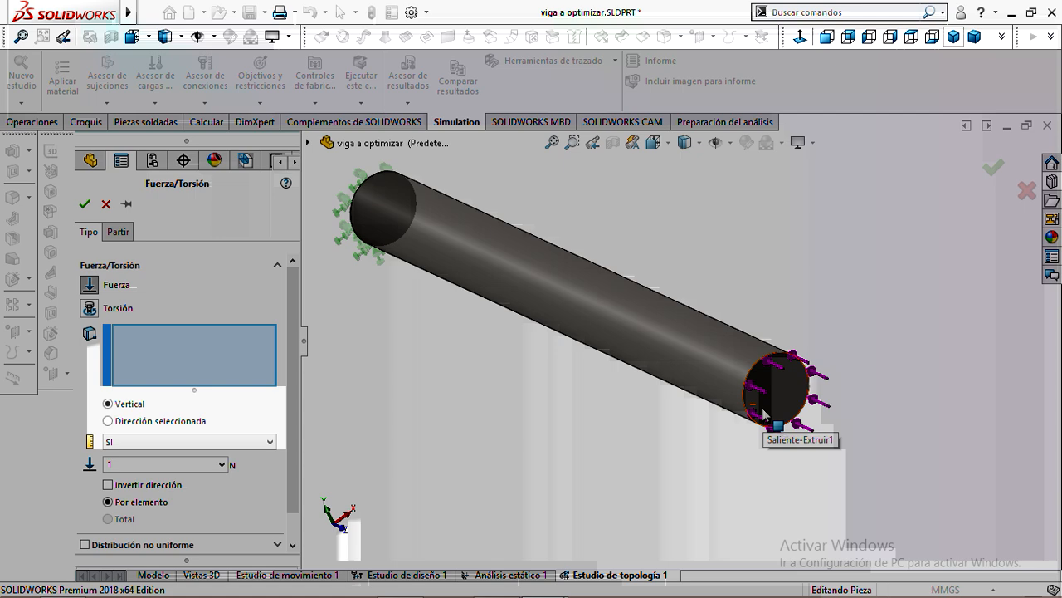
{"action": "left_click", "coordinate": [763, 413]}
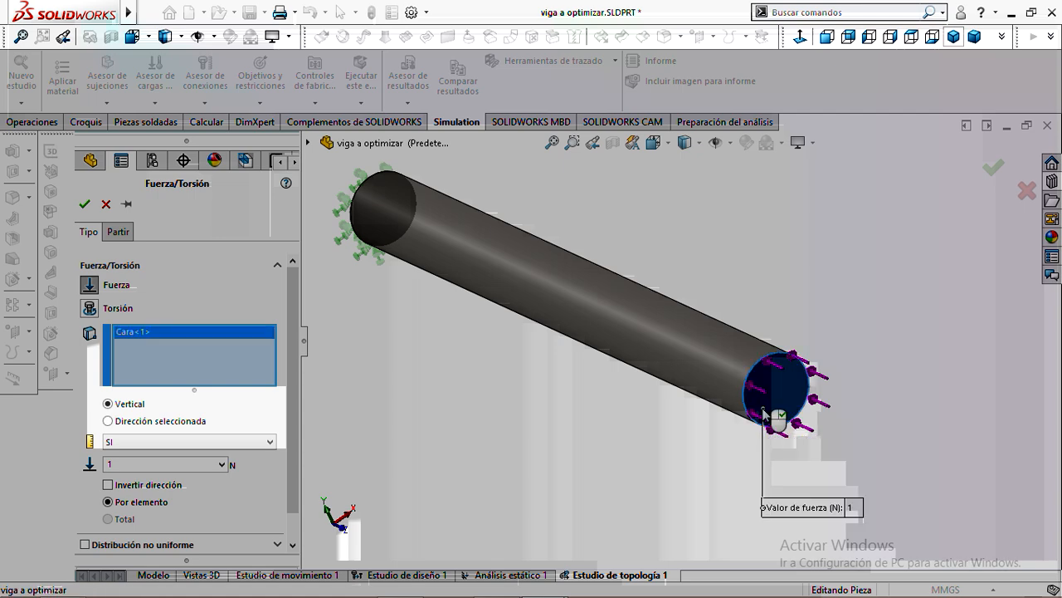
{"action": "left_click", "coordinate": [108, 420]}
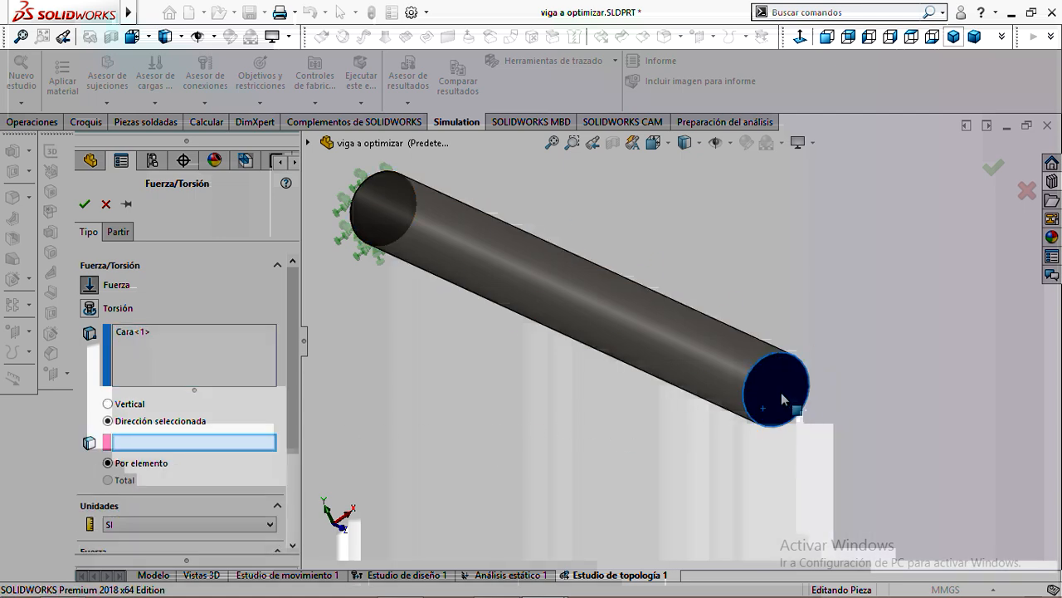
{"action": "left_click", "coordinate": [781, 392]}
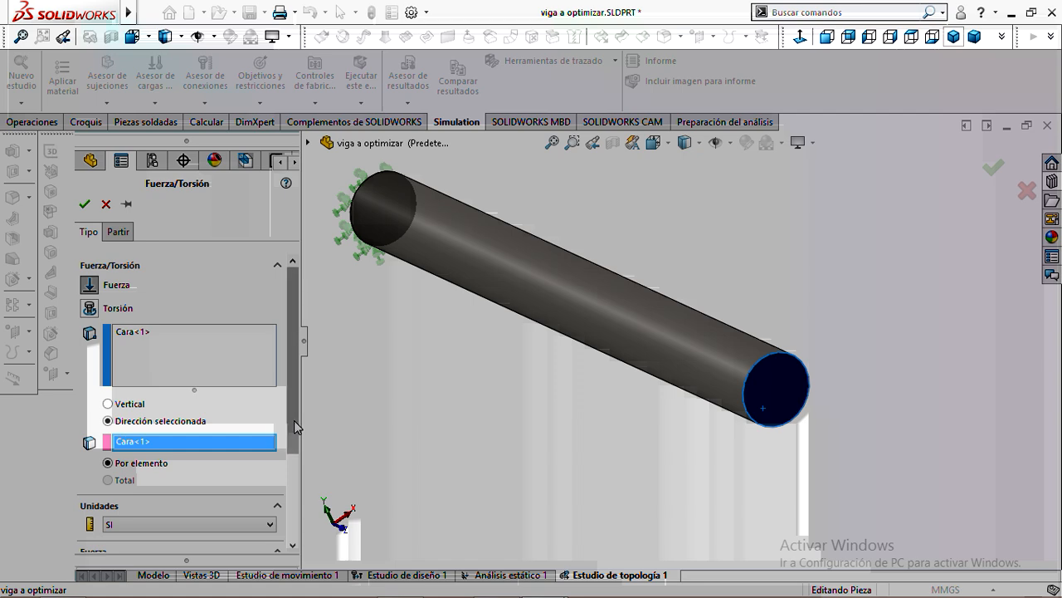
Apply the force at 100 N per item along the reference face's in-plane direction 2, with its direction reversed.
{"action": "scroll", "coordinate": [130, 491], "scroll_direction": "down", "scroll_amount": 3}
{"action": "left_click", "coordinate": [90, 492]}
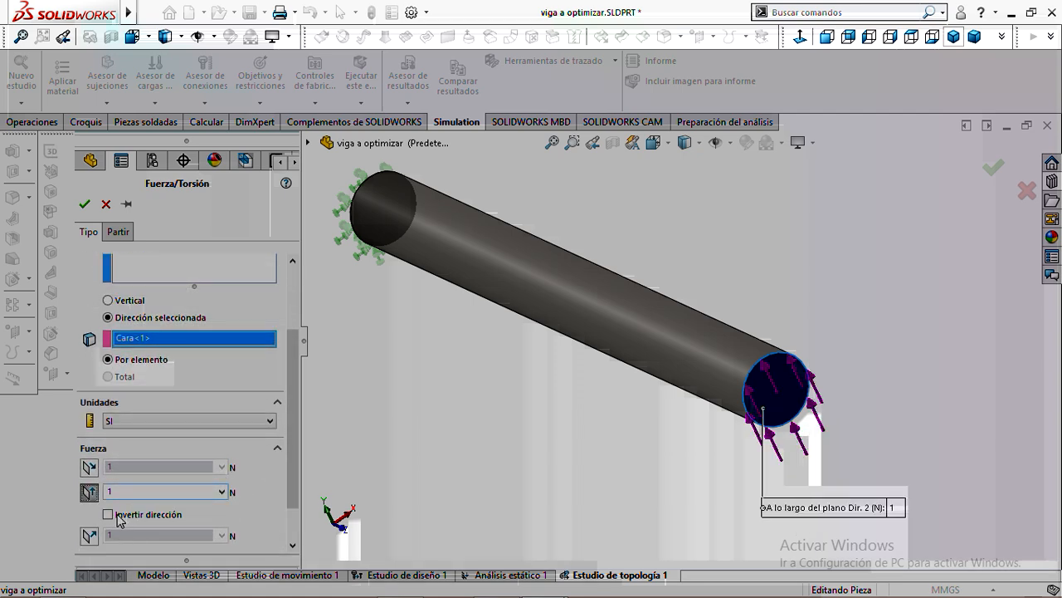
{"action": "left_click", "coordinate": [108, 514]}
{"action": "left_click", "coordinate": [121, 492]}
{"action": "type", "text": "00"}
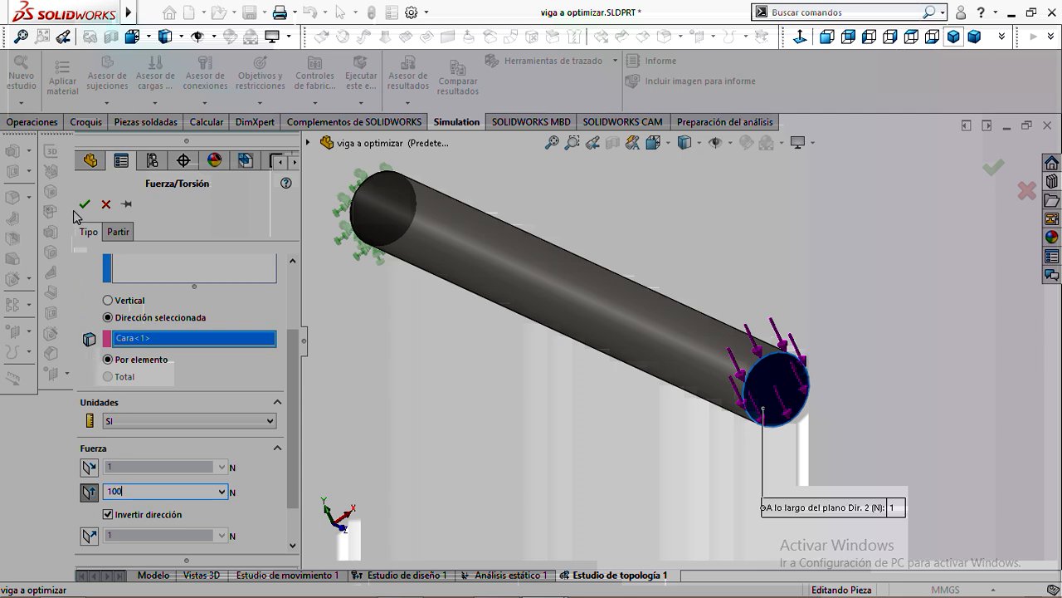
{"action": "left_click", "coordinate": [83, 206]}
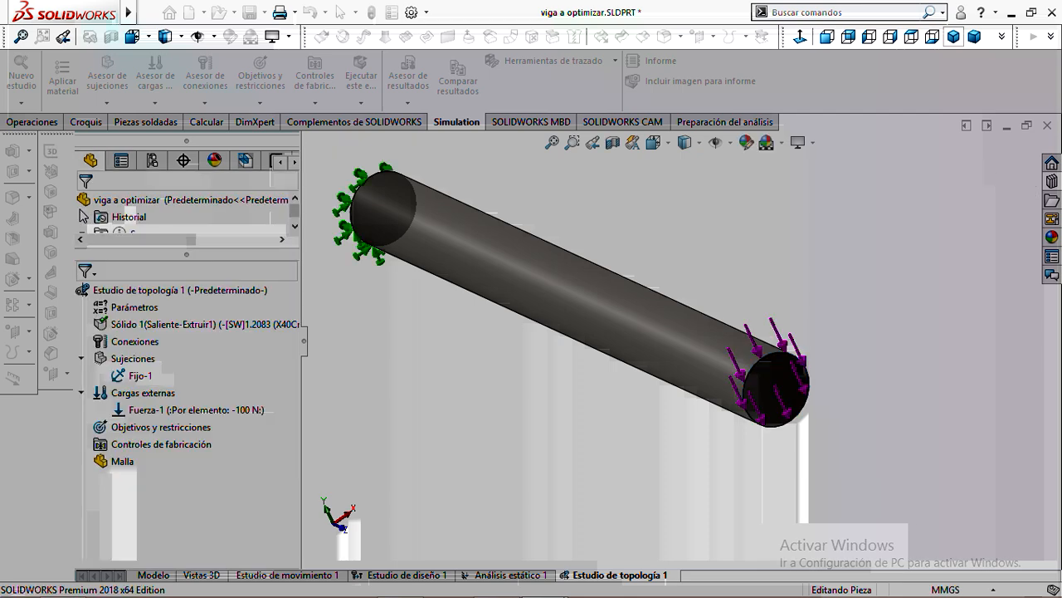
{"action": "middle_click_drag", "start_coordinate": [604, 466], "coordinate": [612, 446]}
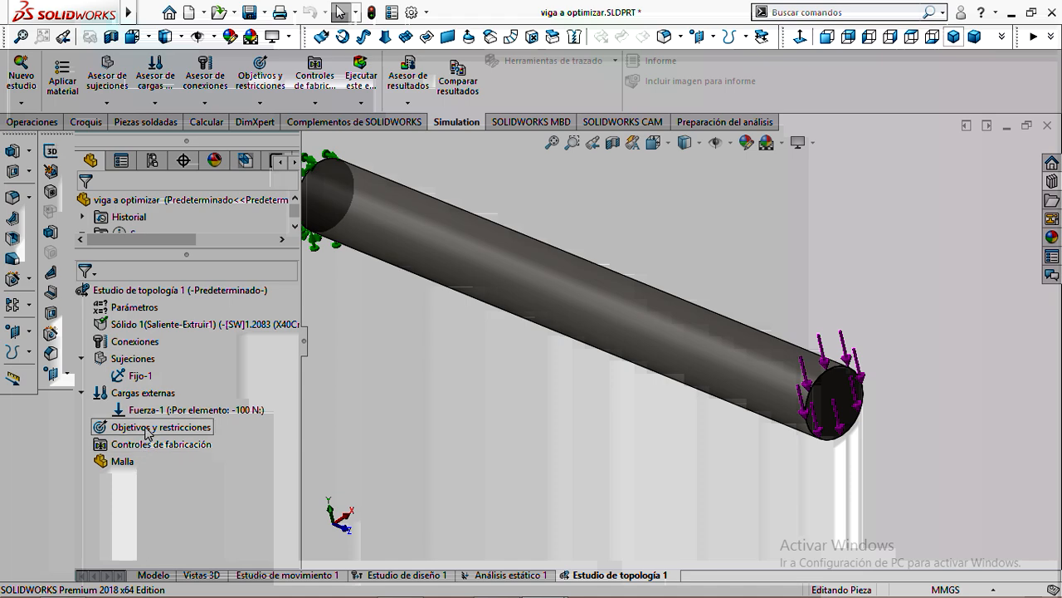
{"action": "right_click", "coordinate": [146, 431]}
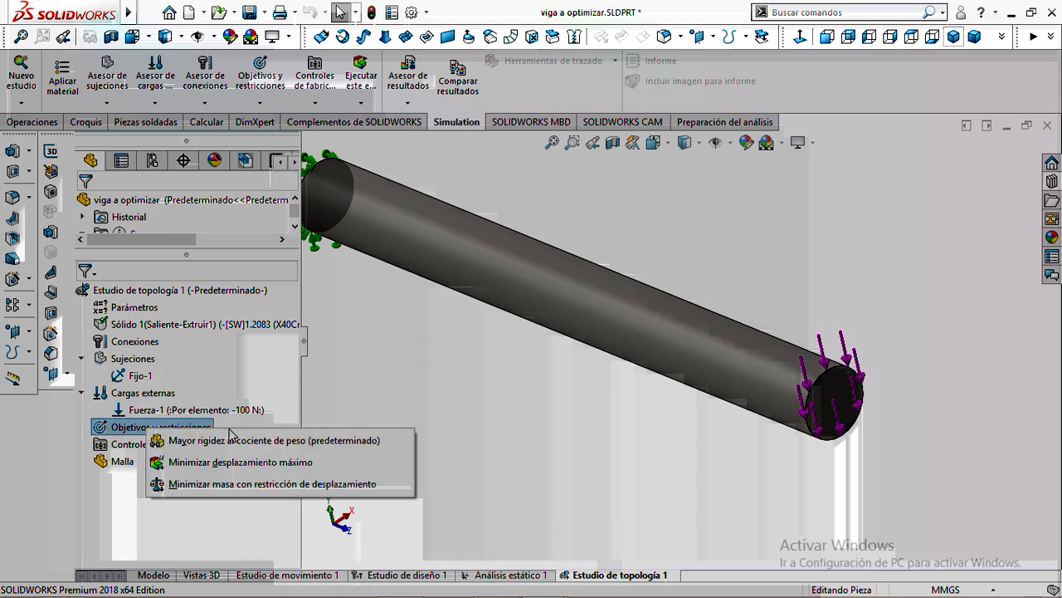
{"action": "left_click", "coordinate": [279, 484]}
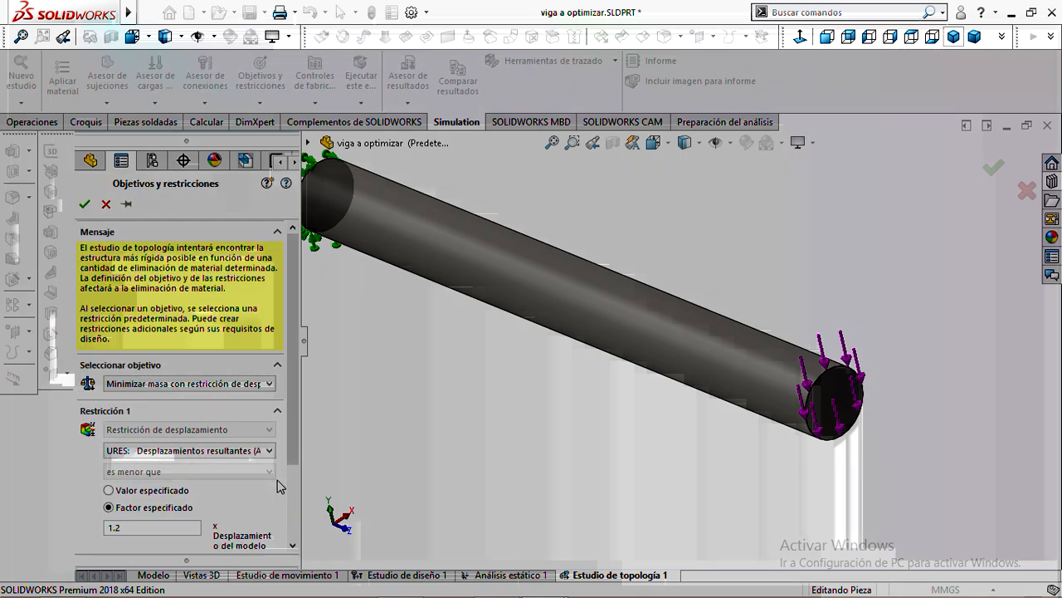
{"action": "left_click_drag", "start_coordinate": [295, 452], "coordinate": [292, 501]}
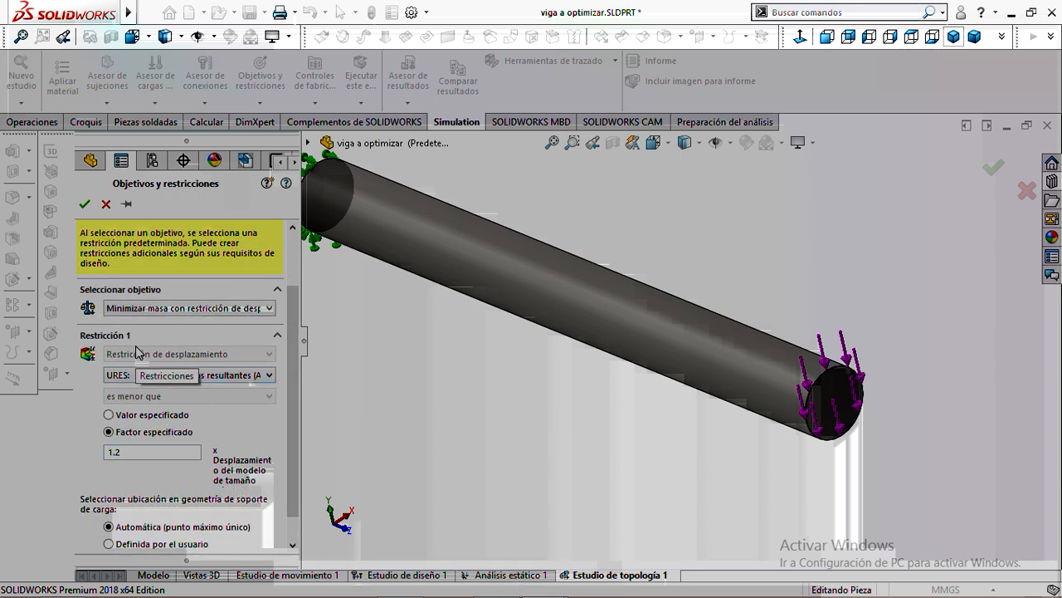
{"action": "left_click", "coordinate": [164, 311]}
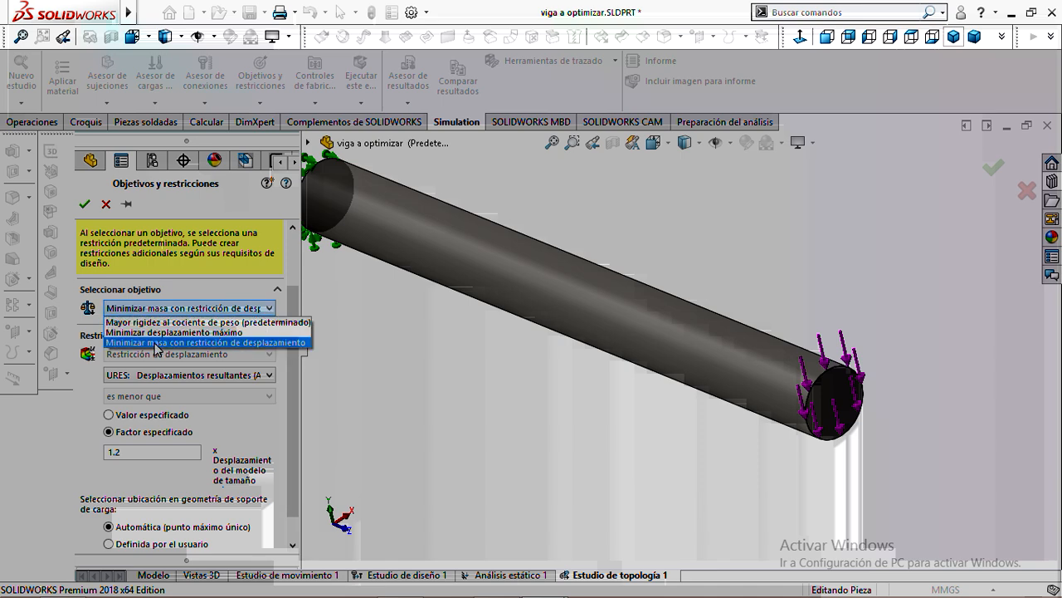
{"action": "left_click", "coordinate": [157, 342]}
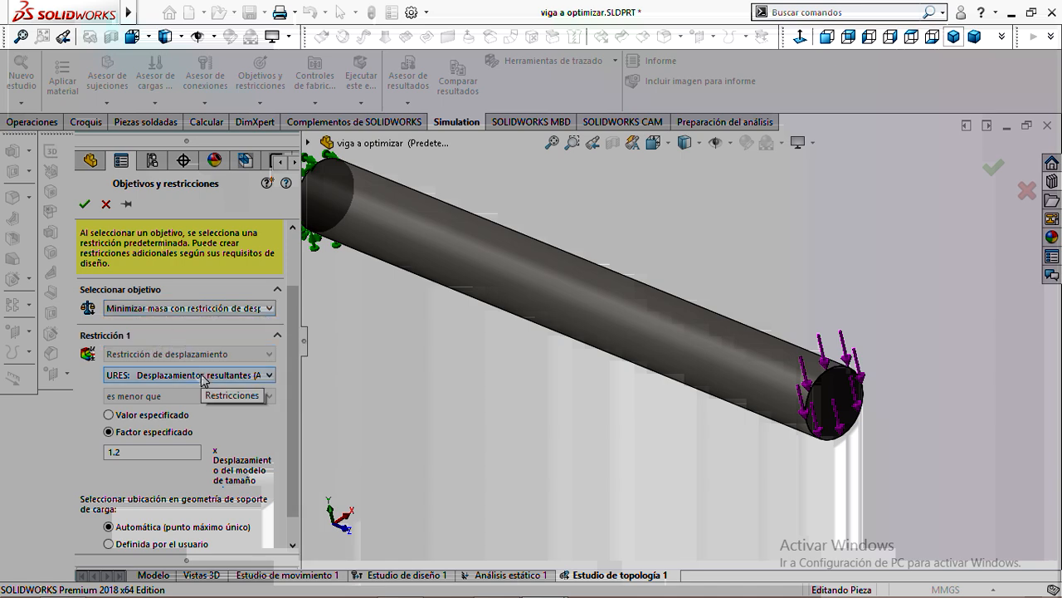
{"action": "left_click", "coordinate": [203, 377]}
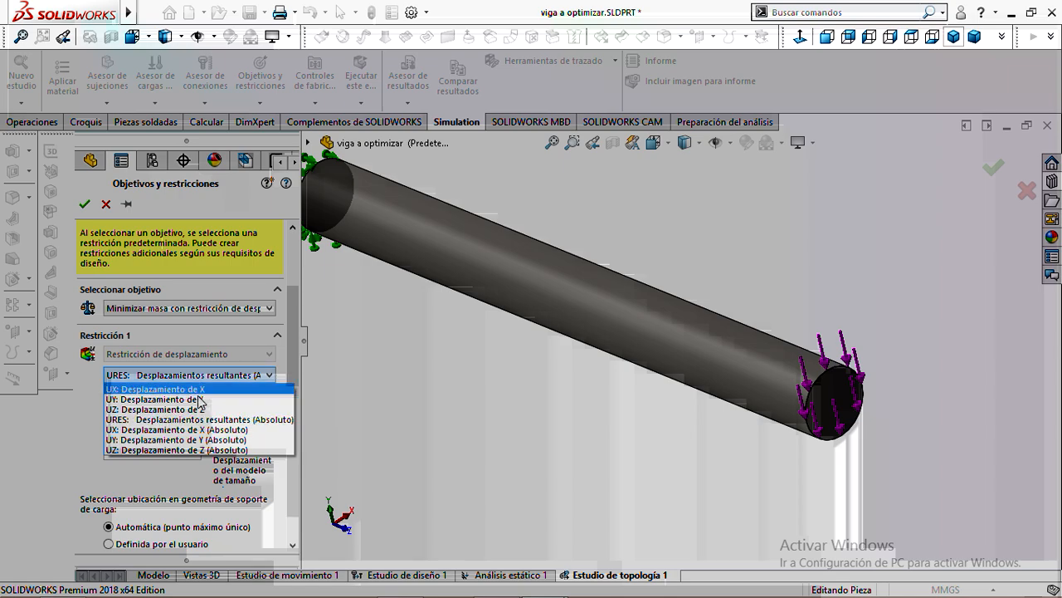
{"action": "left_click", "coordinate": [198, 399]}
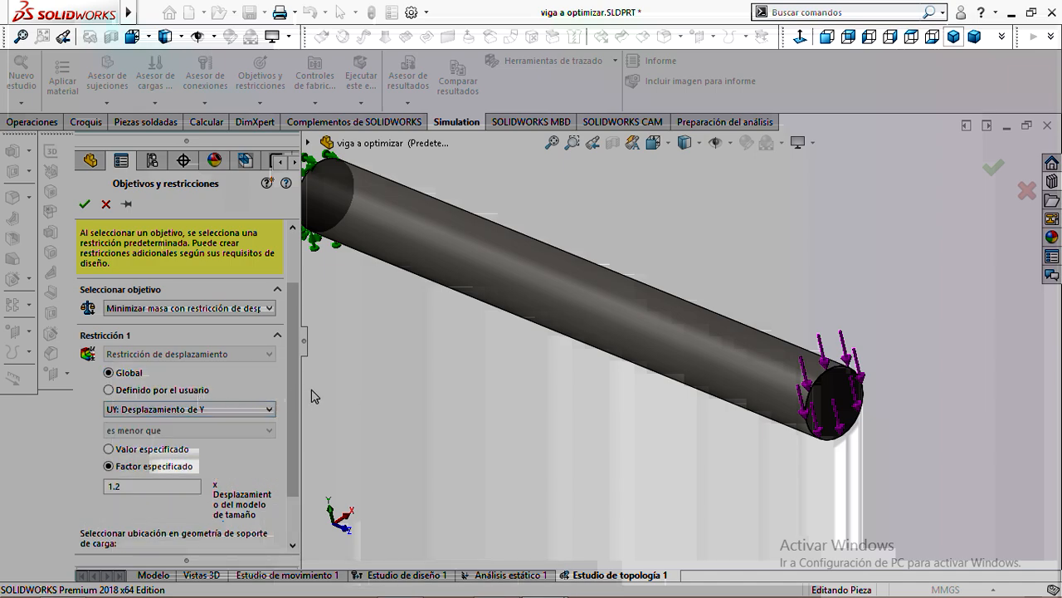
{"action": "left_click_drag", "start_coordinate": [293, 395], "coordinate": [285, 462]}
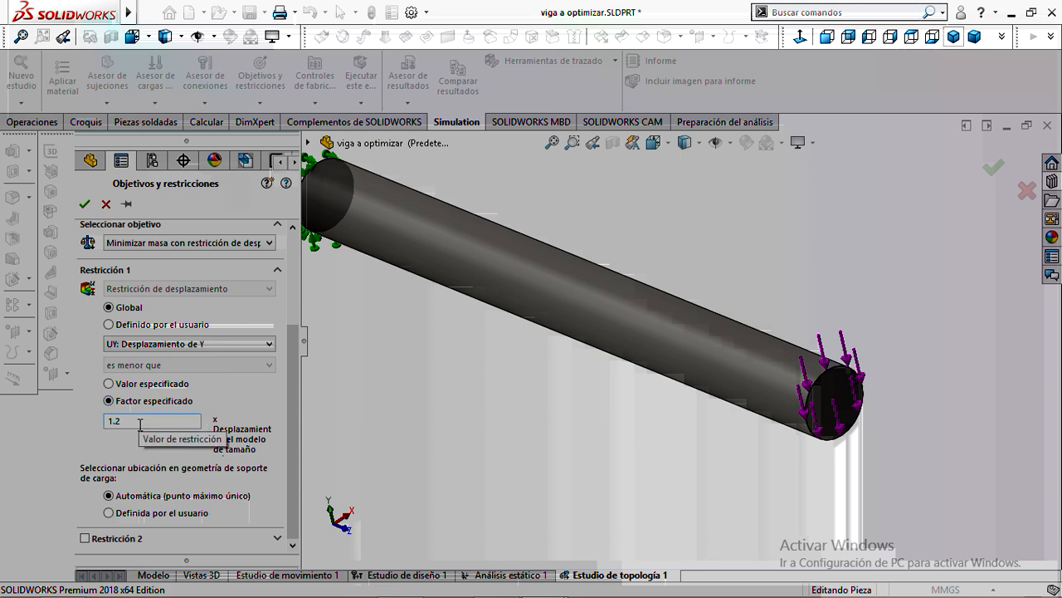
{"action": "left_click", "coordinate": [108, 384]}
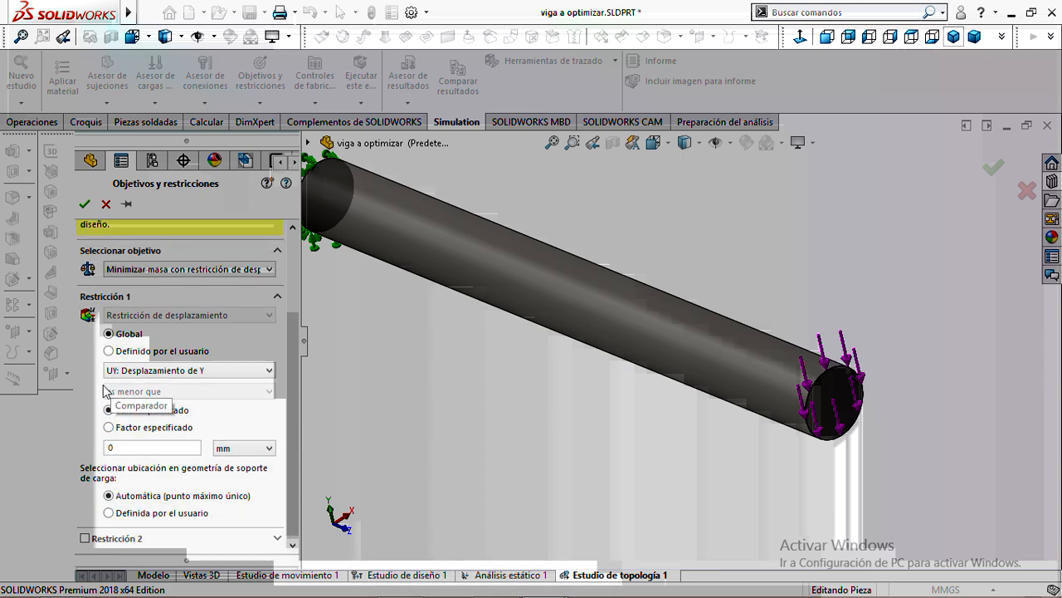
{"action": "left_click", "coordinate": [105, 204]}
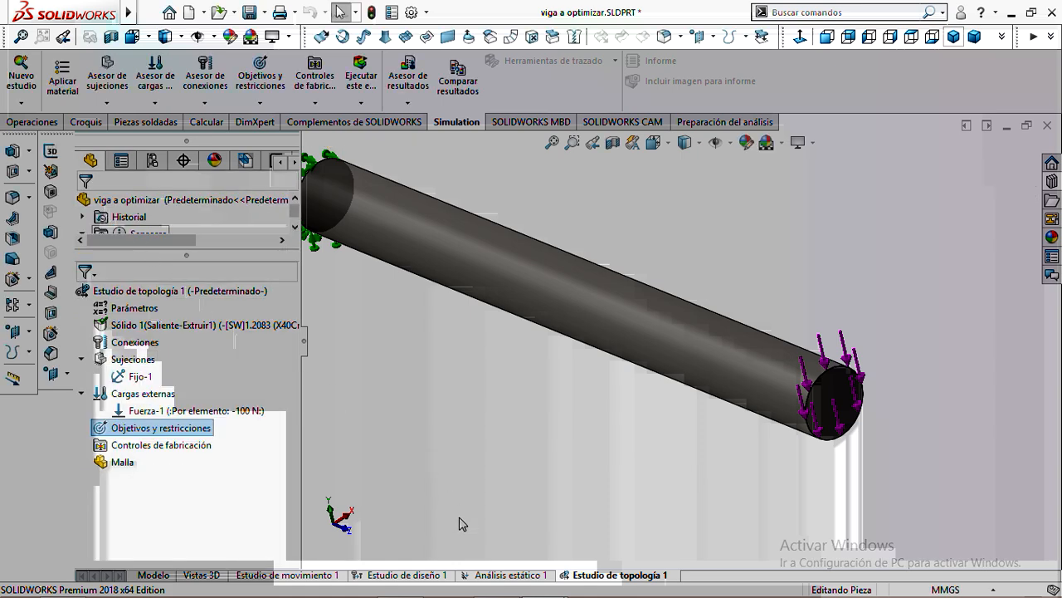
In Análisis estático 1, redefine the Desplazamientos1 plot to show UY: Desplazamiento de Y and examine the result and its legend.
{"action": "left_click", "coordinate": [498, 574]}
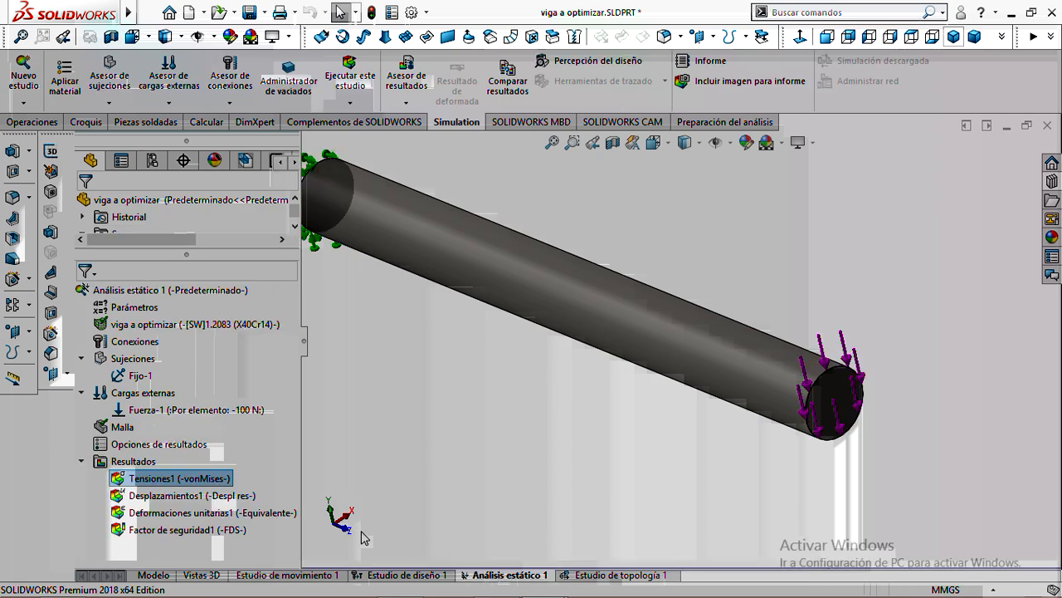
{"action": "double_click", "coordinate": [176, 496]}
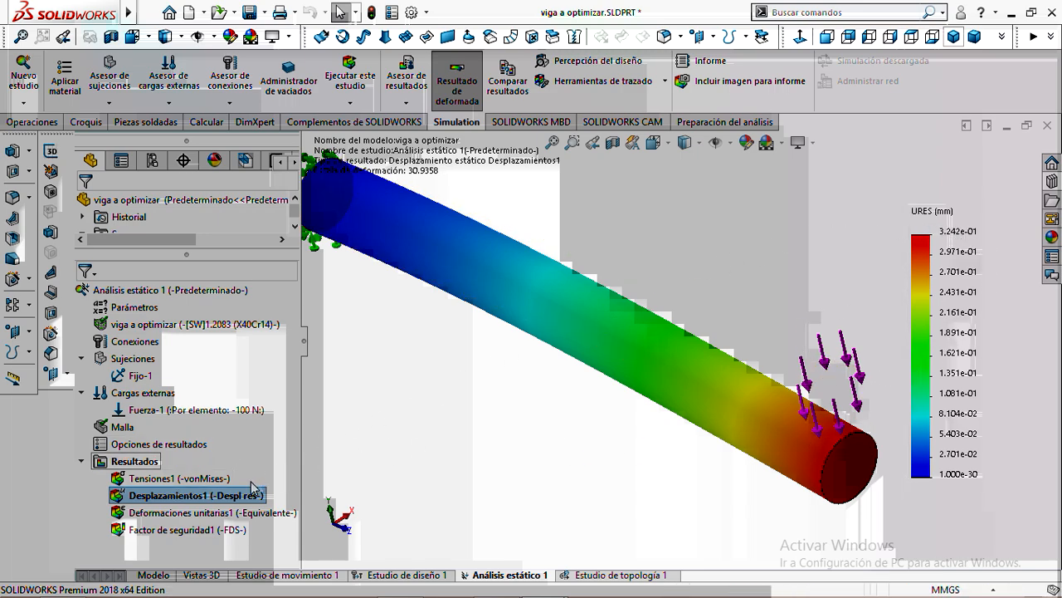
{"action": "right_click", "coordinate": [209, 498]}
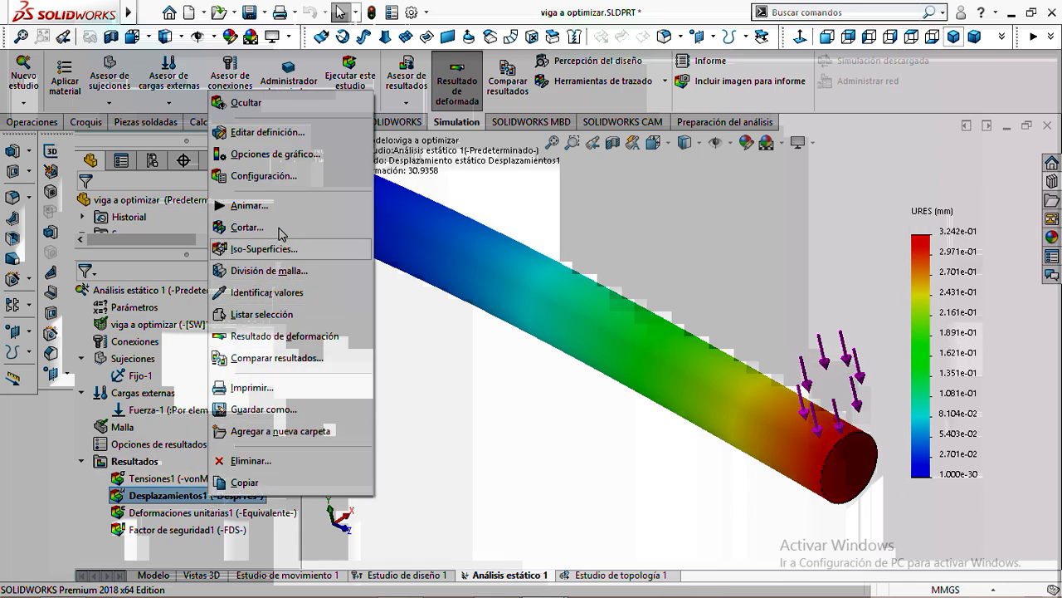
{"action": "left_click", "coordinate": [267, 135]}
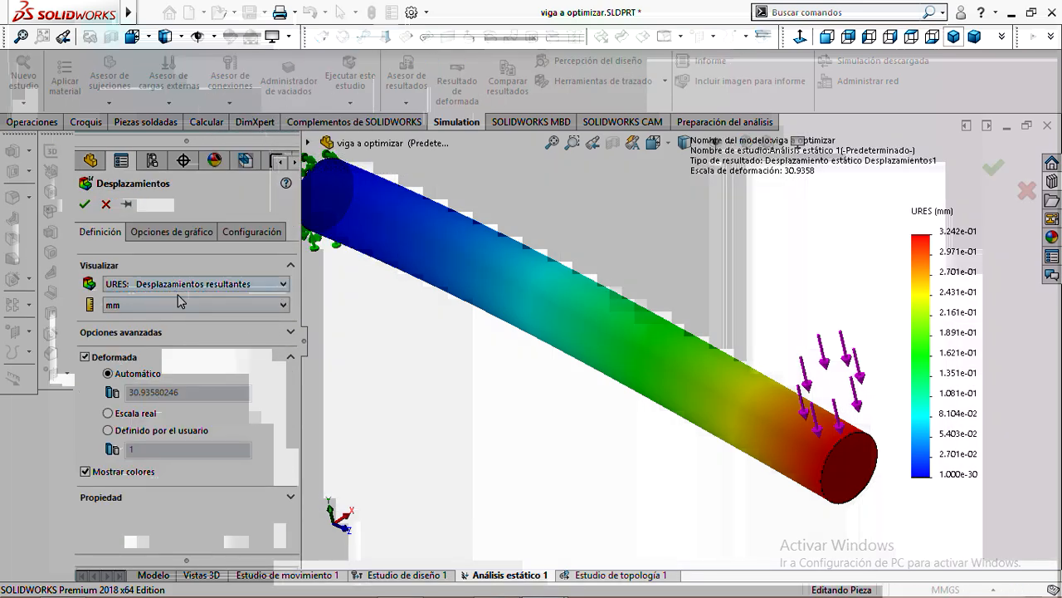
{"action": "left_click", "coordinate": [189, 287]}
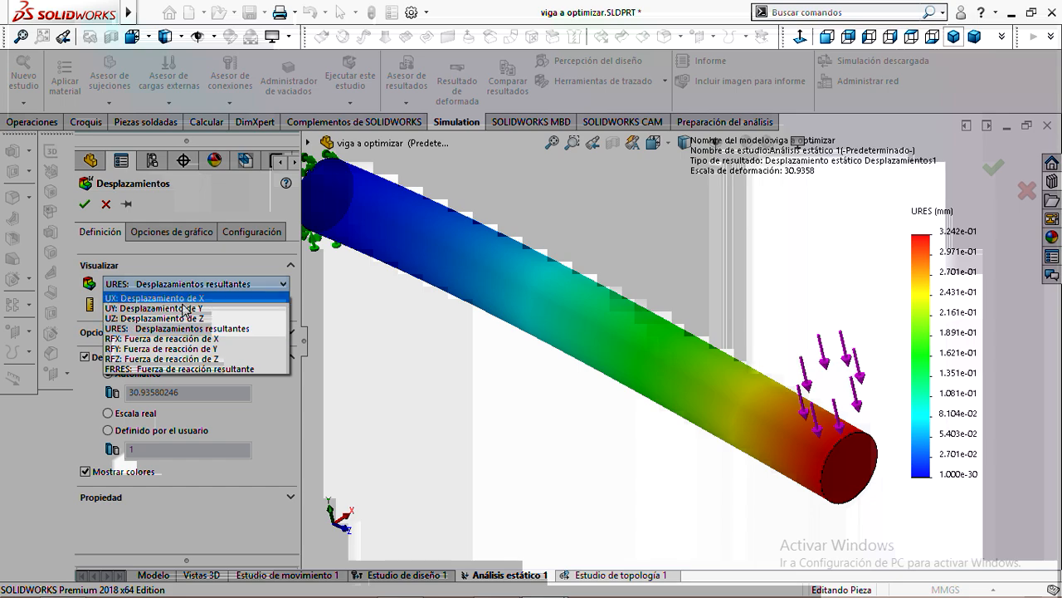
{"action": "left_click", "coordinate": [184, 309]}
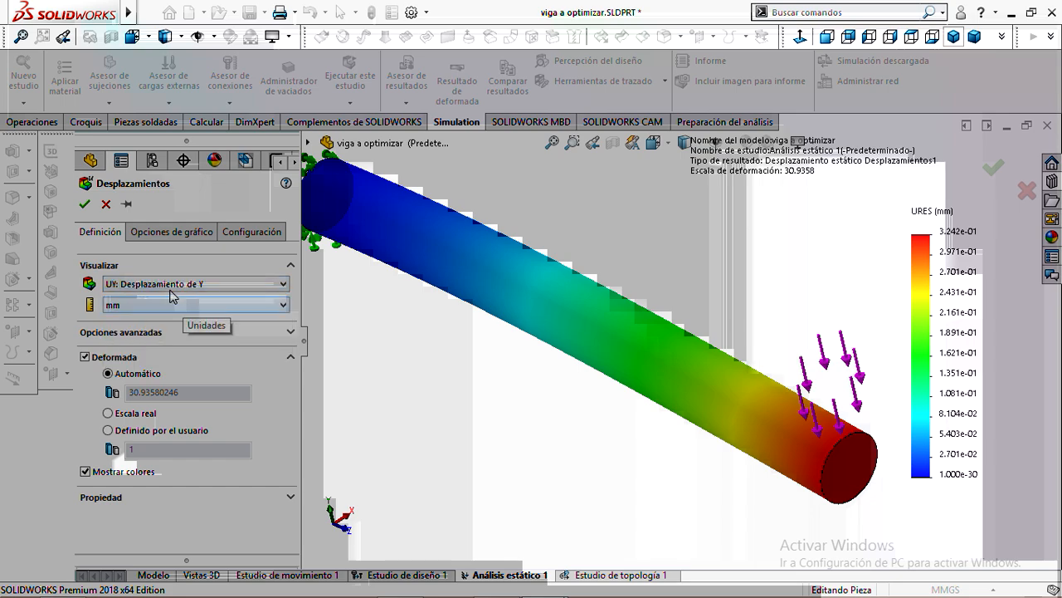
{"action": "left_click", "coordinate": [85, 204]}
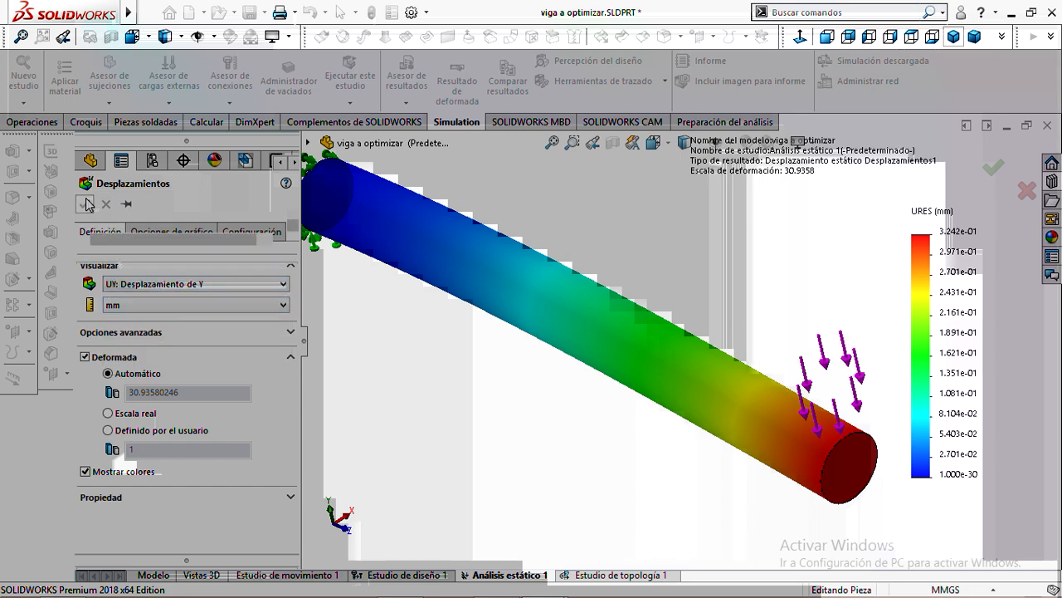
{"action": "middle_click_drag", "start_coordinate": [610, 414], "coordinate": [634, 397]}
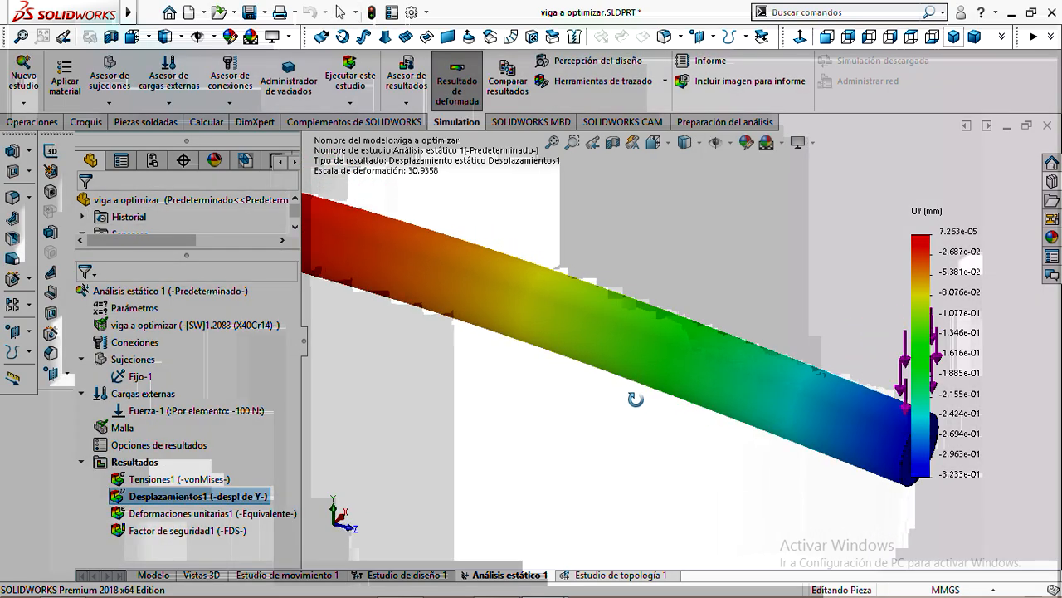
{"action": "scroll", "coordinate": [633, 397], "scroll_direction": "up", "scroll_amount": 3}
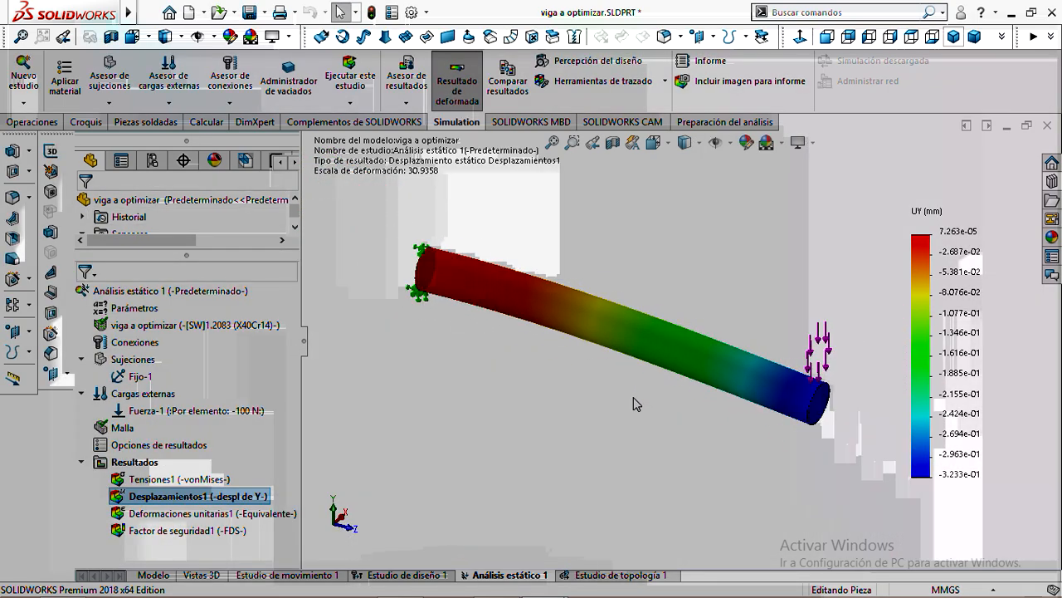
{"action": "scroll", "coordinate": [633, 397], "scroll_direction": "up", "scroll_amount": 2}
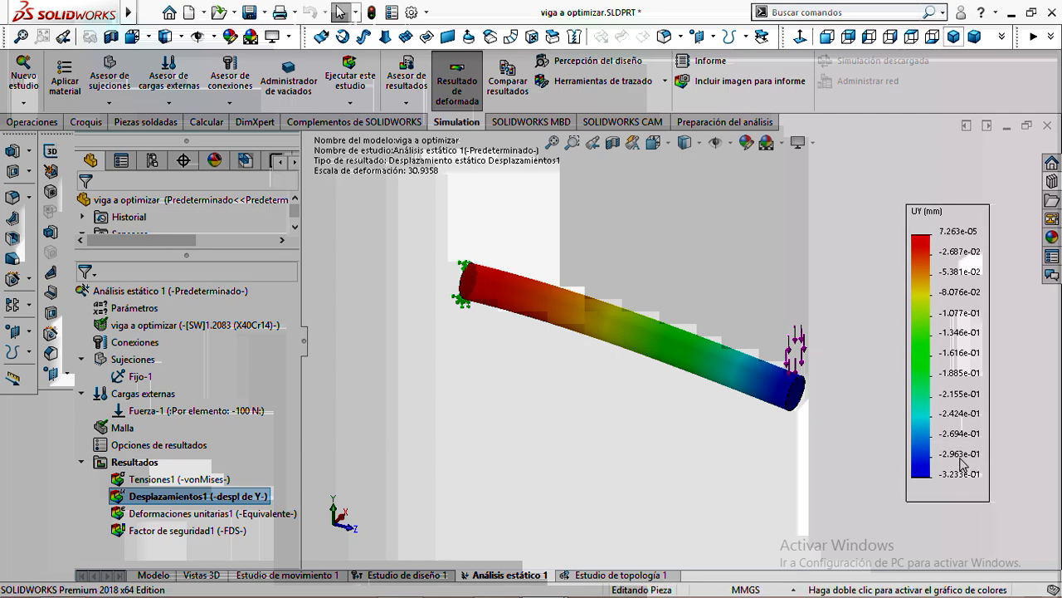
In Estudio de topología 1, add a Minimizar masa con restricción de desplazamiento goal constrained on UY: Desplazamiento de Y.
{"action": "left_click", "coordinate": [594, 574]}
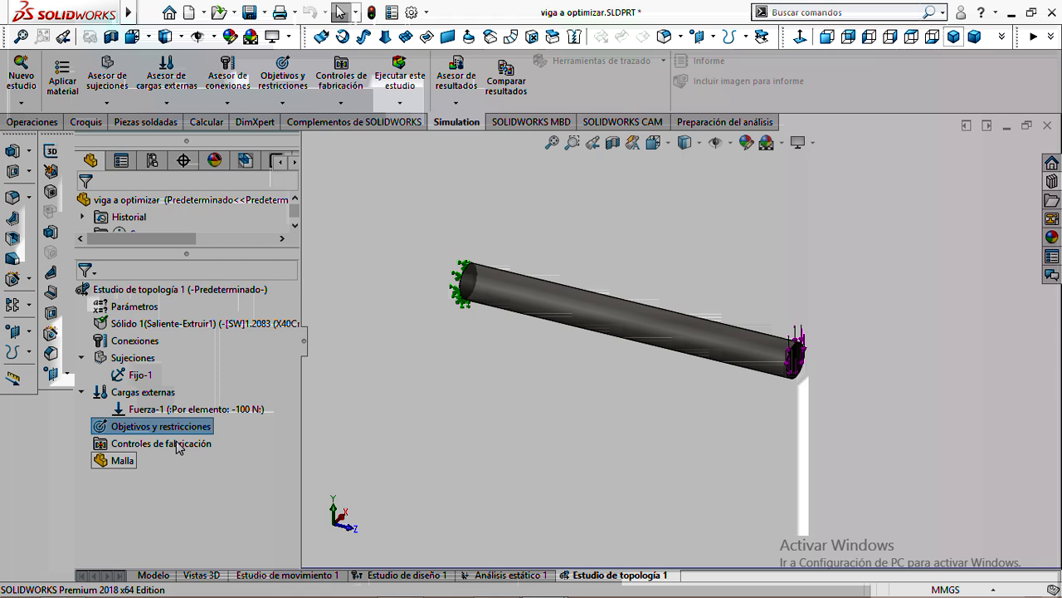
{"action": "right_click", "coordinate": [172, 427]}
{"action": "left_click", "coordinate": [244, 480]}
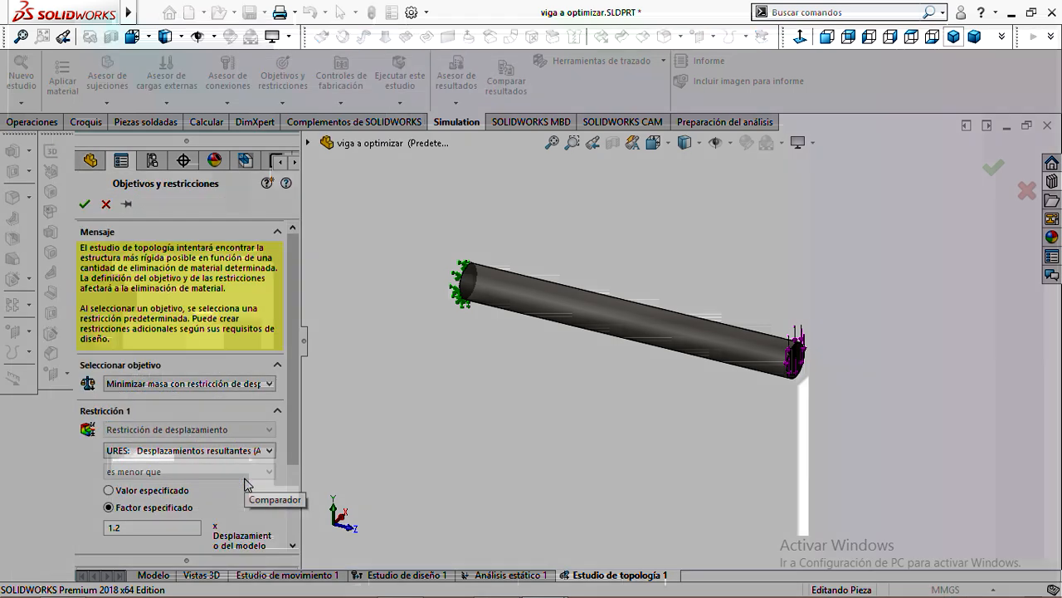
{"action": "left_click", "coordinate": [175, 451]}
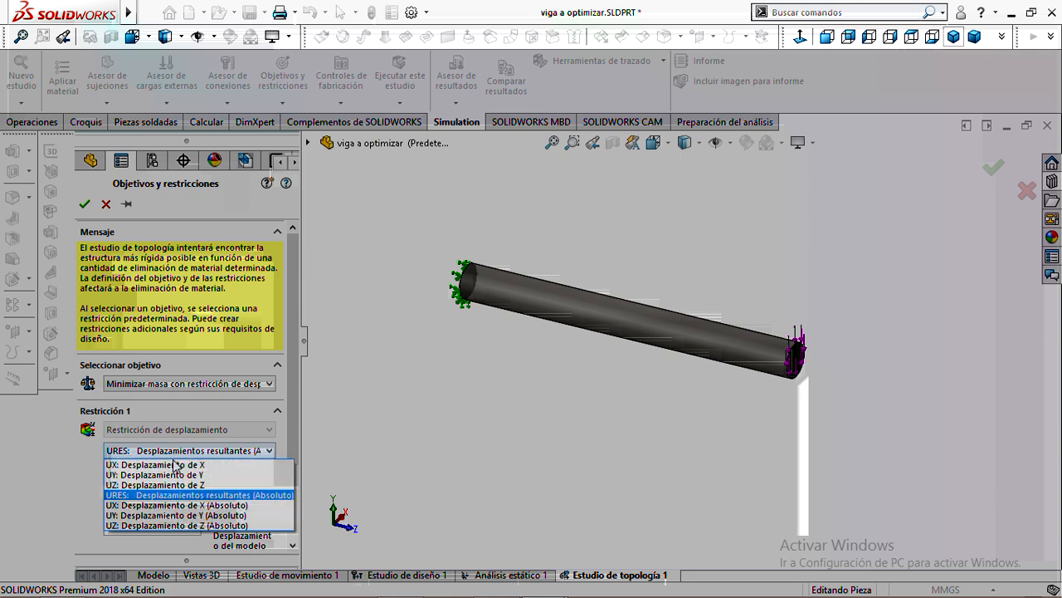
{"action": "left_click", "coordinate": [170, 475]}
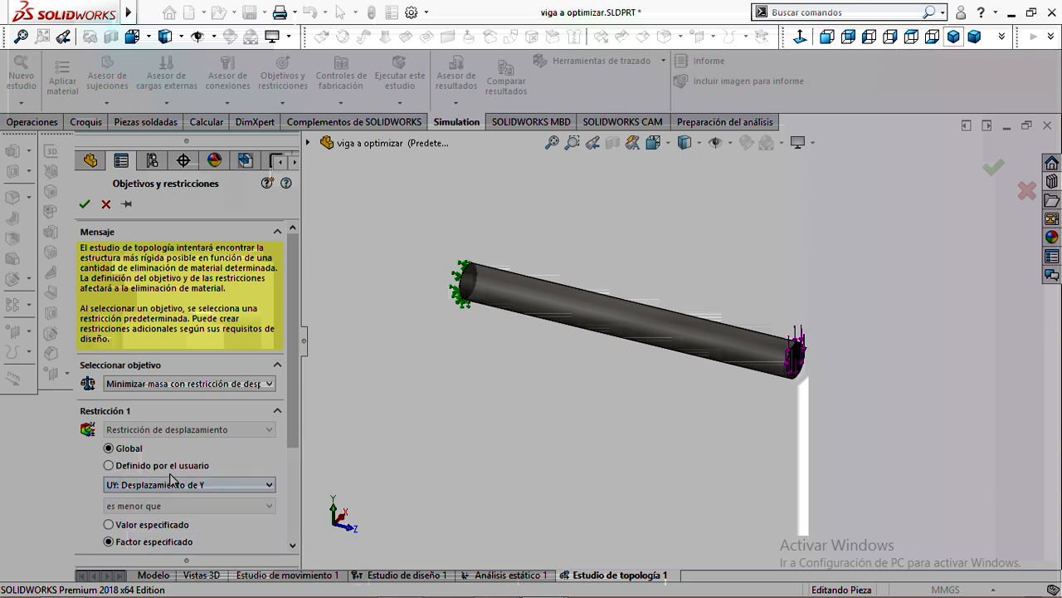
Limit the displacement constraint with a specified value of 0.3 mm instead of a factor.
{"action": "left_click", "coordinate": [113, 525]}
{"action": "left_click_drag", "start_coordinate": [295, 444], "coordinate": [298, 522]}
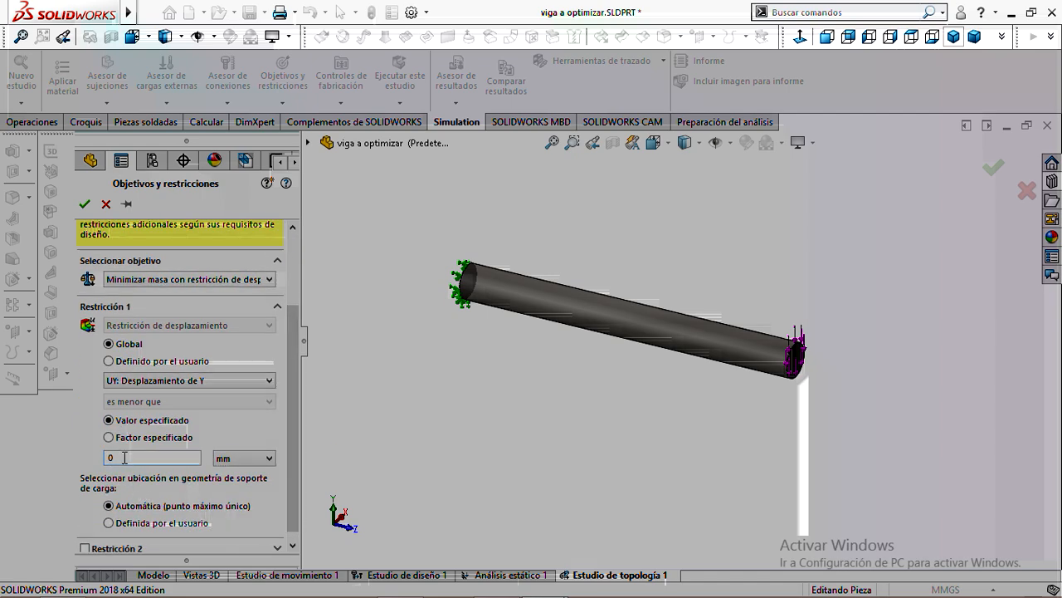
{"action": "left_click", "coordinate": [125, 457]}
{"action": "key", "text": "BackSpace"}
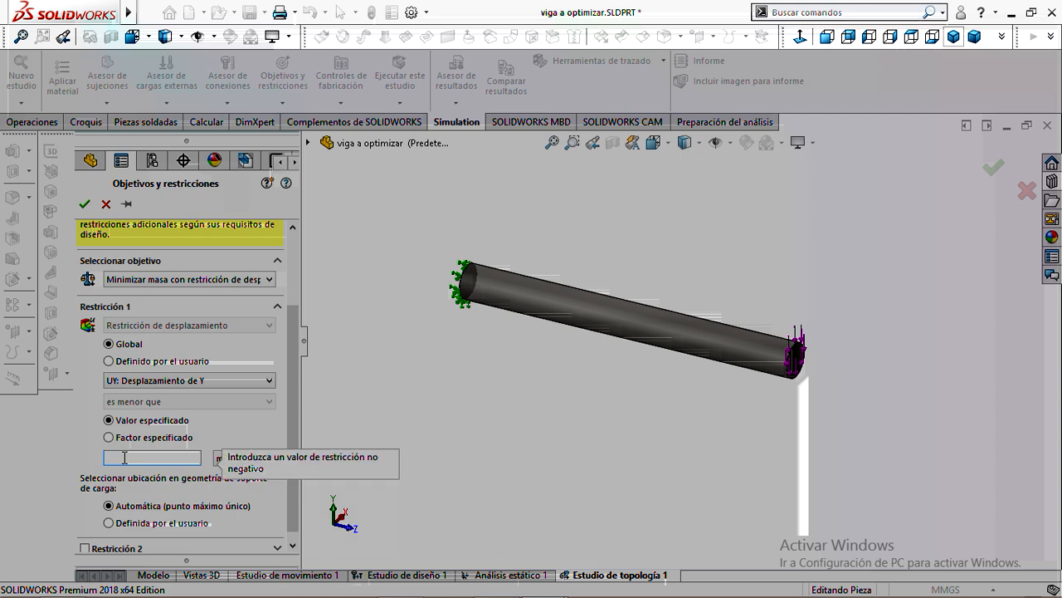
{"action": "type", "text": "0.3"}
Change the constrained component to UY: Desplazamiento de Y (Absoluto) and accept the goal definition.
{"action": "left_click", "coordinate": [253, 382]}
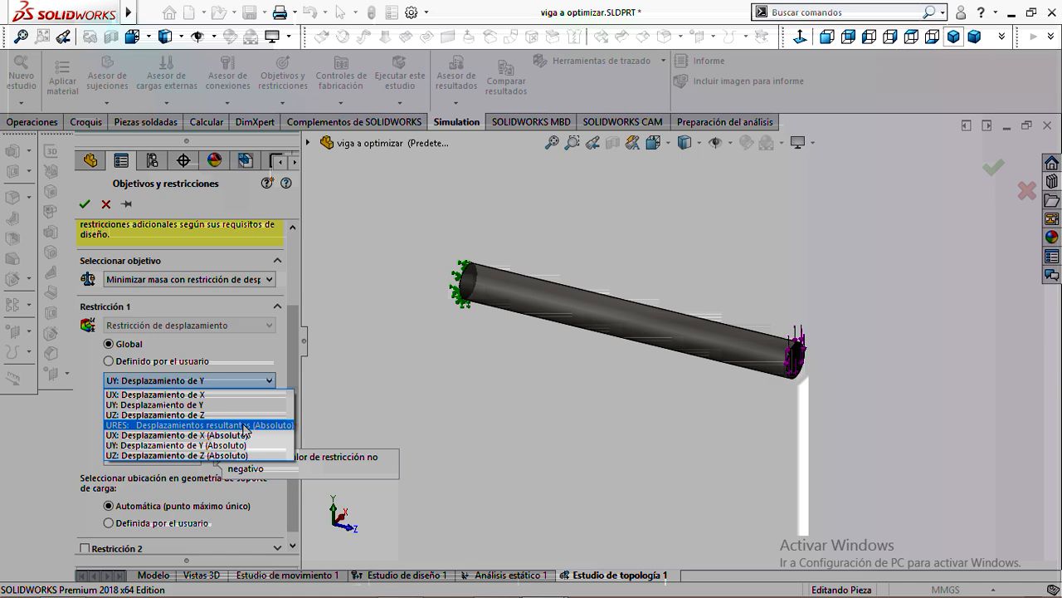
{"action": "left_click", "coordinate": [238, 445]}
{"action": "left_click", "coordinate": [137, 456]}
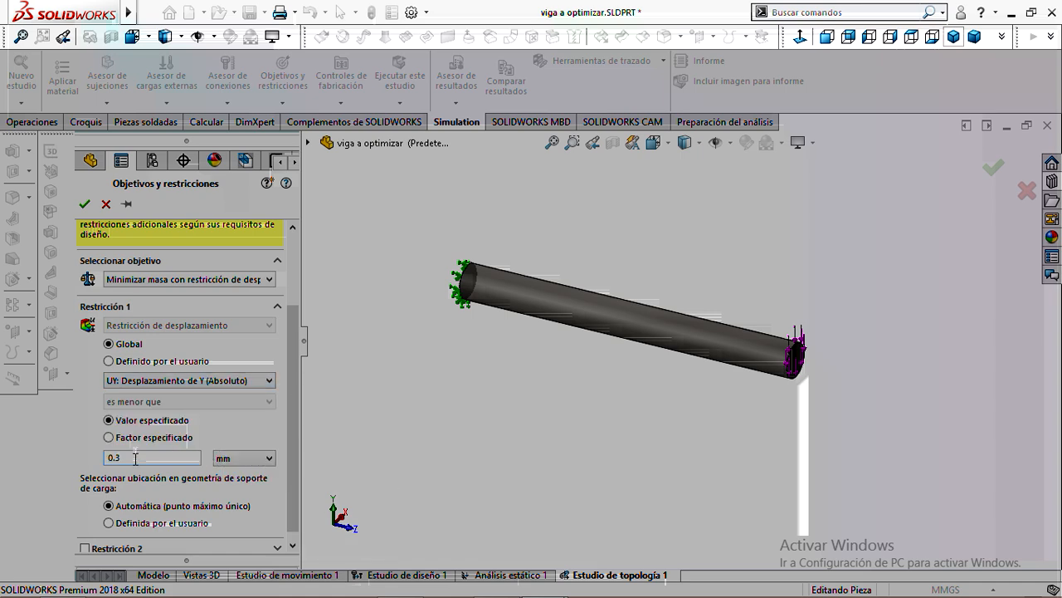
{"action": "left_click_drag", "start_coordinate": [295, 420], "coordinate": [292, 465]}
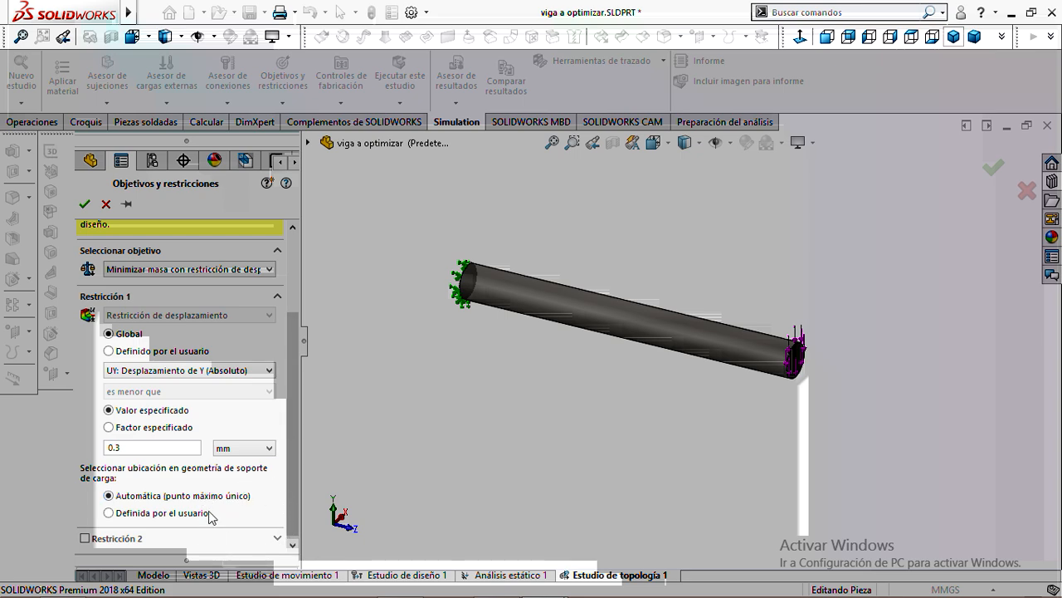
{"action": "left_click", "coordinate": [84, 204]}
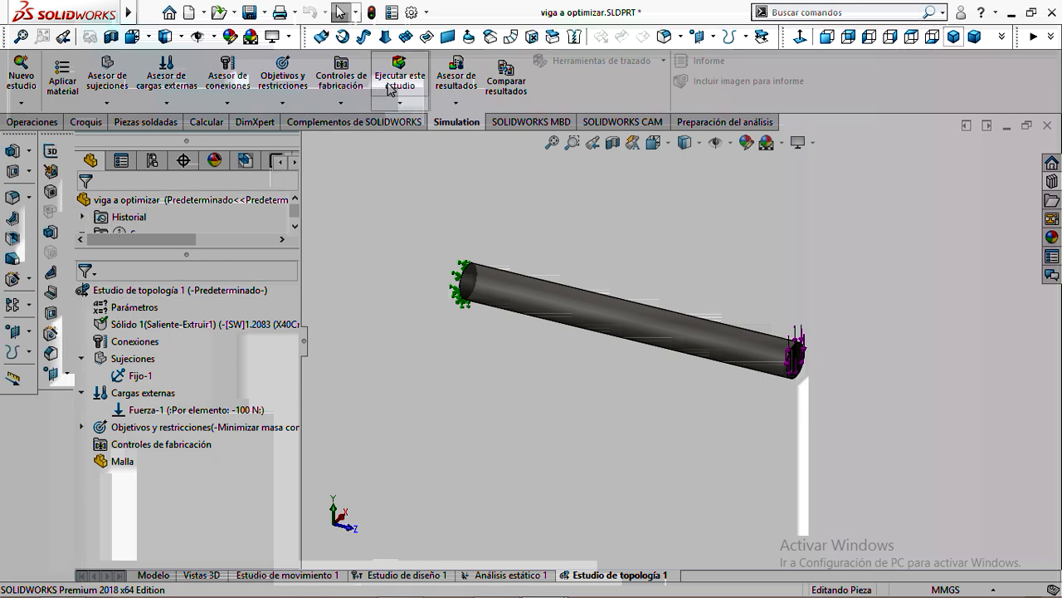
Run Estudio de topología 1 and check the status window of the specified studies, keeping the solver running.
{"action": "left_click", "coordinate": [392, 86]}
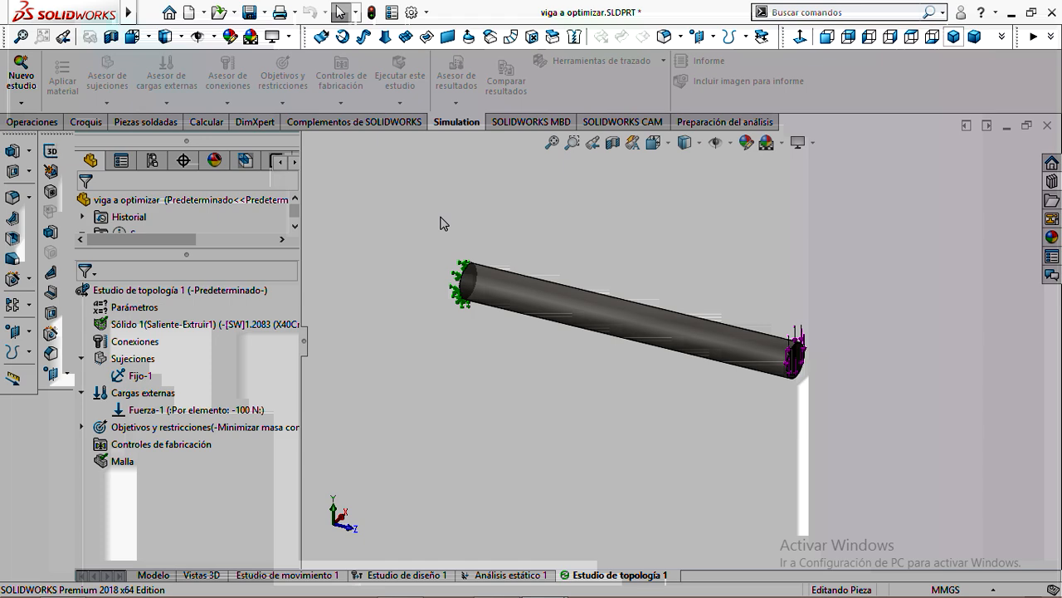
{"action": "mouse_move", "coordinate": [519, 593]}
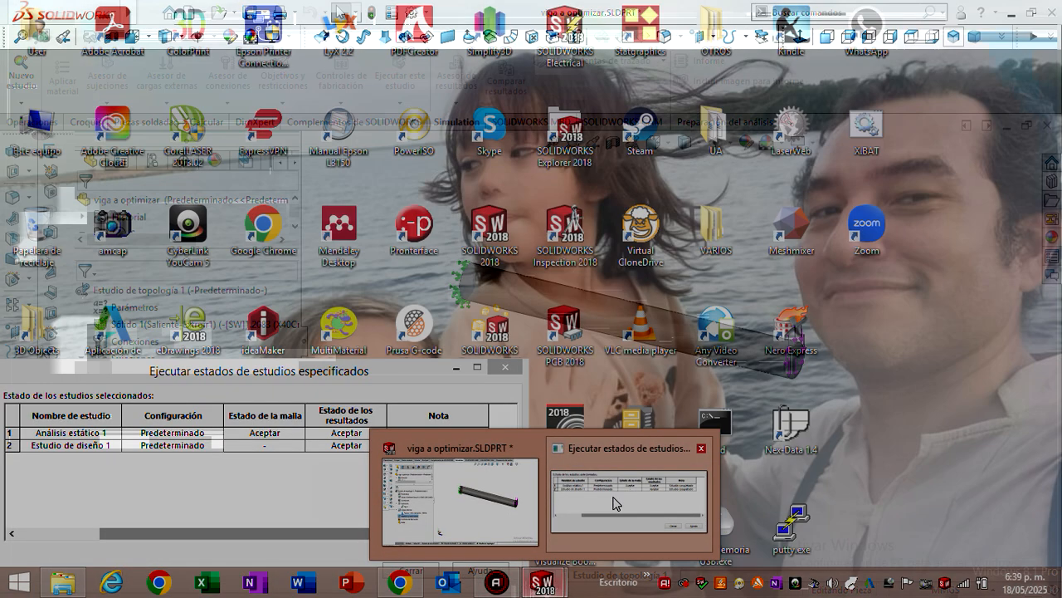
{"action": "left_click", "coordinate": [613, 502]}
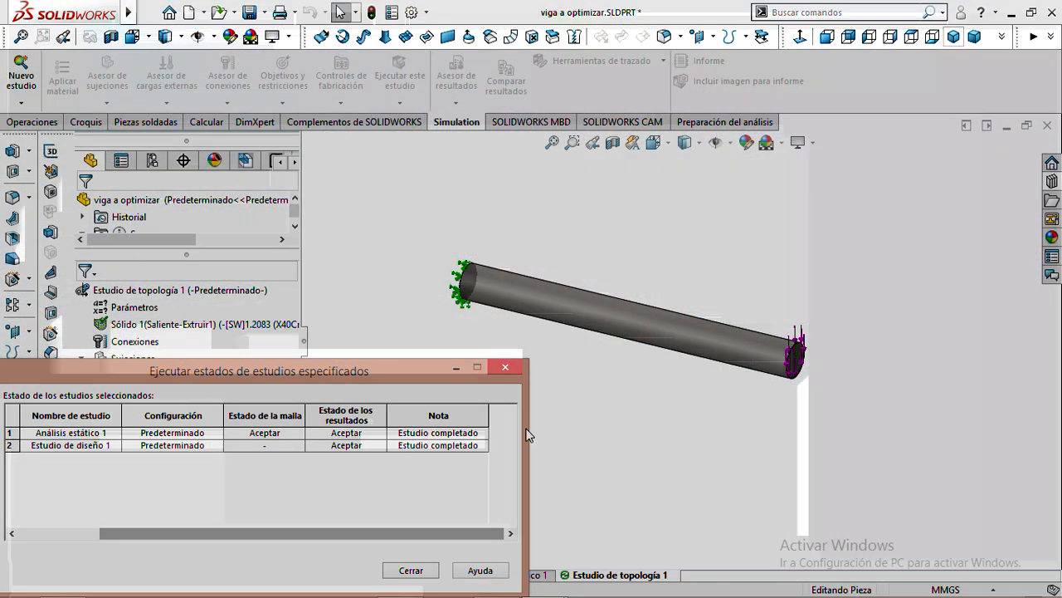
{"action": "left_click", "coordinate": [504, 367]}
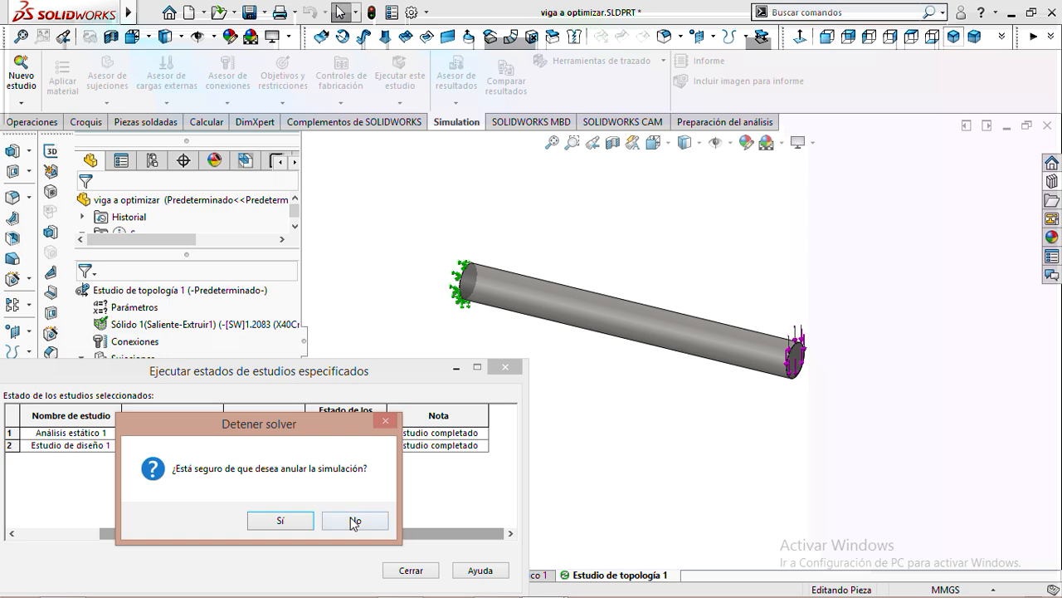
{"action": "left_click", "coordinate": [352, 521]}
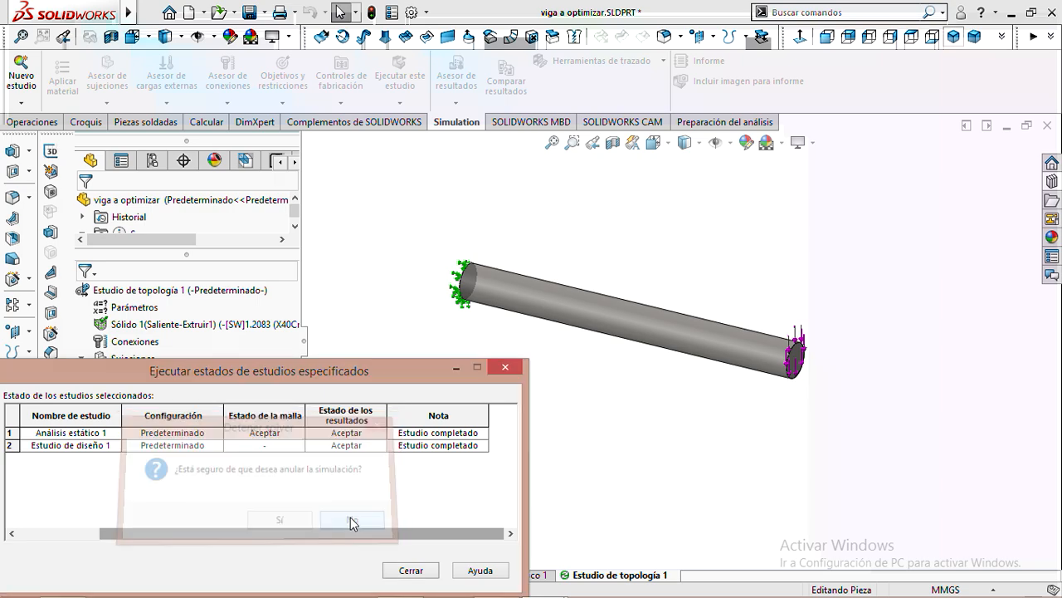
{"action": "left_click", "coordinate": [455, 368]}
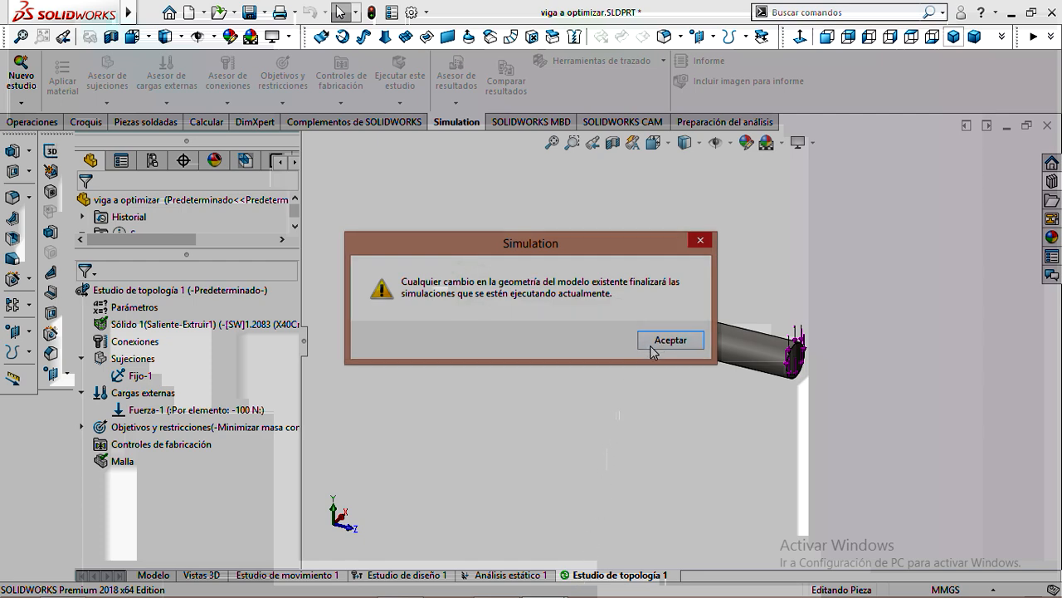
{"action": "left_click", "coordinate": [658, 343]}
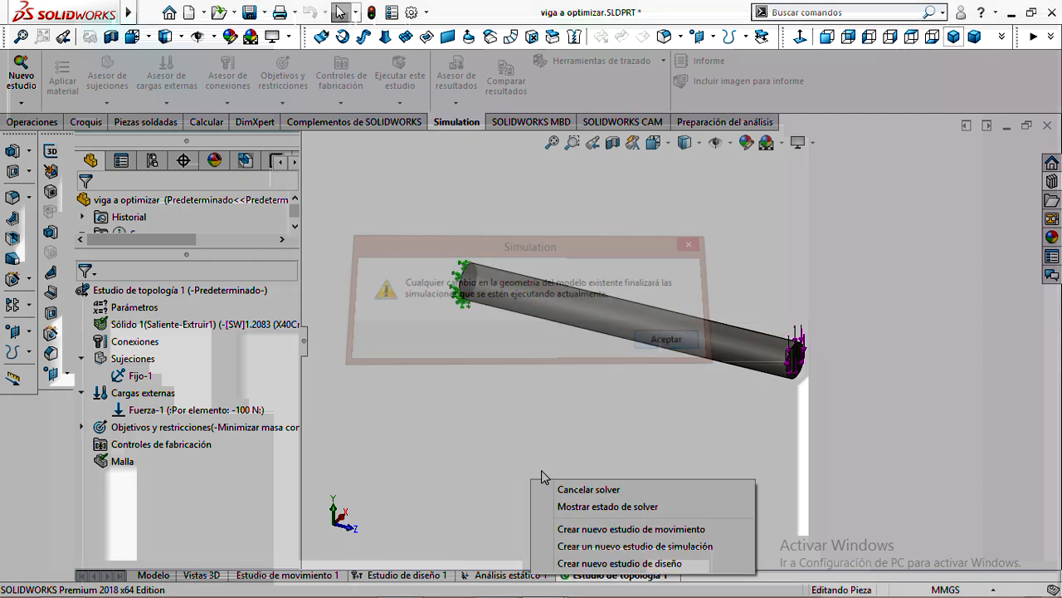
{"action": "left_click", "coordinate": [488, 465]}
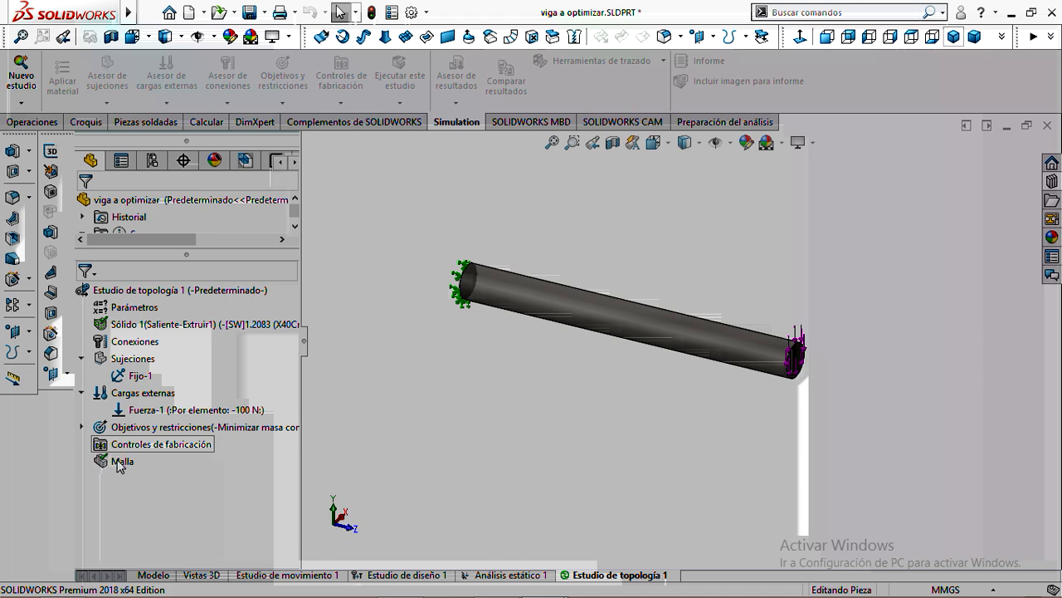
Inspect the beam, view Análisis estático 1, and return to Estudio de topología 1 without altering the geometry.
{"action": "middle_click_drag", "start_coordinate": [581, 334], "coordinate": [716, 318]}
{"action": "scroll", "coordinate": [719, 327], "scroll_direction": "down", "scroll_amount": 3}
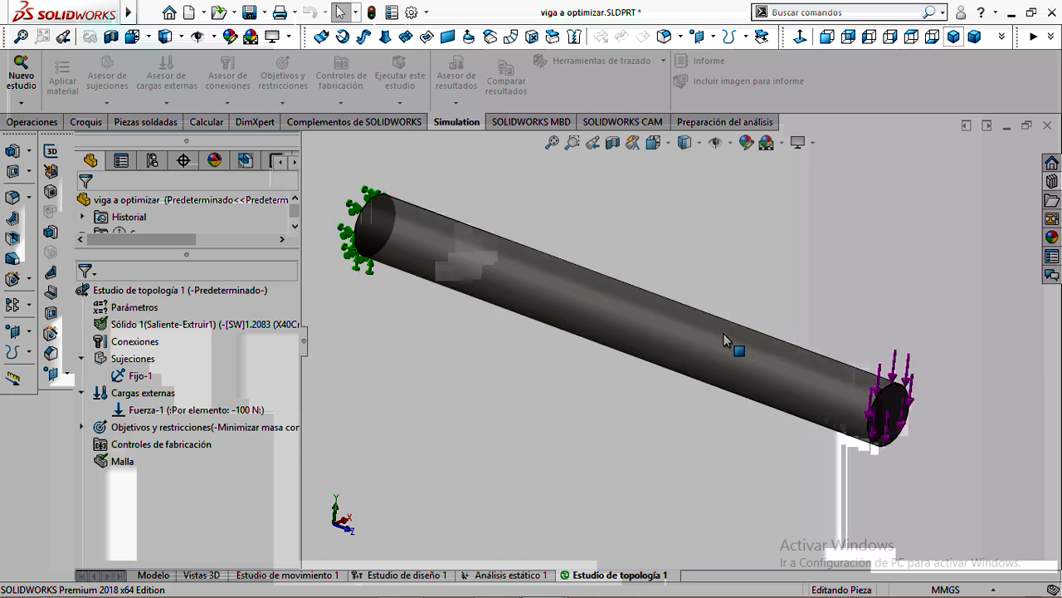
{"action": "scroll", "coordinate": [700, 331], "scroll_direction": "down", "scroll_amount": 2}
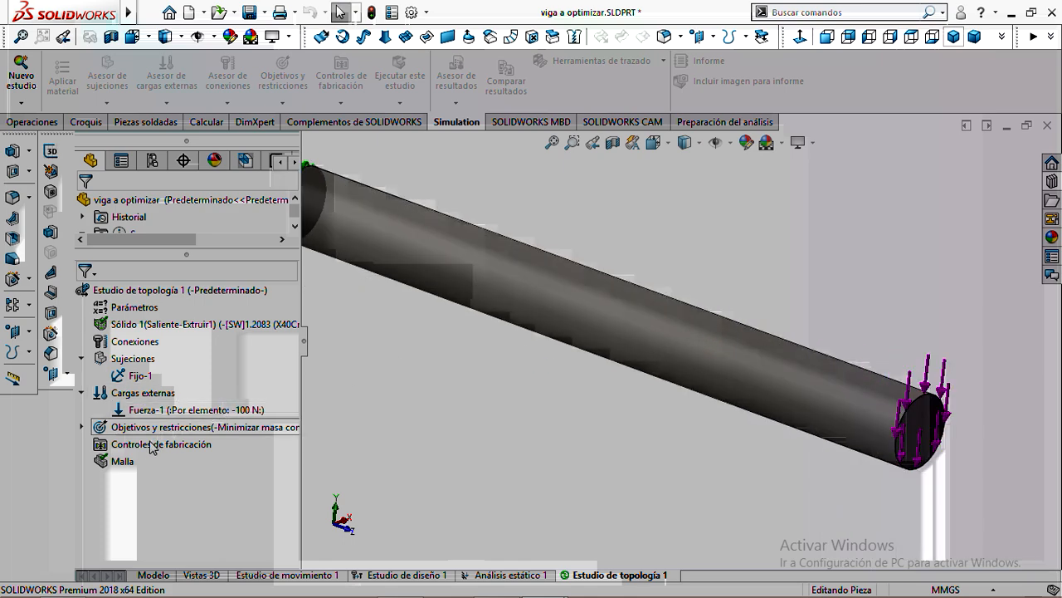
{"action": "left_click", "coordinate": [513, 572]}
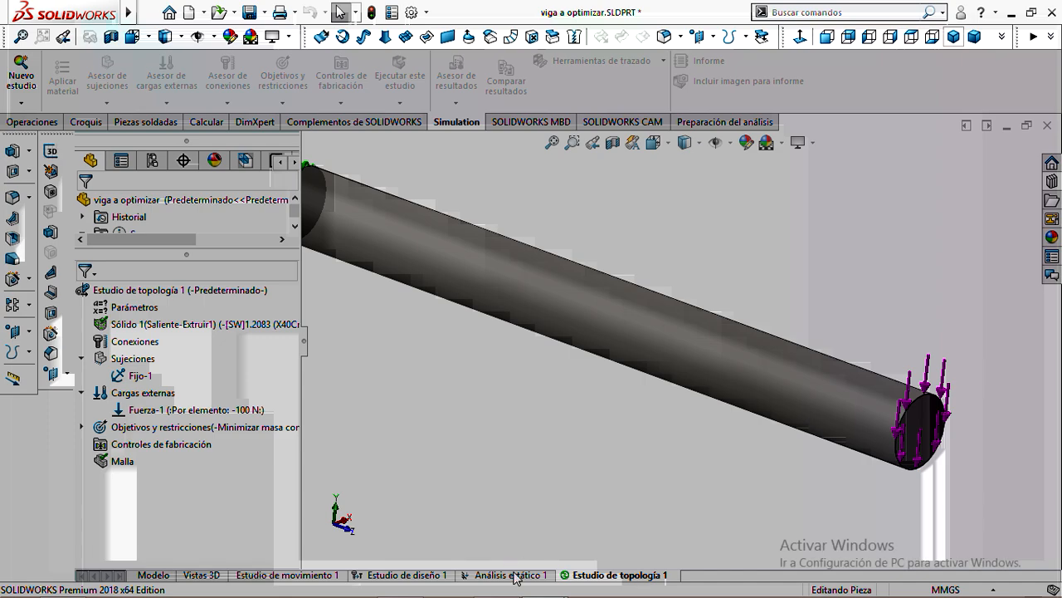
{"action": "left_click", "coordinate": [669, 341]}
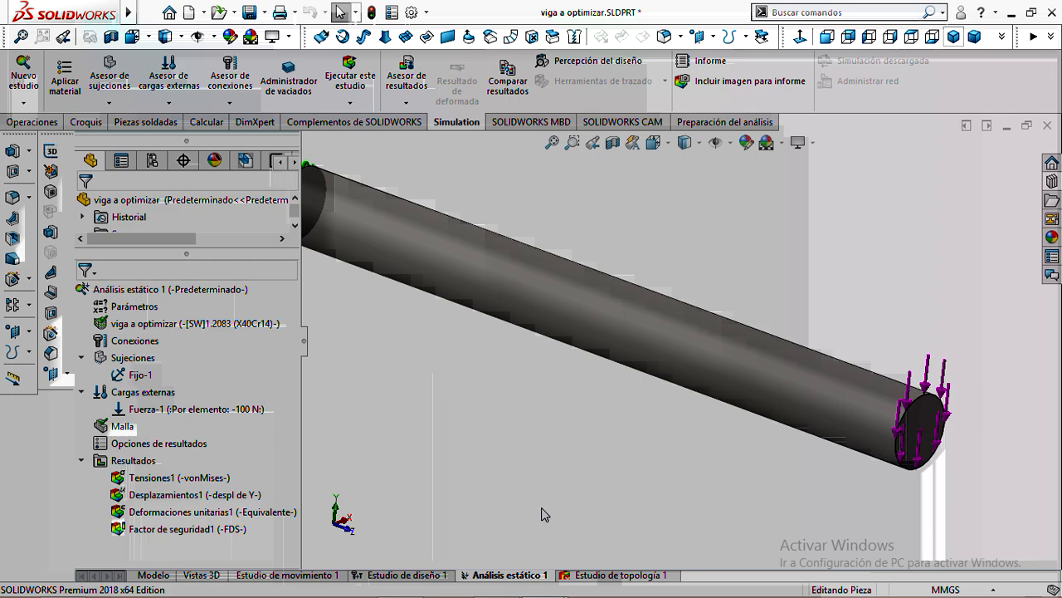
{"action": "left_click", "coordinate": [604, 575]}
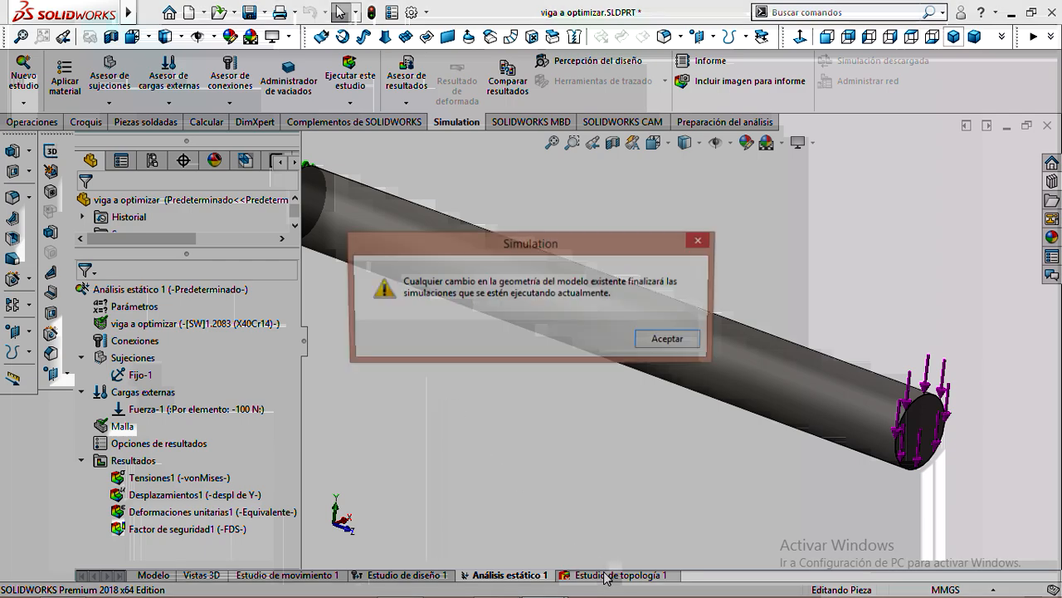
{"action": "left_click", "coordinate": [655, 340]}
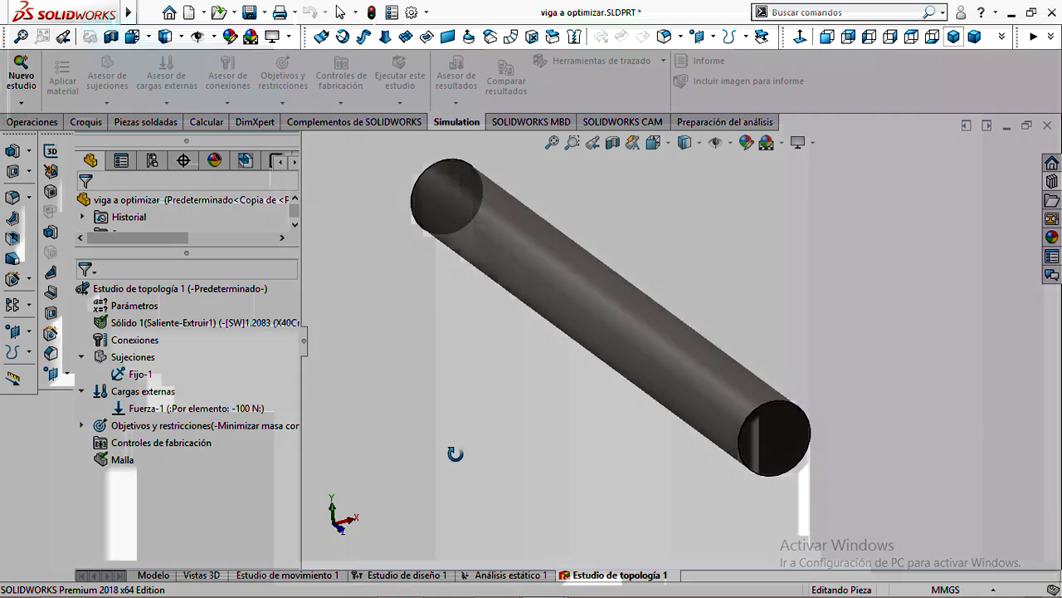
Show the Modelo view of the beam and check the study status window again before returning to the part window.
{"action": "left_click", "coordinate": [172, 410]}
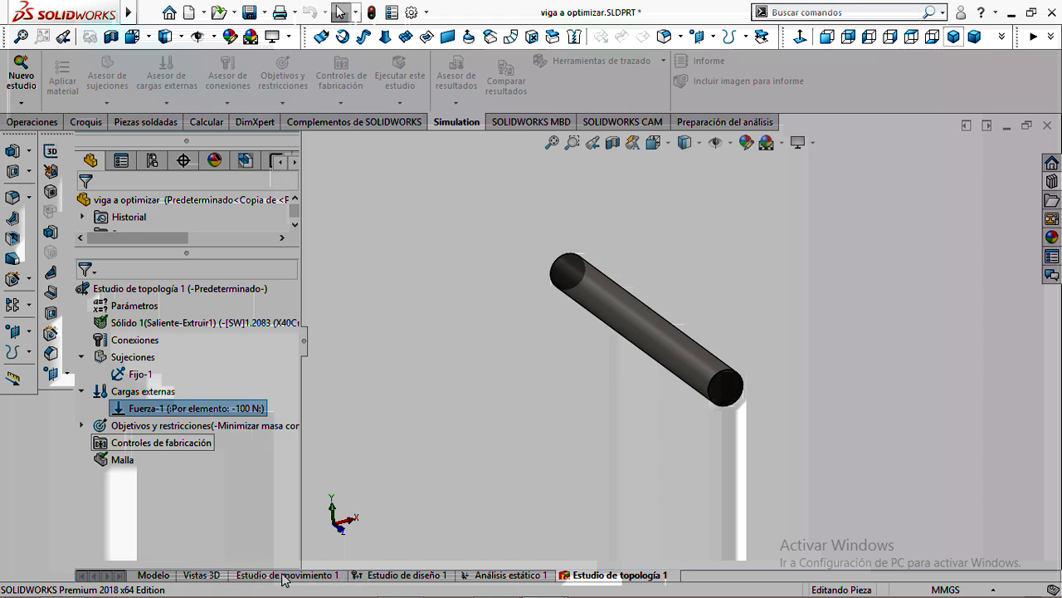
{"action": "left_click", "coordinate": [166, 574]}
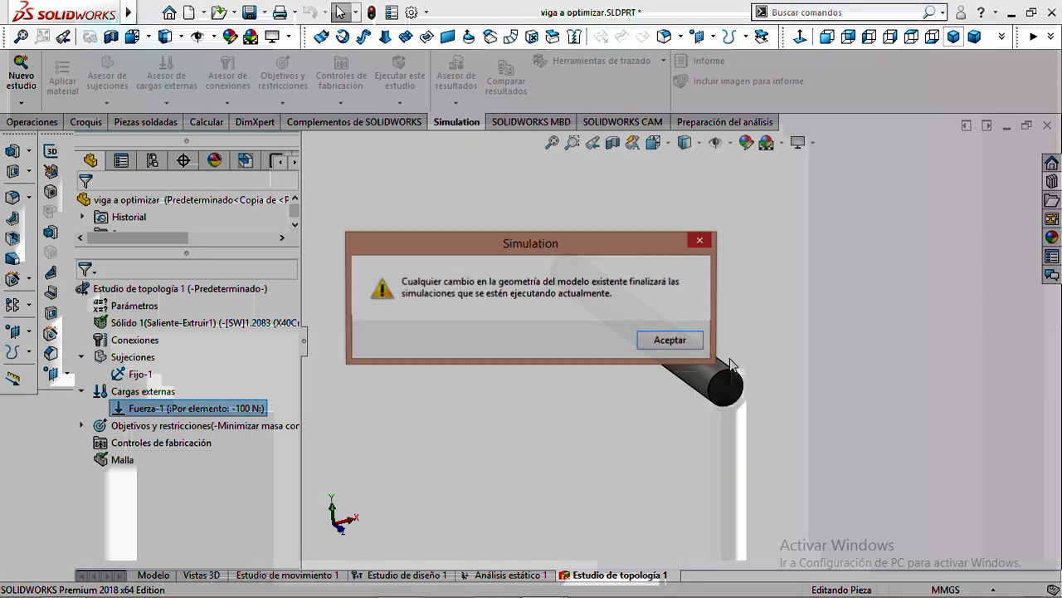
{"action": "left_click", "coordinate": [671, 338]}
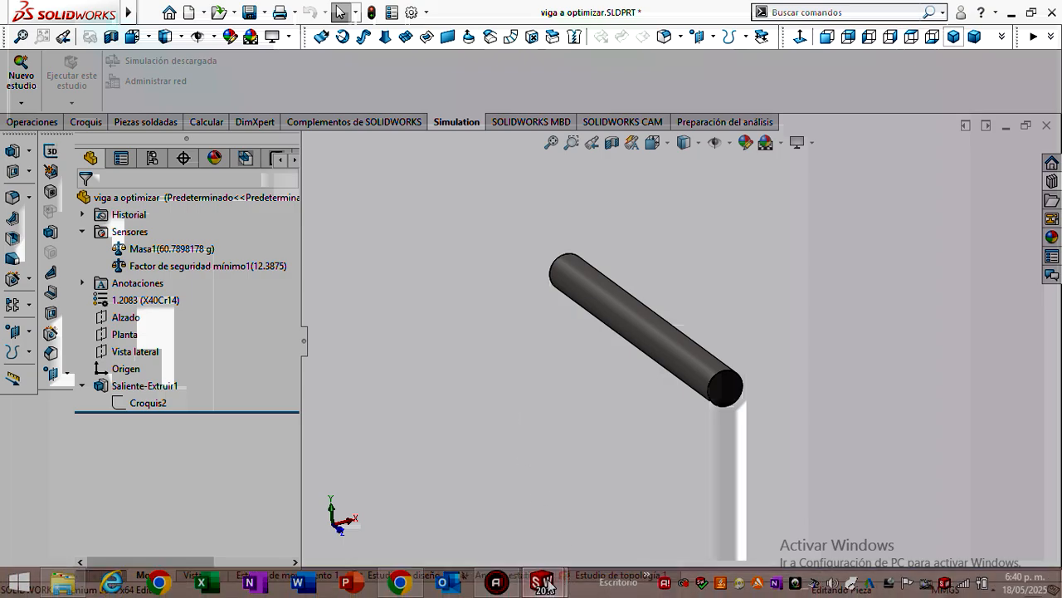
{"action": "mouse_move", "coordinate": [544, 581]}
{"action": "mouse_move", "coordinate": [705, 451]}
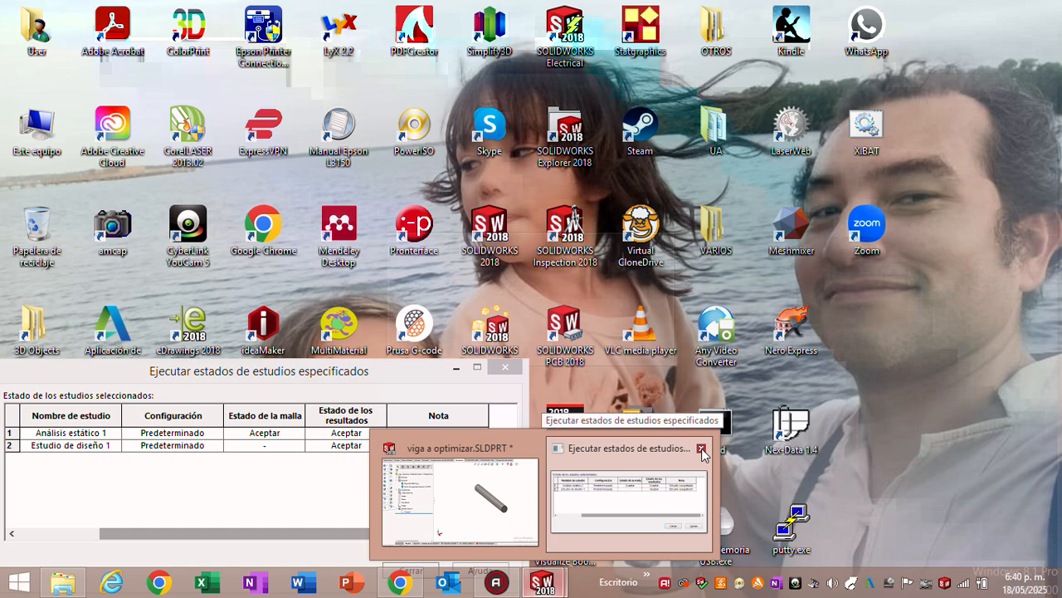
{"action": "left_click", "coordinate": [677, 525]}
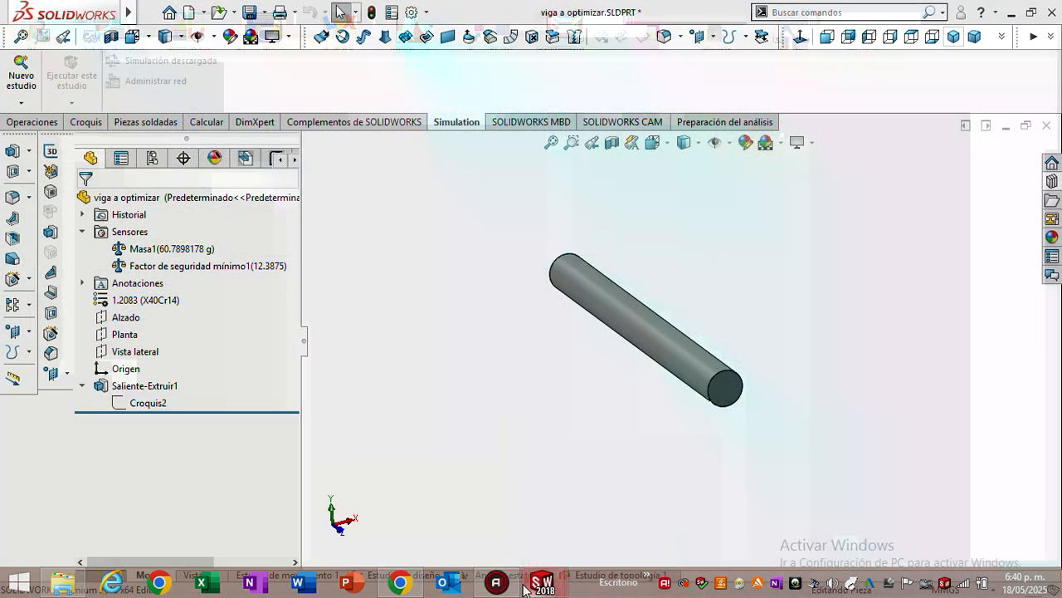
{"action": "mouse_move", "coordinate": [554, 585]}
{"action": "left_click", "coordinate": [507, 490]}
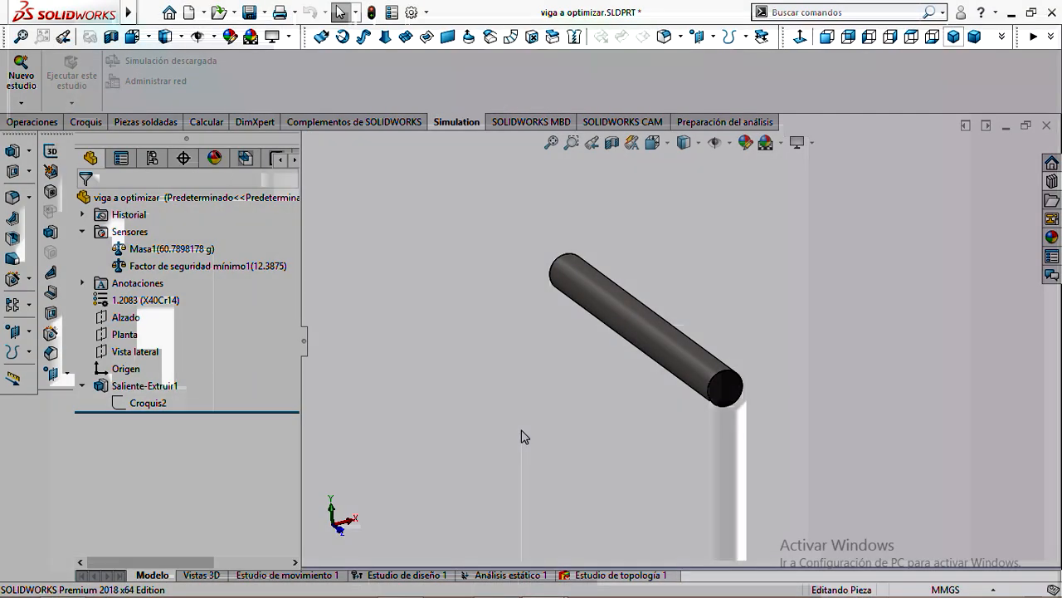
Reopen Estudio de topología 1 and examine the beam and the study tree for results.
{"action": "left_click", "coordinate": [598, 574]}
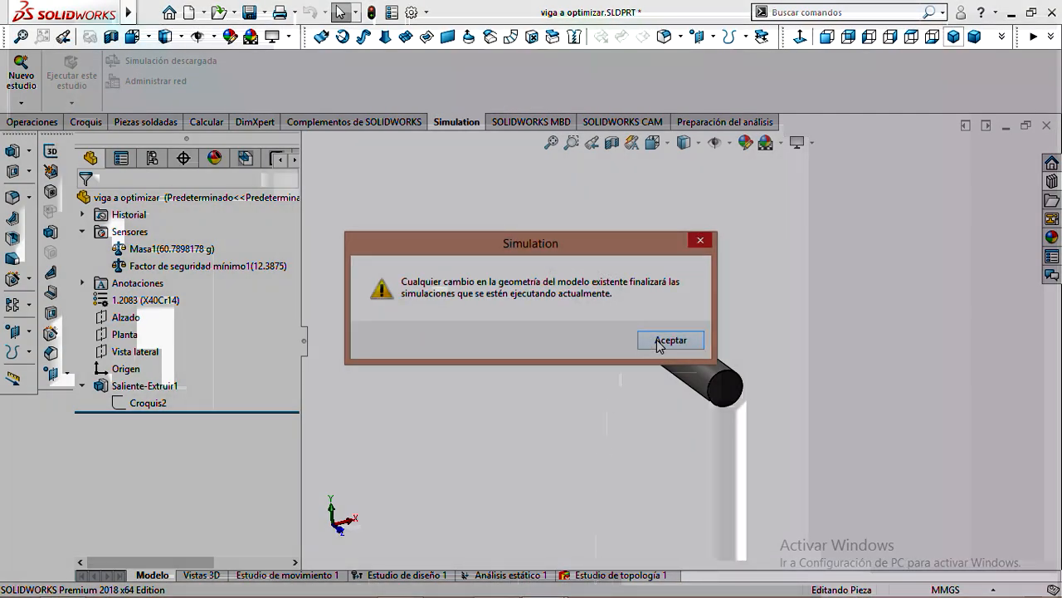
{"action": "left_click", "coordinate": [662, 340]}
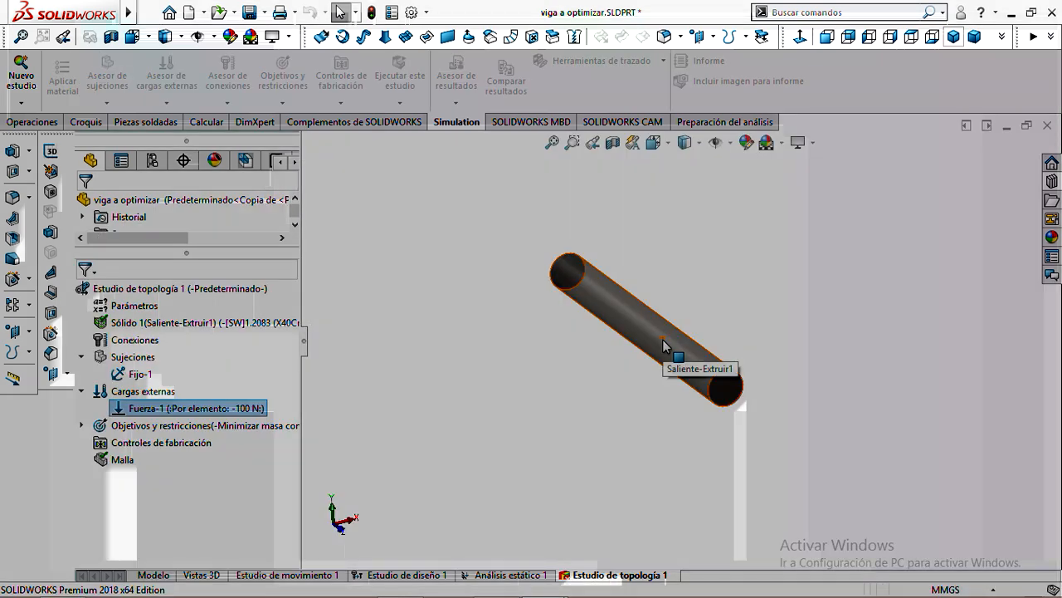
{"action": "scroll", "coordinate": [664, 336], "scroll_direction": "down", "scroll_amount": 5}
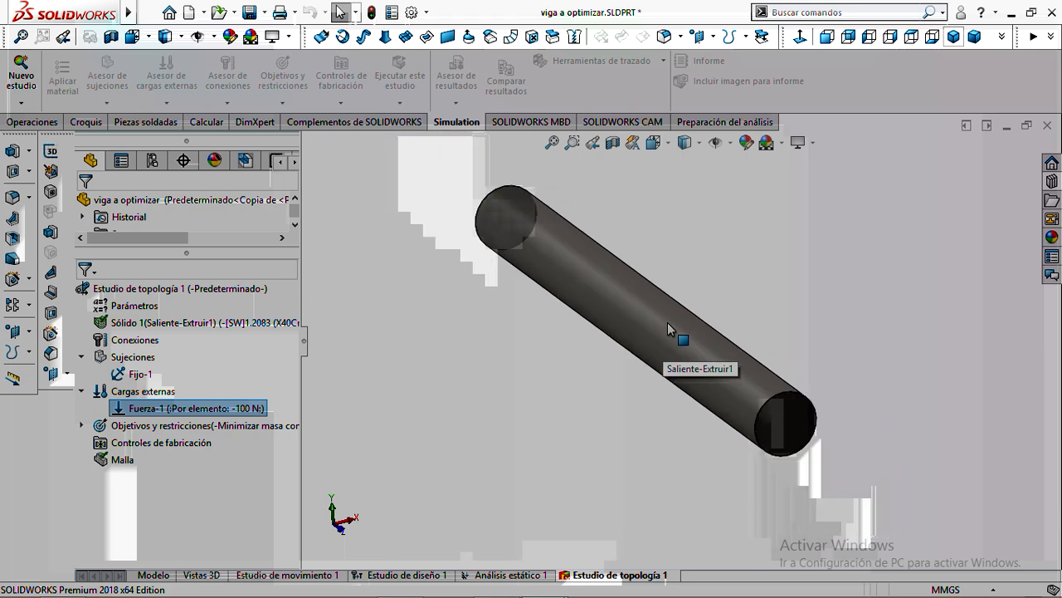
{"action": "scroll", "coordinate": [667, 322], "scroll_direction": "up", "scroll_amount": 2}
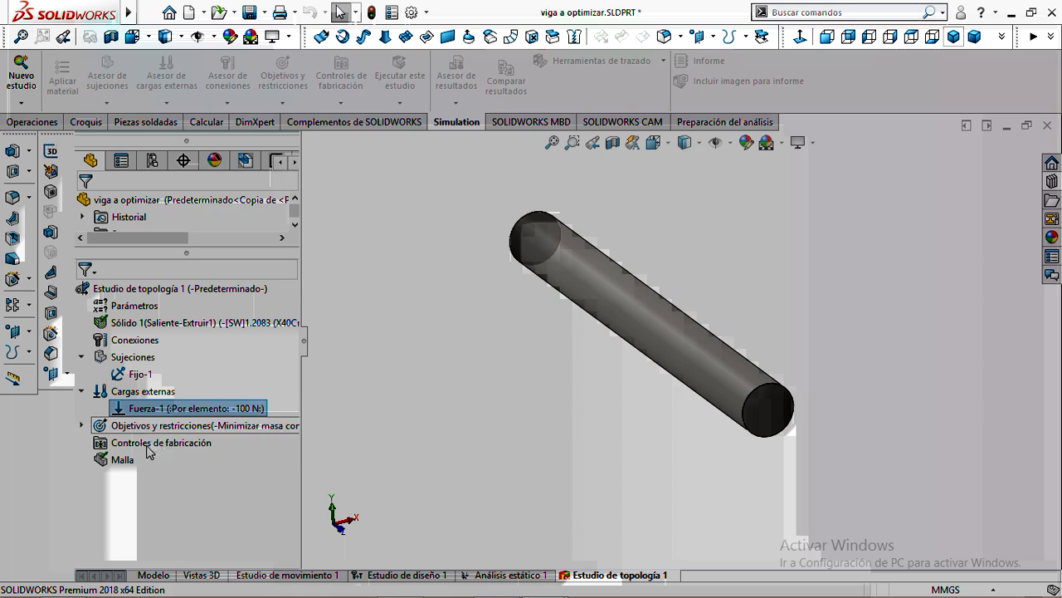
{"action": "middle_click_drag", "start_coordinate": [534, 385], "coordinate": [585, 402]}
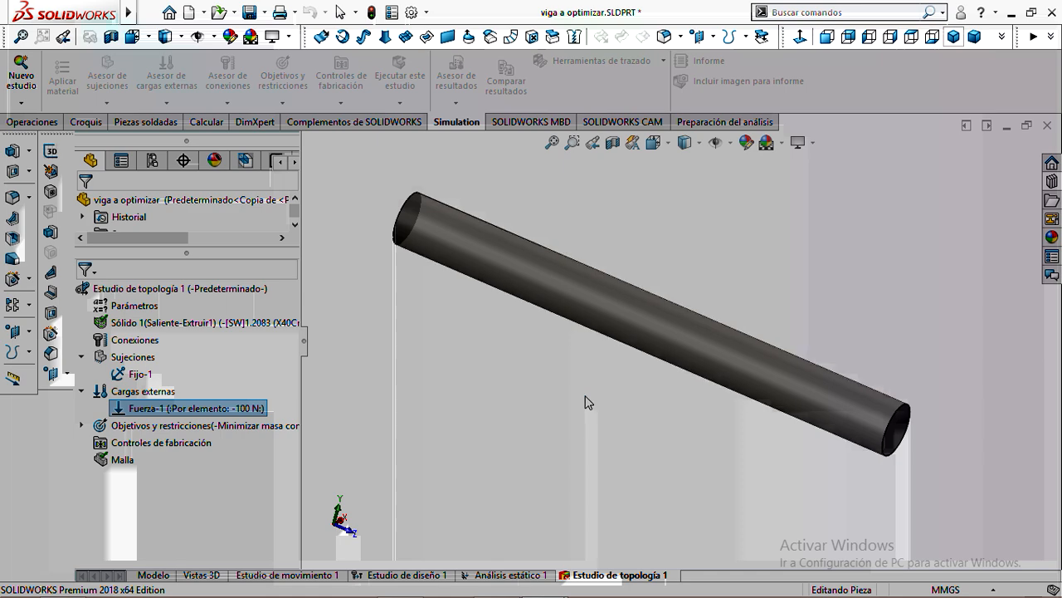
Close the viga a optimizar part, saving its changes, and exit SOLIDWORKS to the optimizacion folder.
{"action": "mouse_move", "coordinate": [498, 596]}
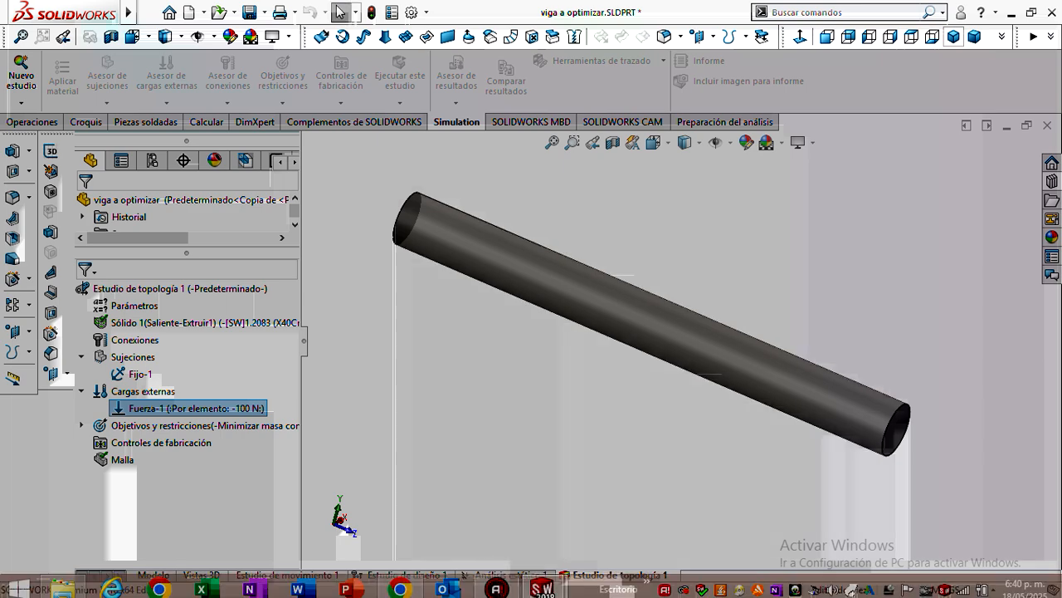
{"action": "left_click", "coordinate": [1046, 127]}
{"action": "left_click", "coordinate": [457, 272]}
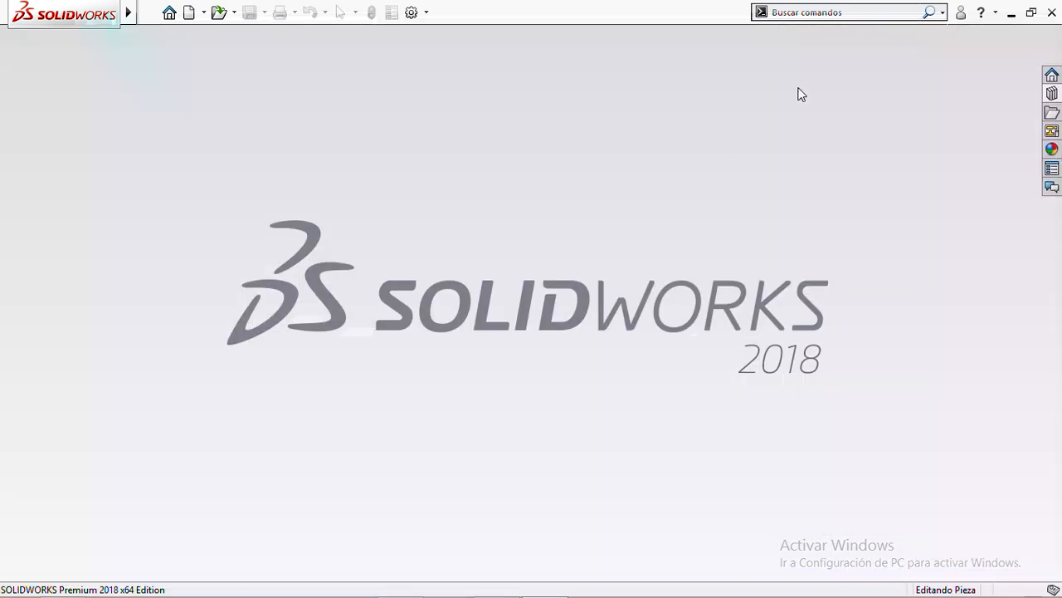
{"action": "double_click", "coordinate": [688, 14]}
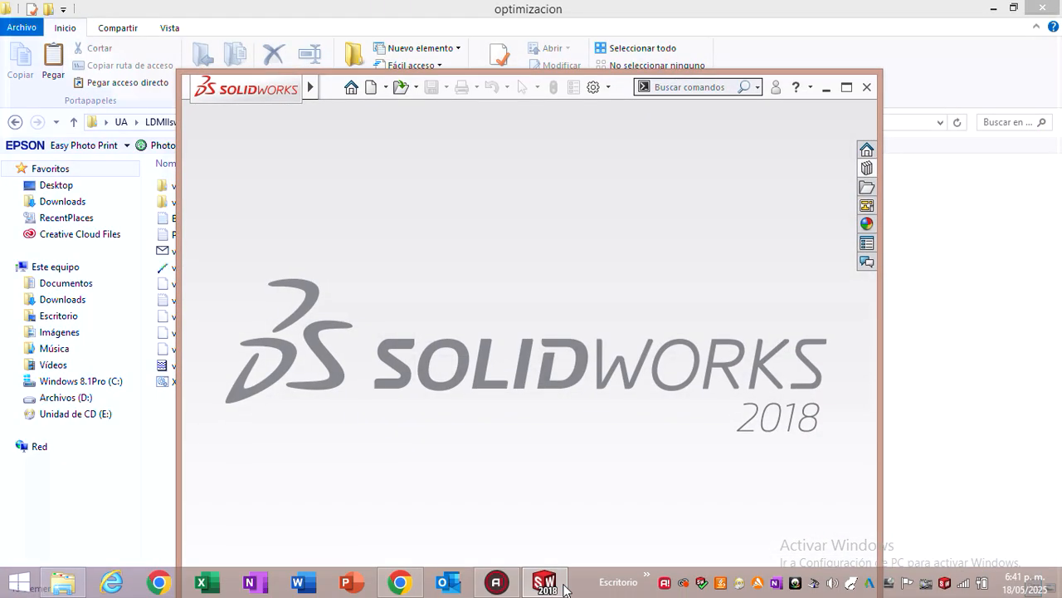
{"action": "left_click", "coordinate": [867, 87]}
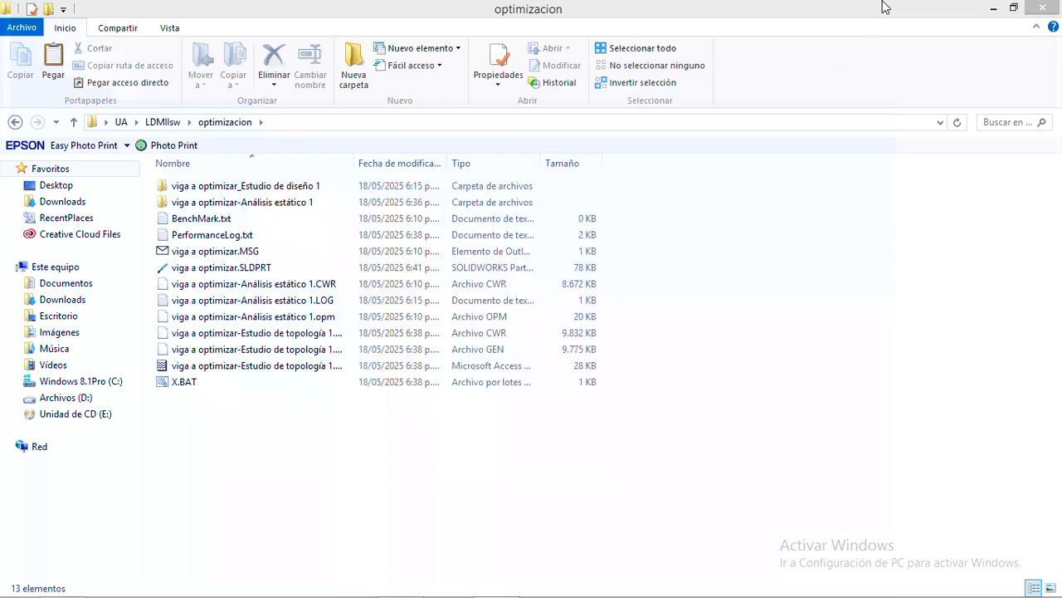
Minimize the optimizacion folder, restart SOLIDWORKS 2018, open the recent viga a optimizar part, and maximize the window.
{"action": "left_click_drag", "start_coordinate": [882, 7], "coordinate": [508, 99]}
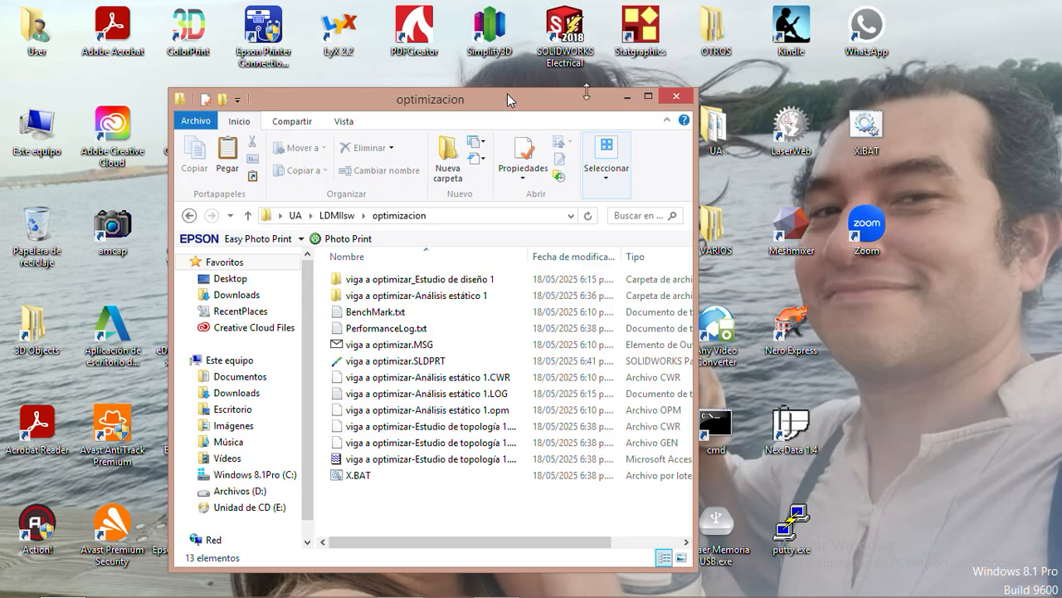
{"action": "left_click", "coordinate": [625, 97]}
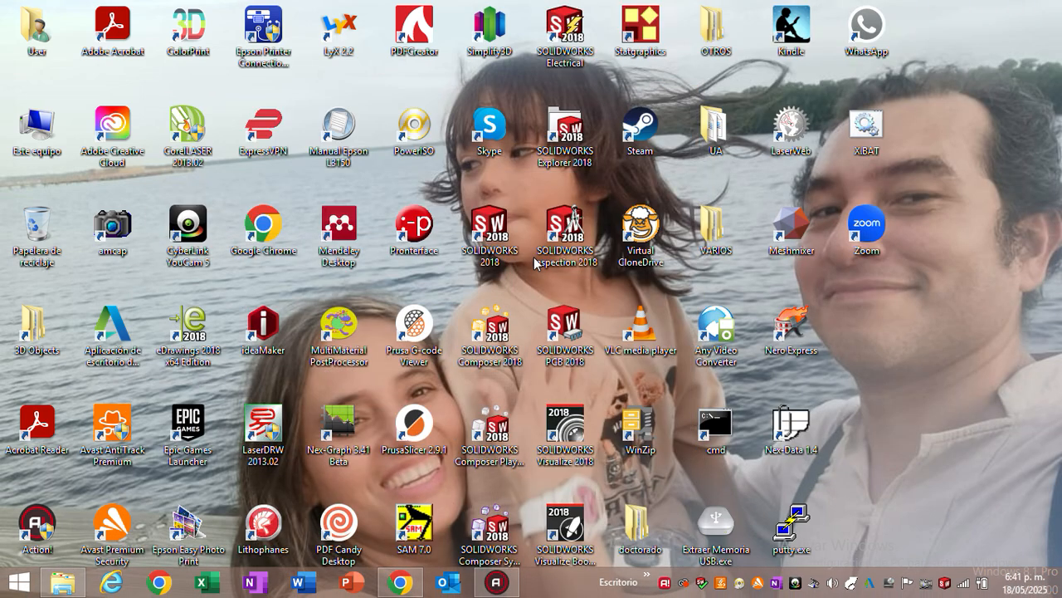
{"action": "double_click", "coordinate": [500, 233]}
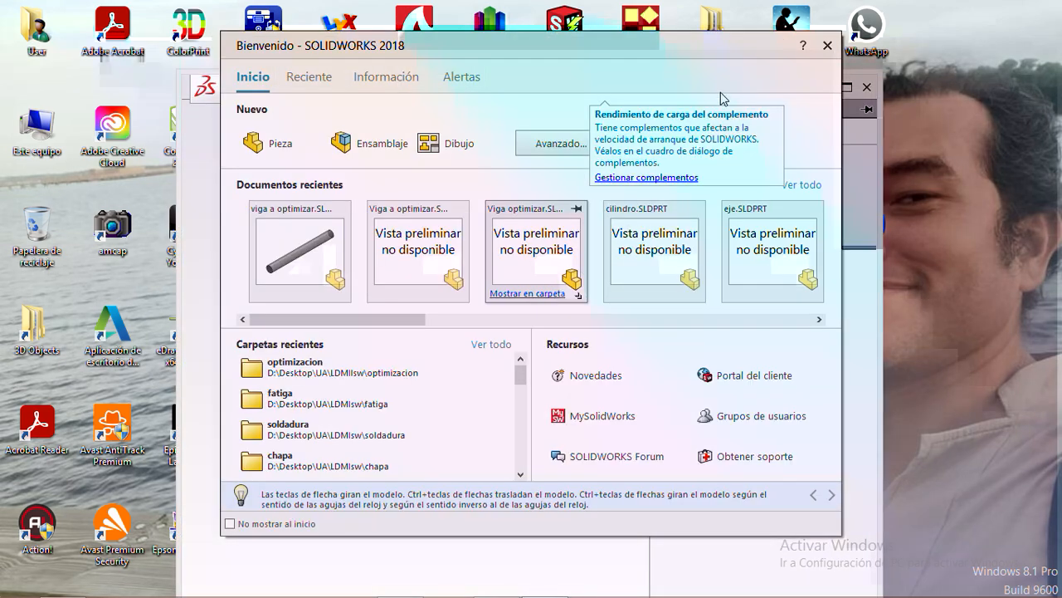
{"action": "left_click", "coordinate": [294, 240]}
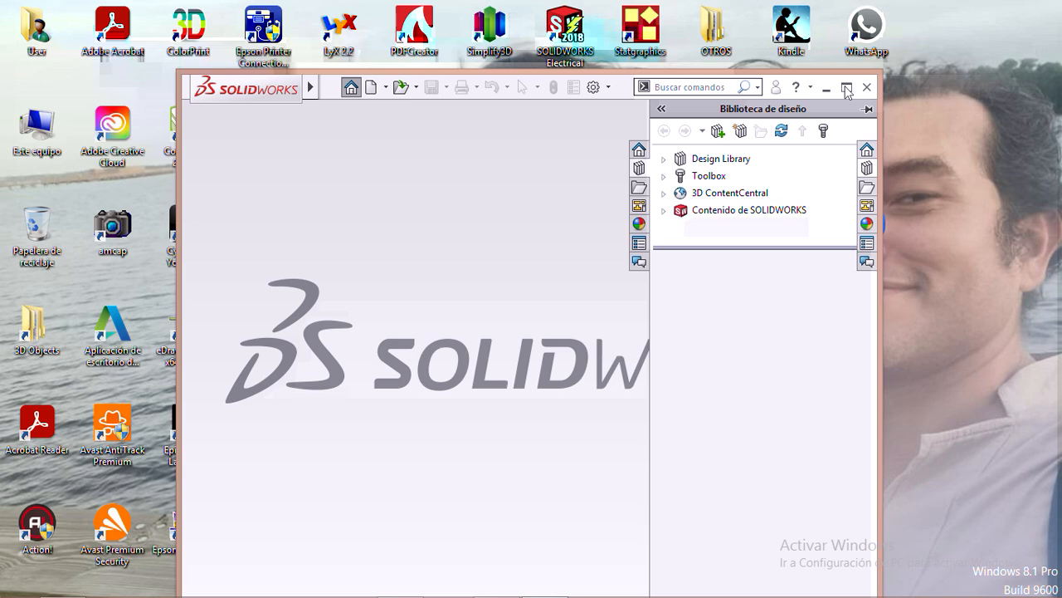
{"action": "left_click", "coordinate": [847, 88]}
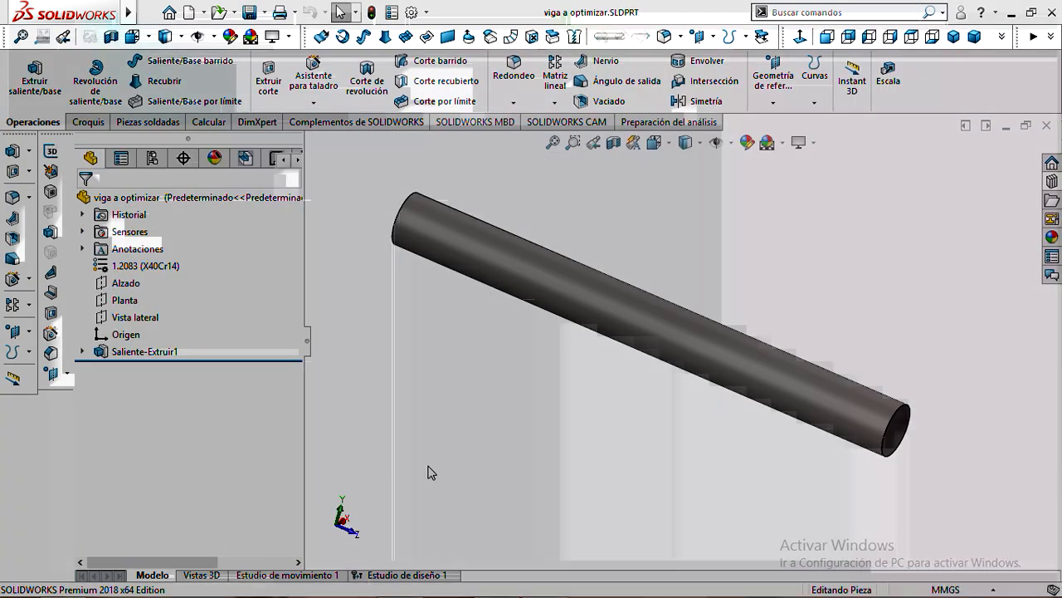
View Estudio de movimiento 1 and the results of Estudio de diseño 1, and return to the Modelo view.
{"action": "left_click", "coordinate": [292, 574]}
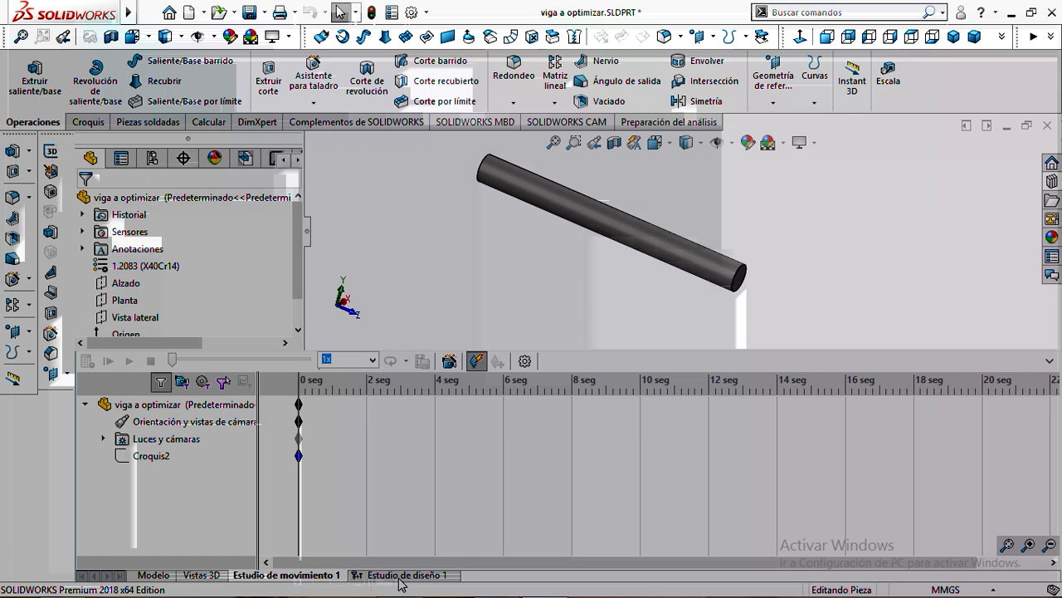
{"action": "left_click", "coordinate": [399, 581]}
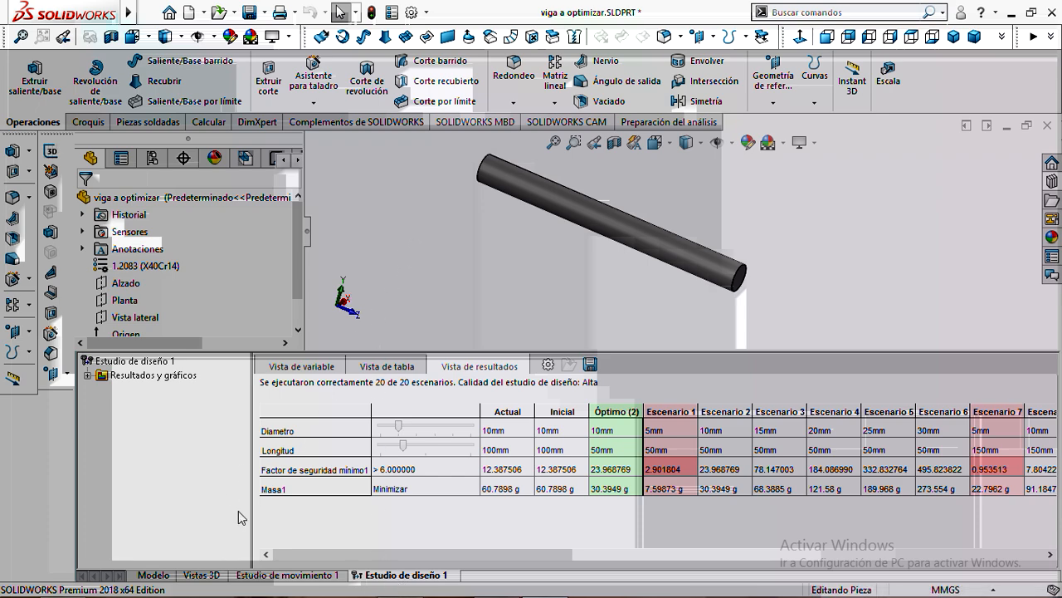
{"action": "left_click", "coordinate": [161, 575]}
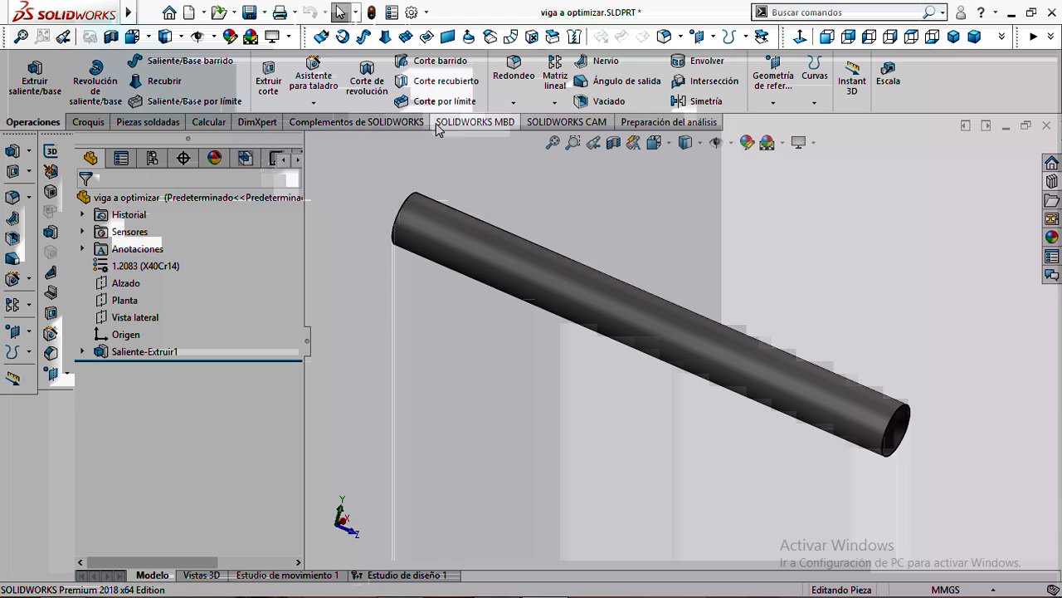
Load the SOLIDWORKS Simulation add-in for the open beam part.
{"action": "left_click", "coordinate": [488, 129]}
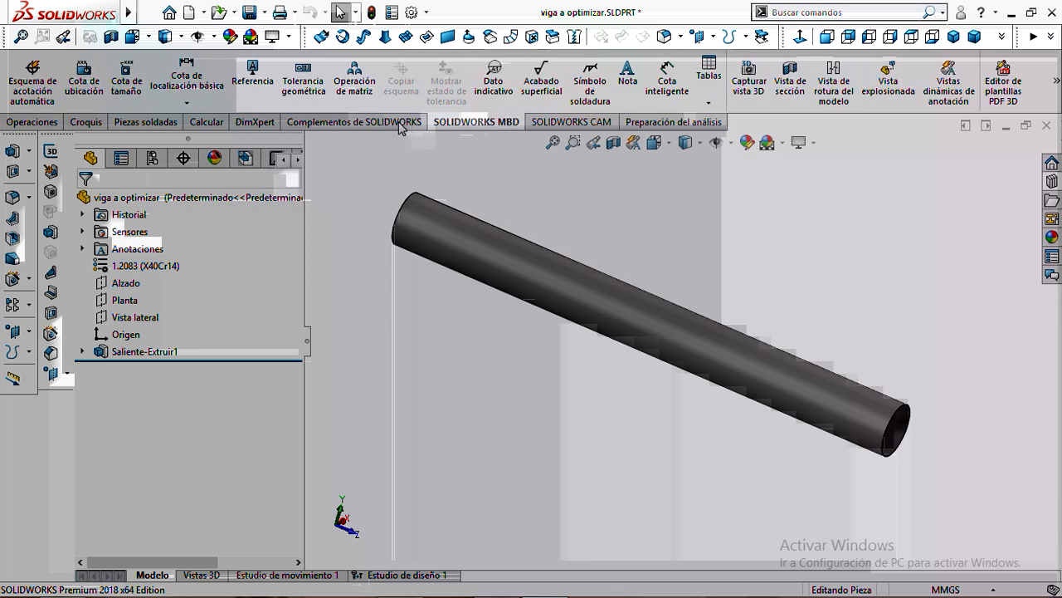
{"action": "left_click", "coordinate": [350, 124]}
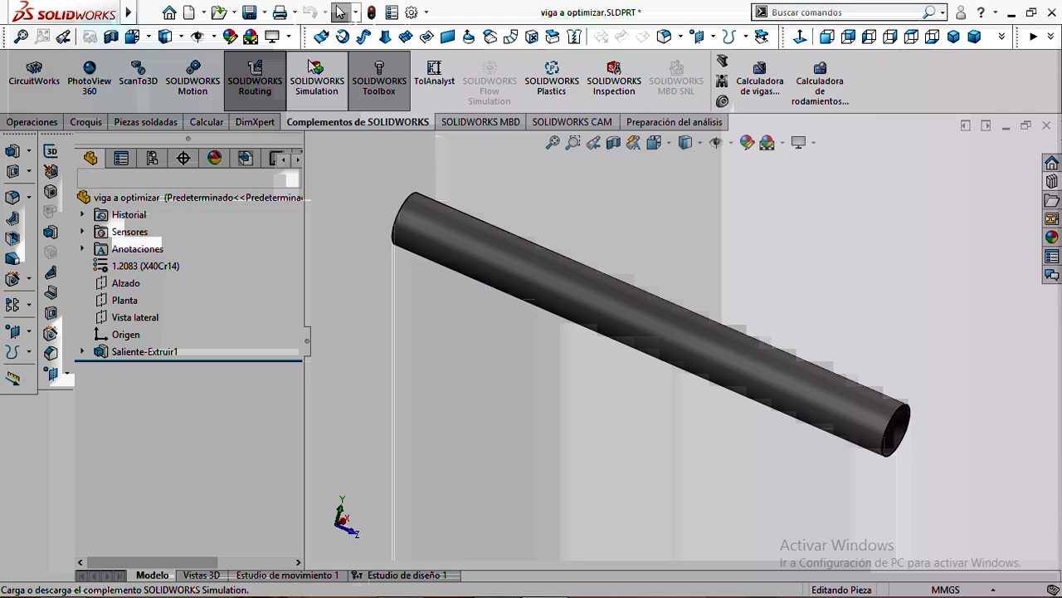
{"action": "left_click", "coordinate": [315, 70]}
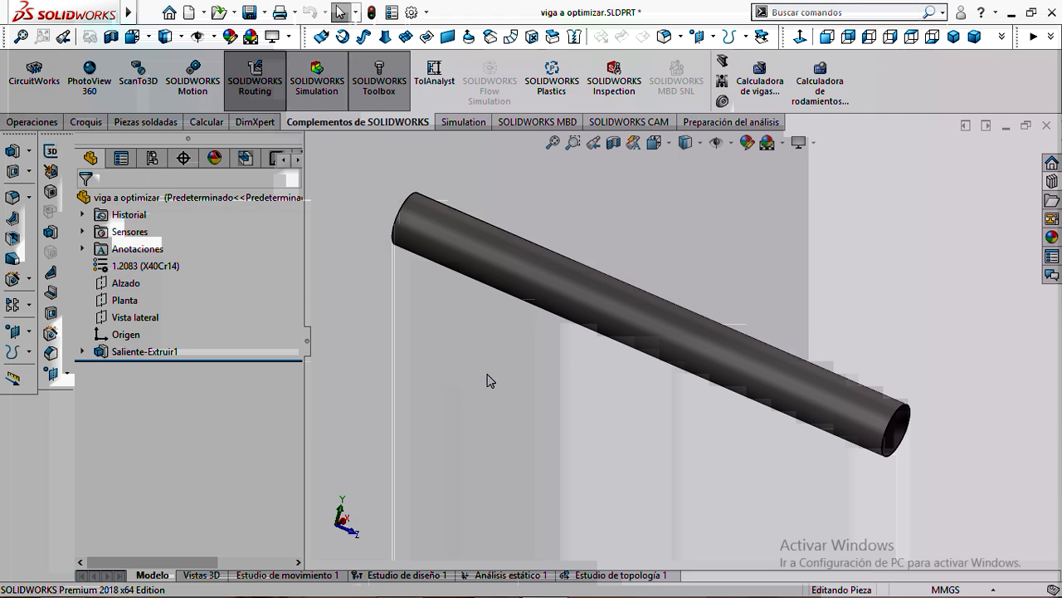
Create a new topology study named Estudio de topología 2 for the beam.
{"action": "left_click", "coordinate": [455, 124]}
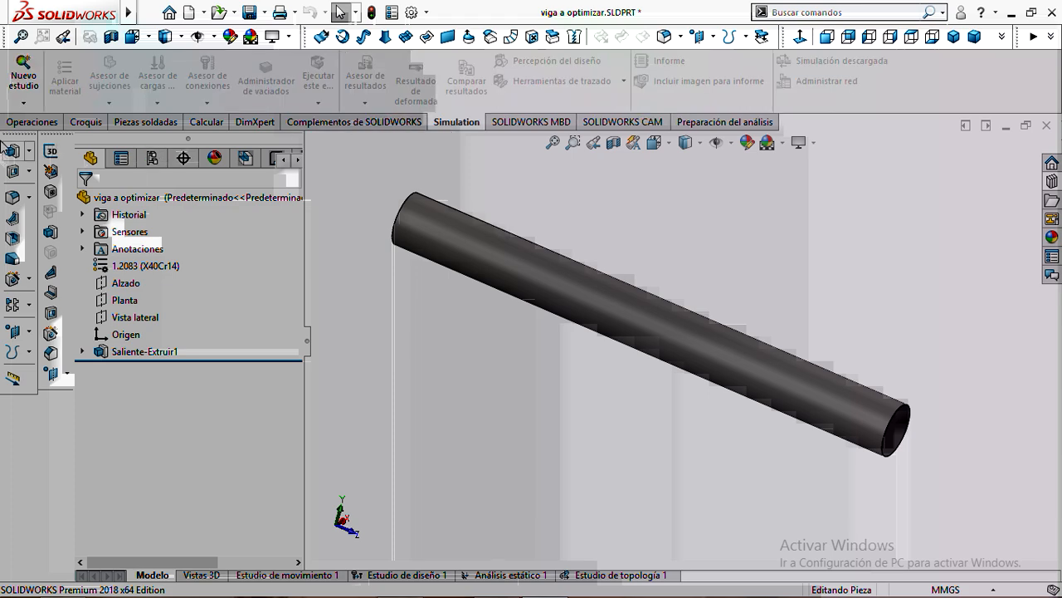
{"action": "left_click", "coordinate": [23, 105]}
{"action": "left_click", "coordinate": [42, 129]}
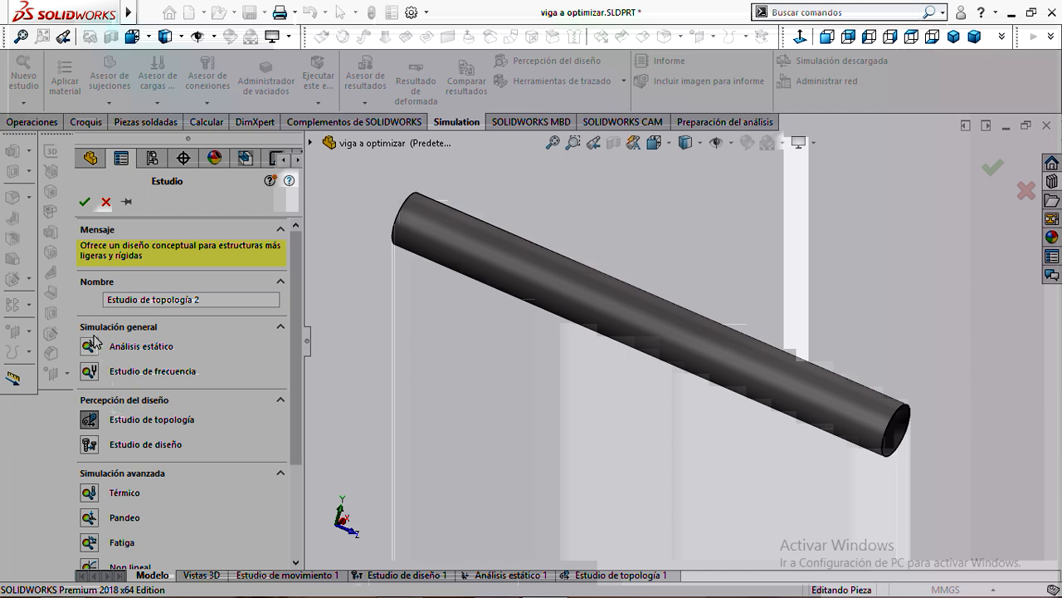
{"action": "left_click", "coordinate": [84, 203]}
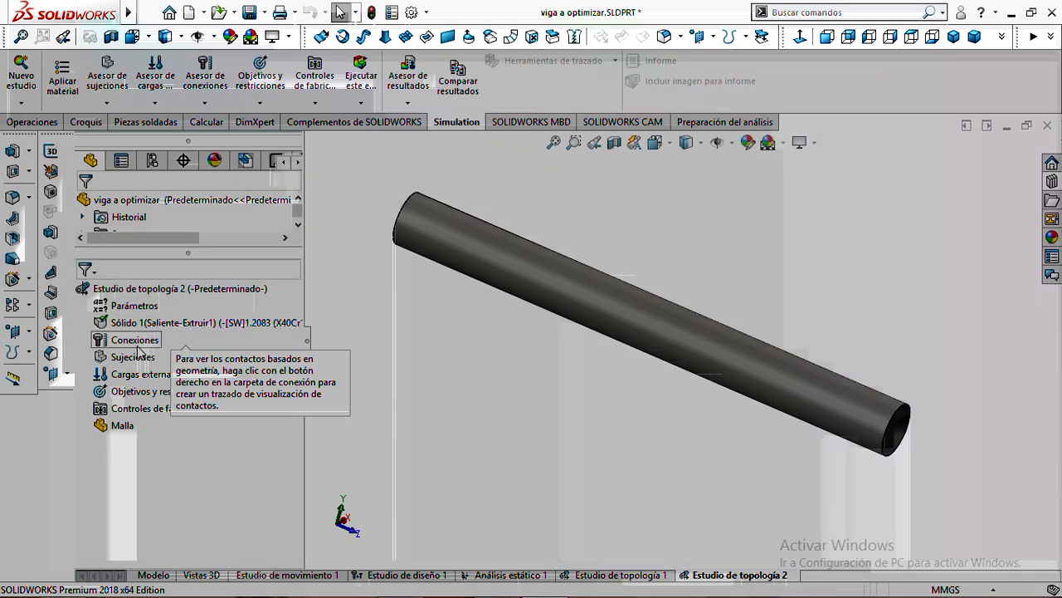
Apply a fixed geometry (Geometría fija) fixture to one circular end face of the beam.
{"action": "right_click", "coordinate": [137, 359]}
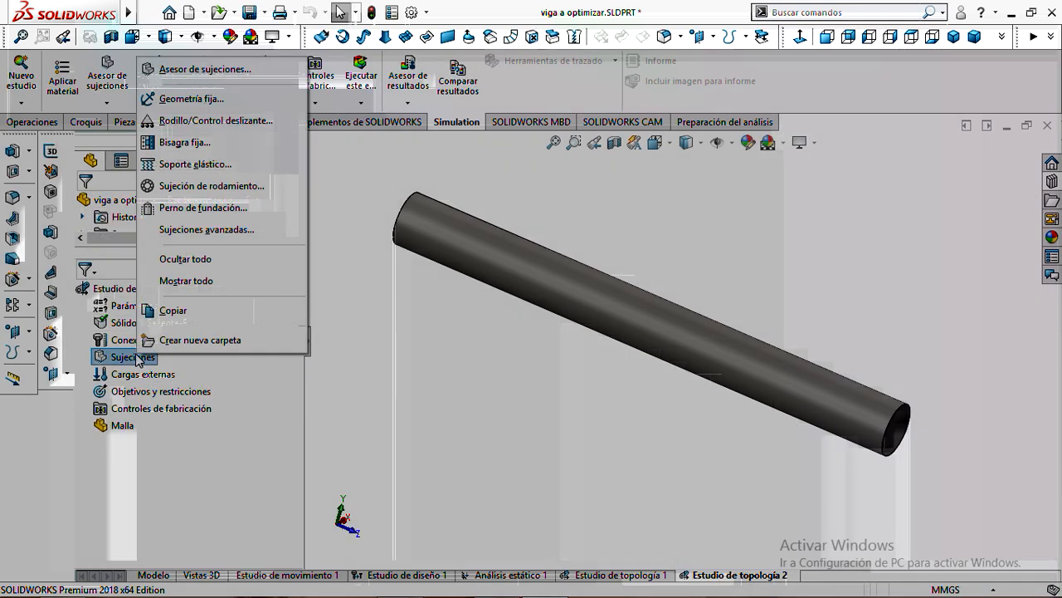
{"action": "left_click", "coordinate": [189, 98]}
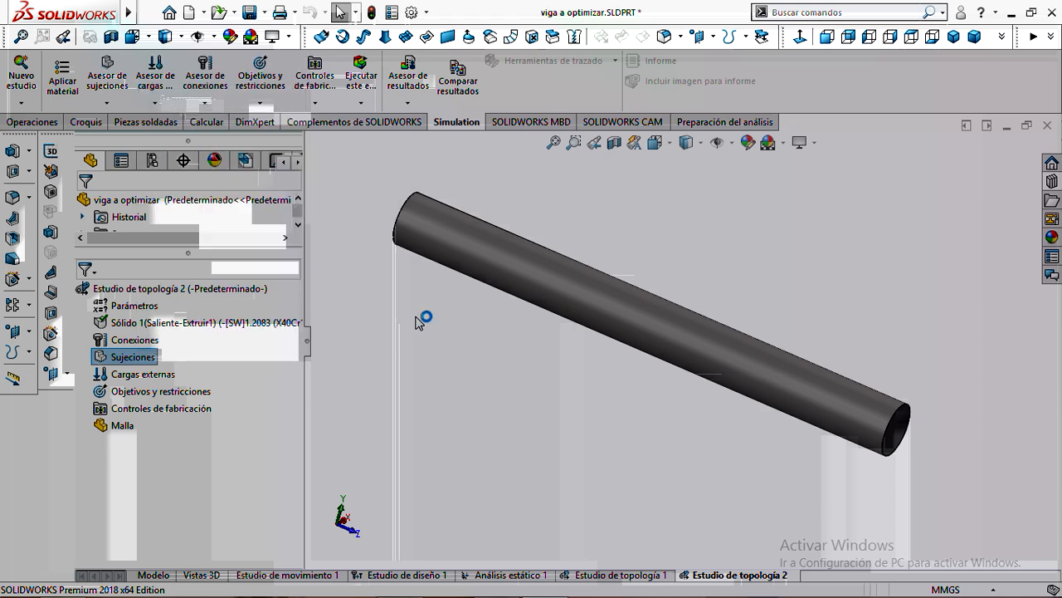
{"action": "middle_click_drag", "start_coordinate": [420, 323], "coordinate": [434, 274]}
{"action": "left_click", "coordinate": [434, 274]}
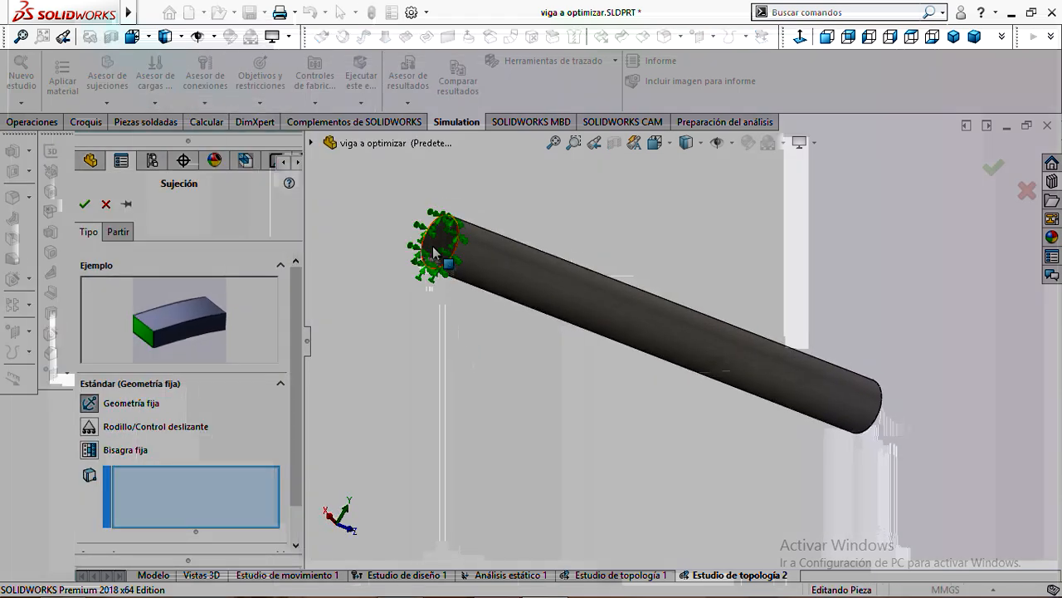
{"action": "left_click", "coordinate": [84, 204]}
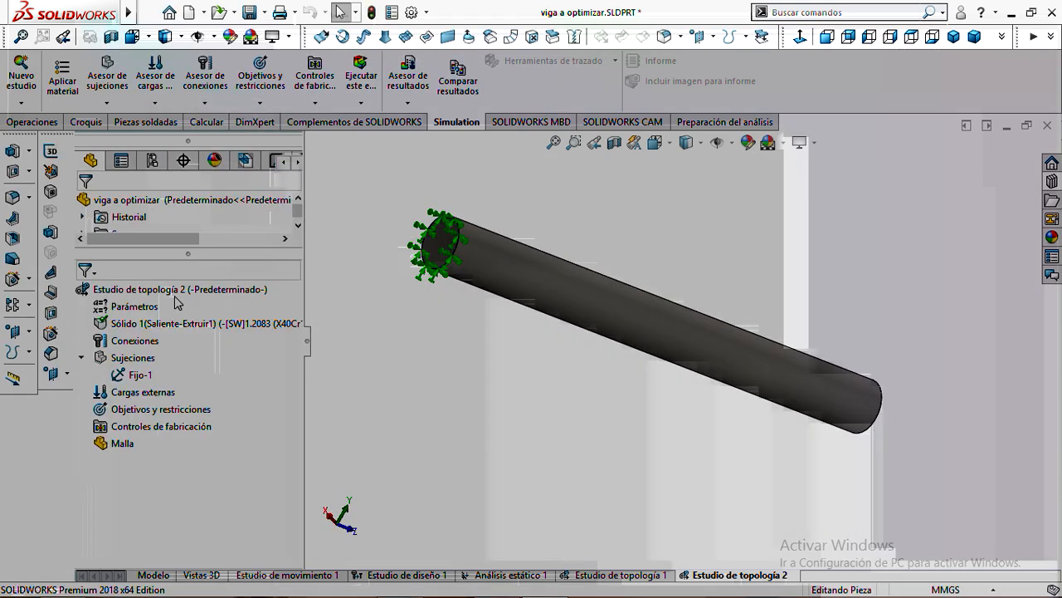
Define an external force on the beam's free end face, using that same face as the selected direction reference.
{"action": "right_click", "coordinate": [137, 392]}
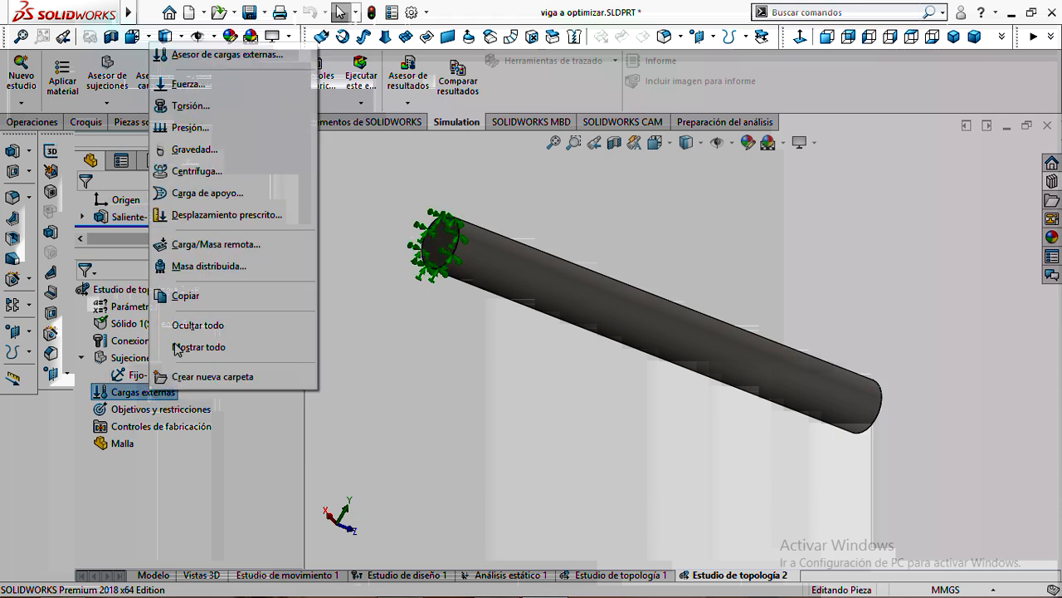
{"action": "left_click", "coordinate": [189, 84]}
{"action": "middle_click_drag", "start_coordinate": [560, 427], "coordinate": [581, 420]}
{"action": "left_click", "coordinate": [817, 401]}
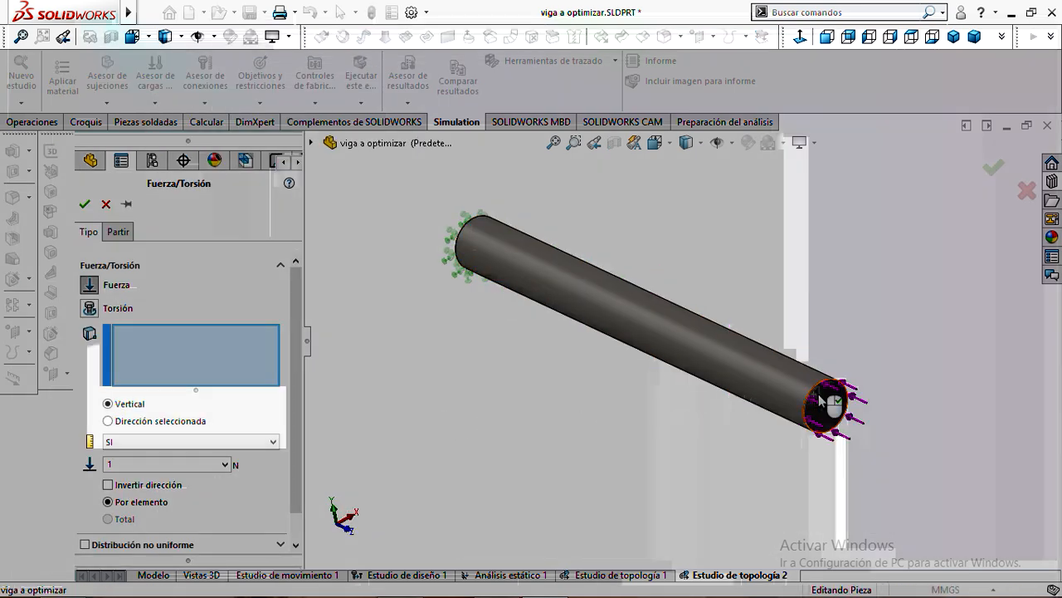
{"action": "left_click", "coordinate": [109, 421]}
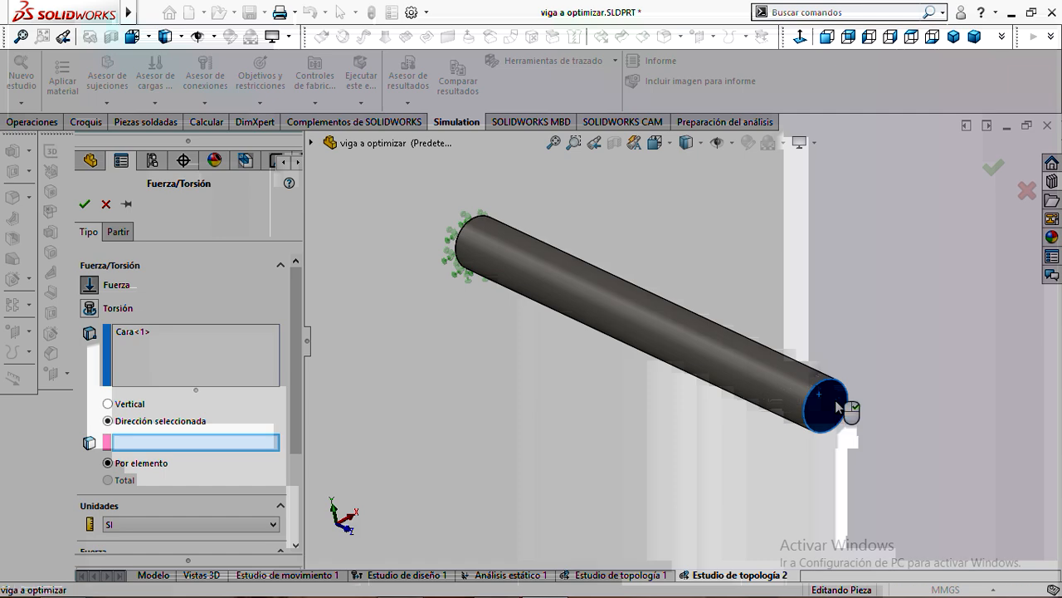
{"action": "left_click", "coordinate": [839, 404]}
Set the force to 100 N along plane direction 2 with the direction reversed so it acts downward.
{"action": "scroll", "coordinate": [88, 346], "scroll_direction": "down", "scroll_amount": 3}
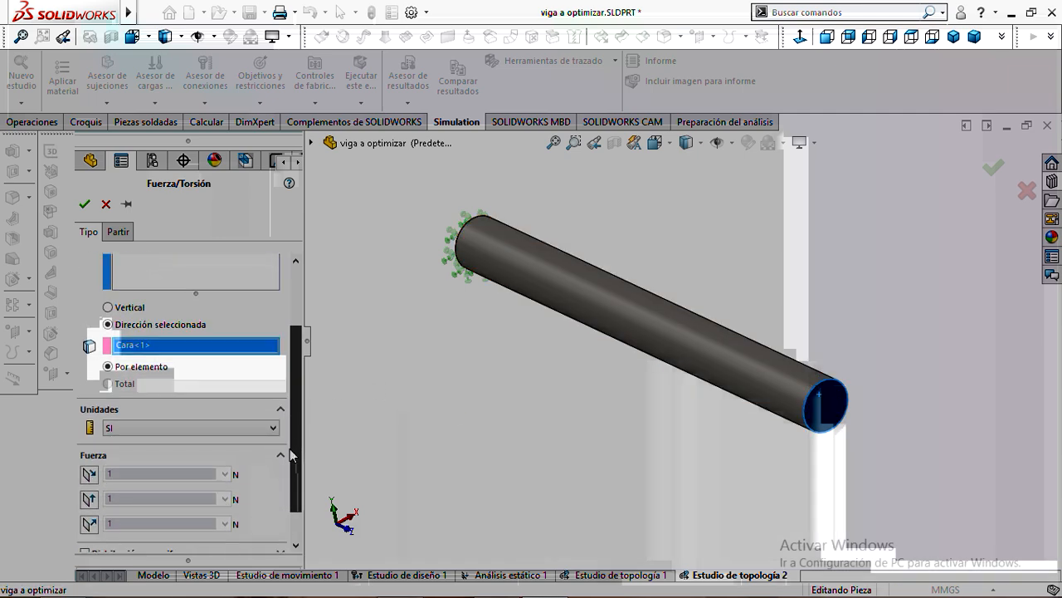
{"action": "left_click", "coordinate": [89, 488]}
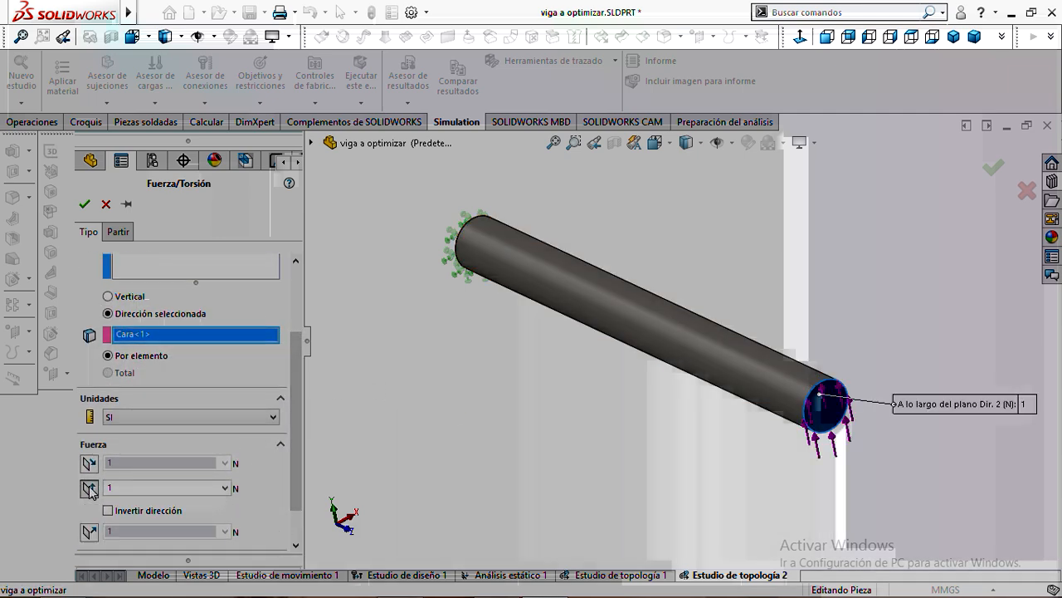
{"action": "left_click", "coordinate": [108, 510]}
{"action": "double_click", "coordinate": [119, 488]}
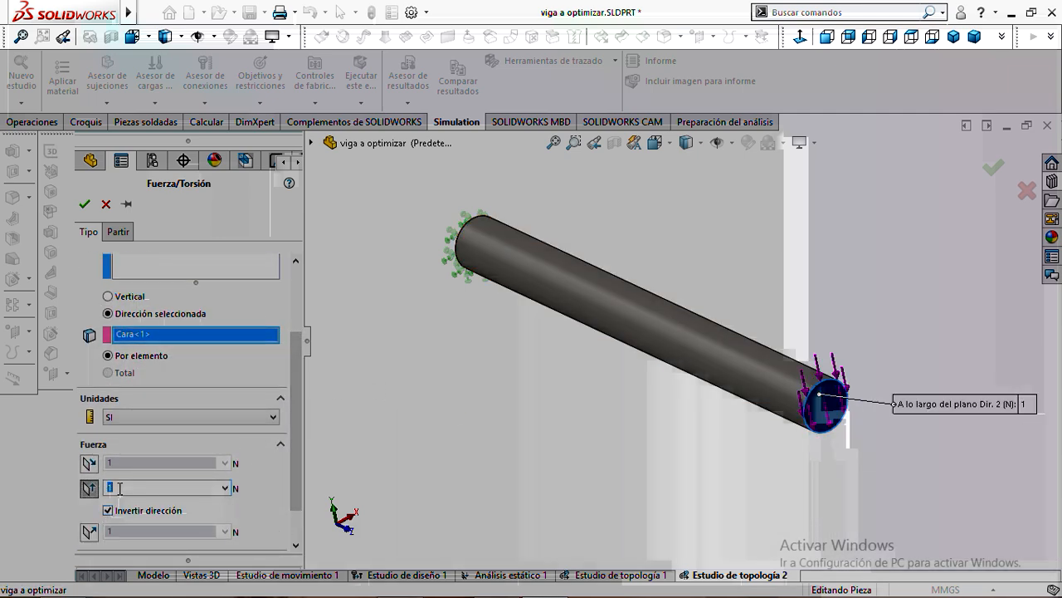
{"action": "type", "text": "100"}
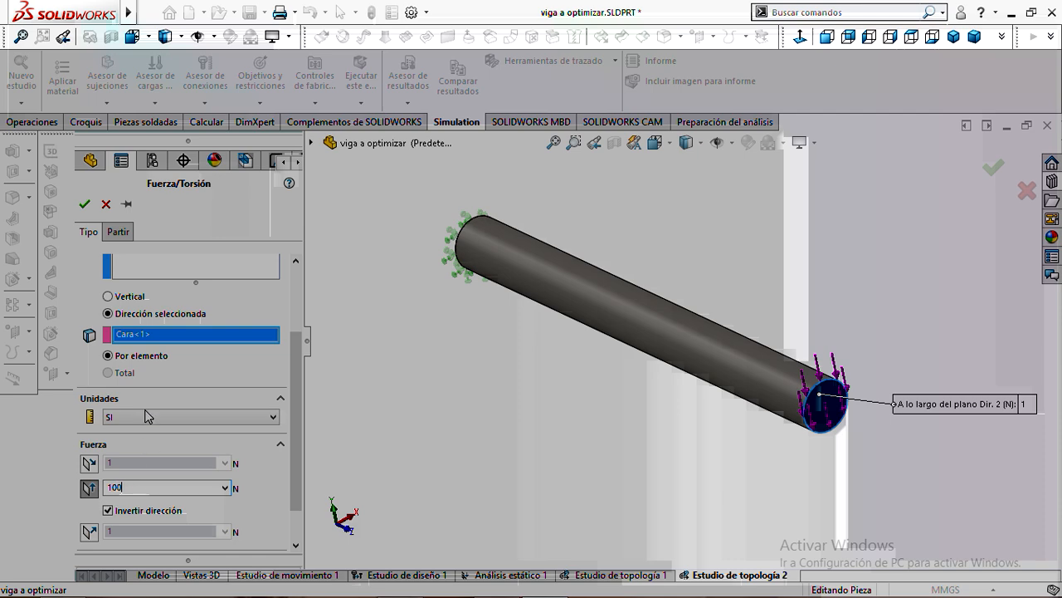
{"action": "left_click", "coordinate": [84, 204]}
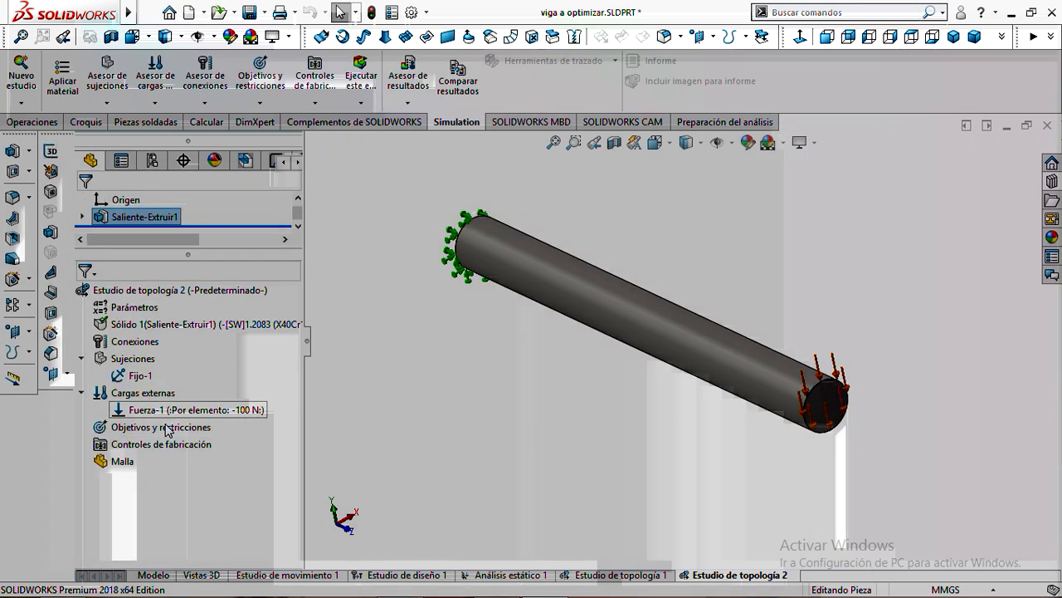
Add the goal of minimizing mass with a displacement constraint, using URES with a specified factor of 1.2, and run the study.
{"action": "right_click", "coordinate": [166, 428]}
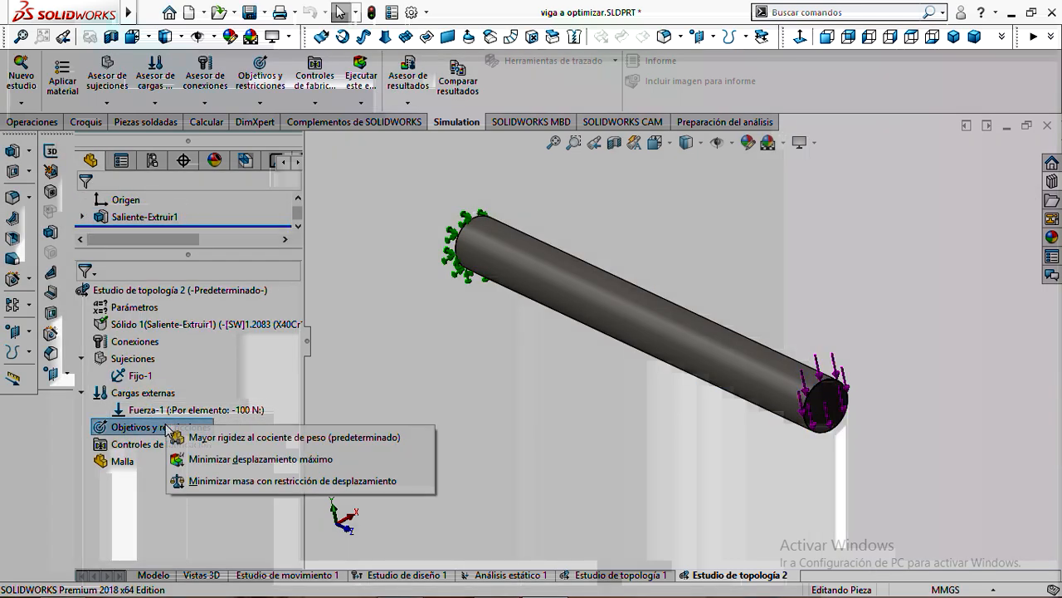
{"action": "left_click", "coordinate": [235, 484]}
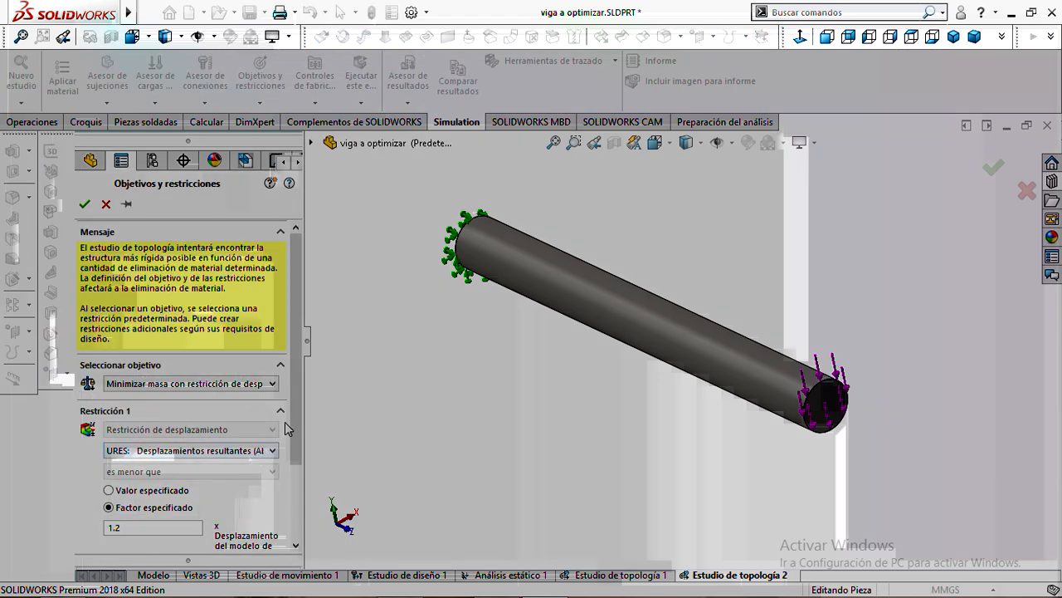
{"action": "left_click_drag", "start_coordinate": [295, 426], "coordinate": [290, 503]}
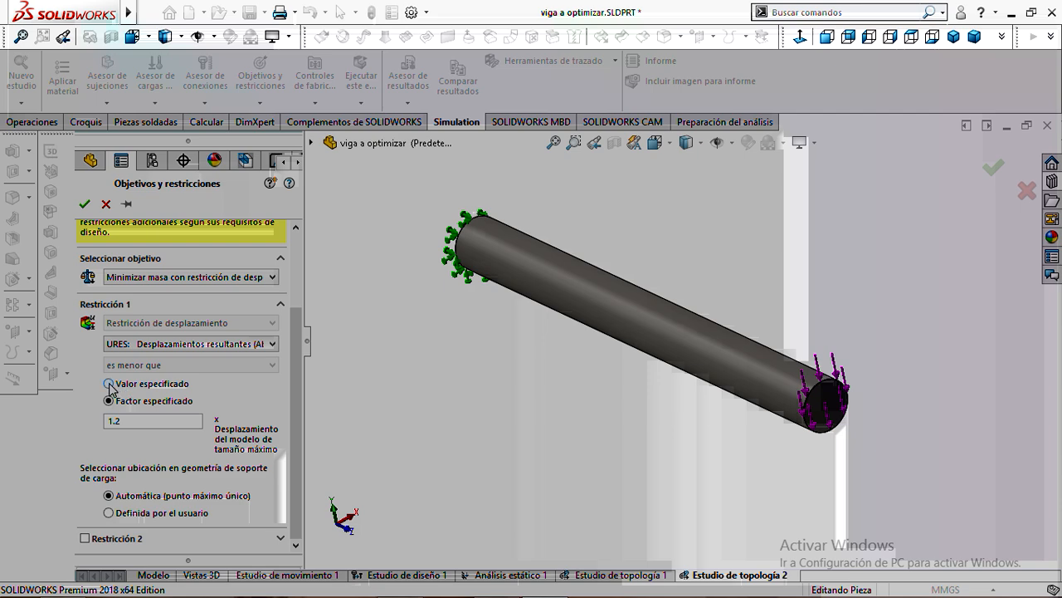
{"action": "left_click", "coordinate": [85, 205]}
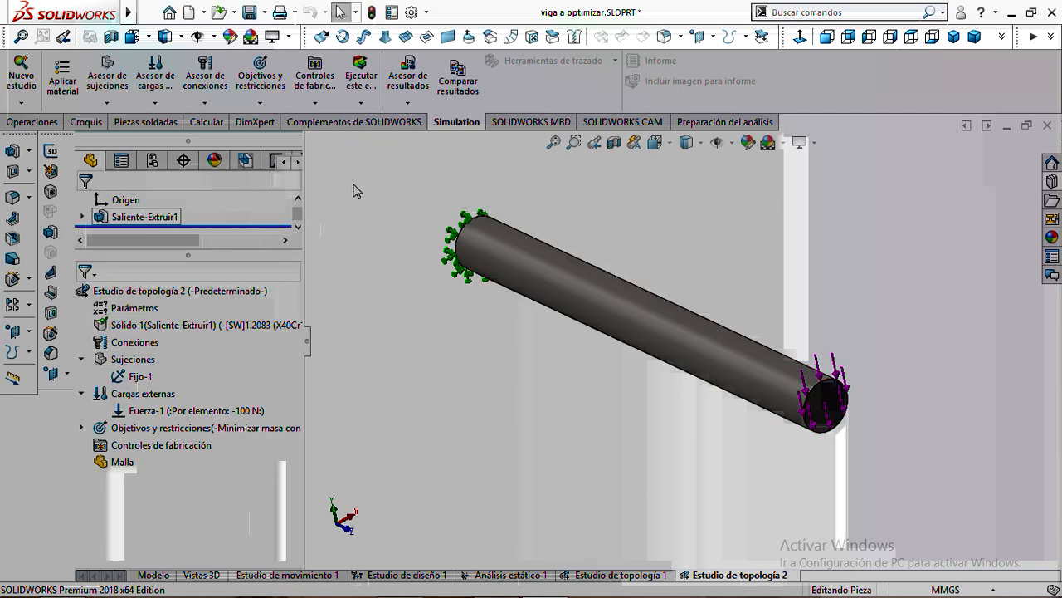
{"action": "left_click", "coordinate": [366, 84]}
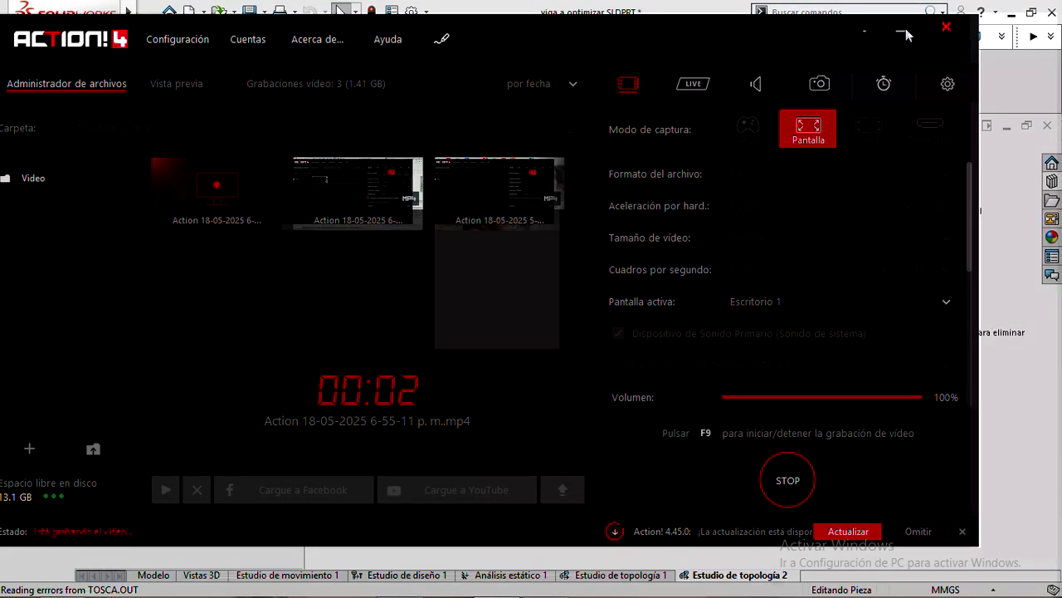
{"action": "left_click", "coordinate": [906, 29]}
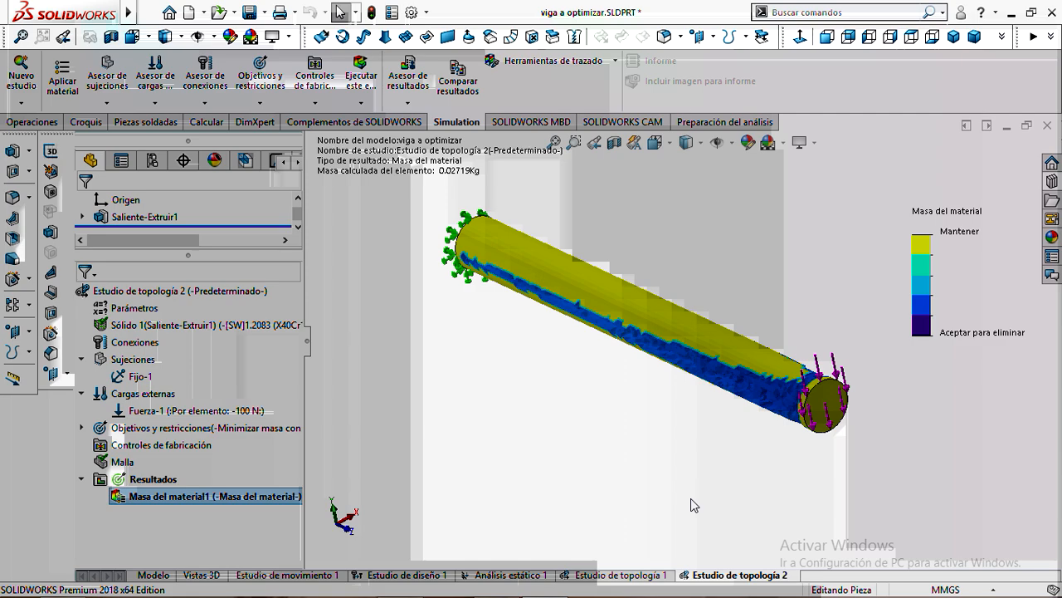
Examine the Masa del material1 plot along the beam's sides and ends for material to keep and material to remove.
{"action": "mouse_move", "coordinate": [1061, 596]}
{"action": "scroll", "coordinate": [725, 399], "scroll_direction": "down", "scroll_amount": 3}
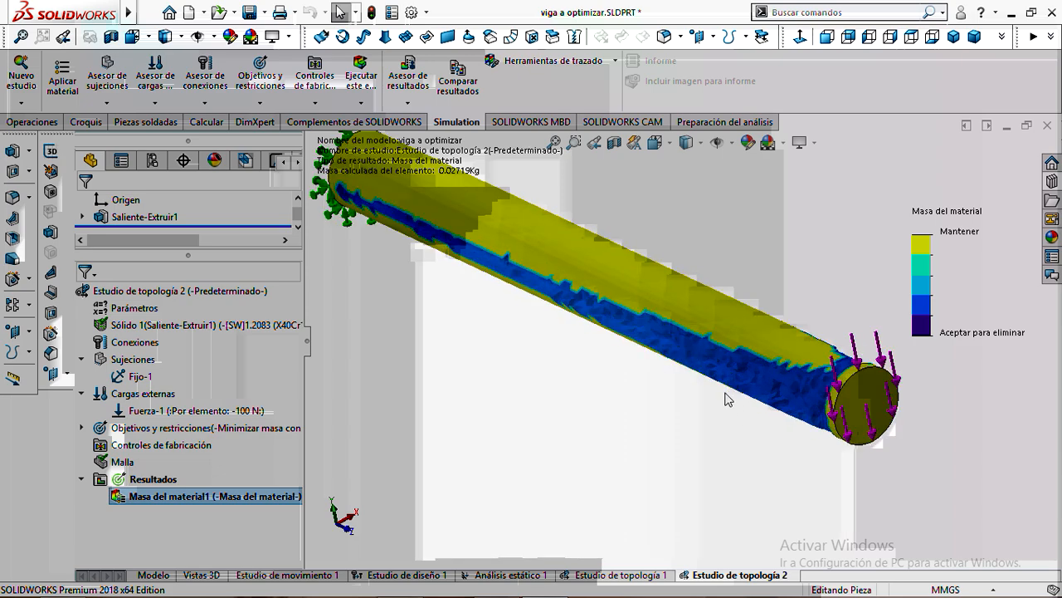
{"action": "scroll", "coordinate": [727, 399], "scroll_direction": "up", "scroll_amount": 2}
{"action": "middle_click_drag", "start_coordinate": [732, 400], "coordinate": [658, 304]}
{"action": "scroll", "coordinate": [575, 293], "scroll_direction": "down", "scroll_amount": 2}
{"action": "scroll", "coordinate": [575, 292], "scroll_direction": "down", "scroll_amount": 2}
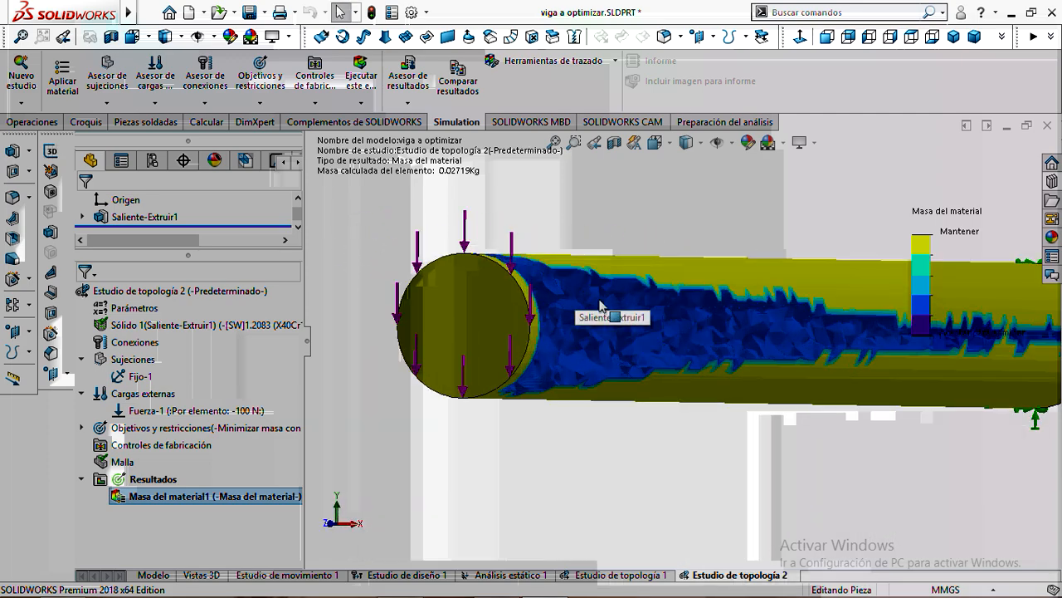
{"action": "scroll", "coordinate": [664, 354], "scroll_direction": "up", "scroll_amount": 1}
{"action": "middle_click_drag", "start_coordinate": [665, 418], "coordinate": [743, 421]}
{"action": "scroll", "coordinate": [745, 428], "scroll_direction": "up", "scroll_amount": 5}
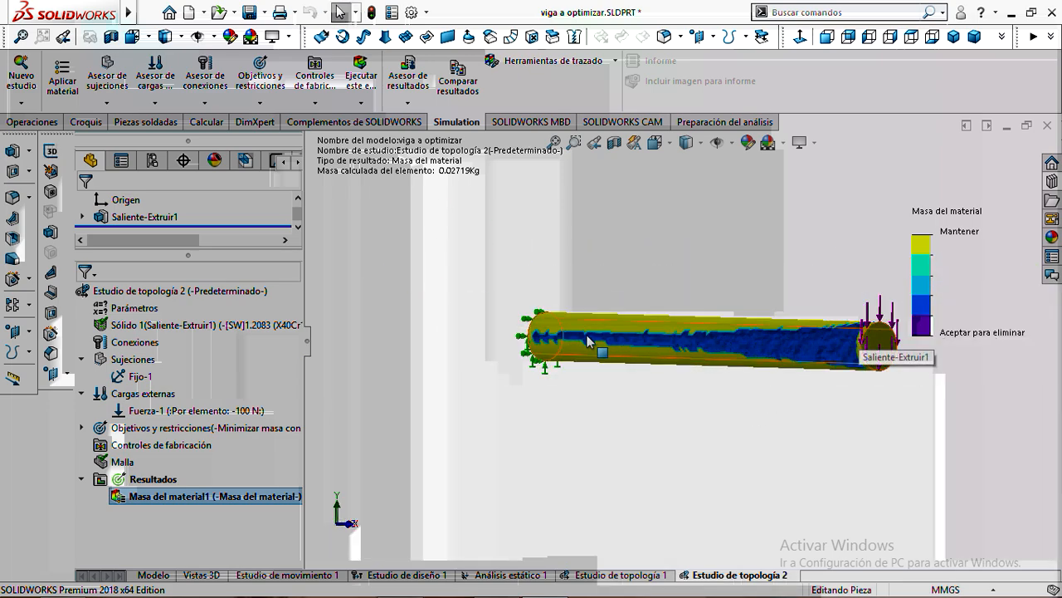
Inspect the material mass plot up close at the beam's loaded end and across its full length.
{"action": "scroll", "coordinate": [801, 336], "scroll_direction": "down", "scroll_amount": 5}
{"action": "middle_click_drag", "start_coordinate": [778, 356], "coordinate": [797, 342]}
{"action": "scroll", "coordinate": [796, 342], "scroll_direction": "up", "scroll_amount": 4}
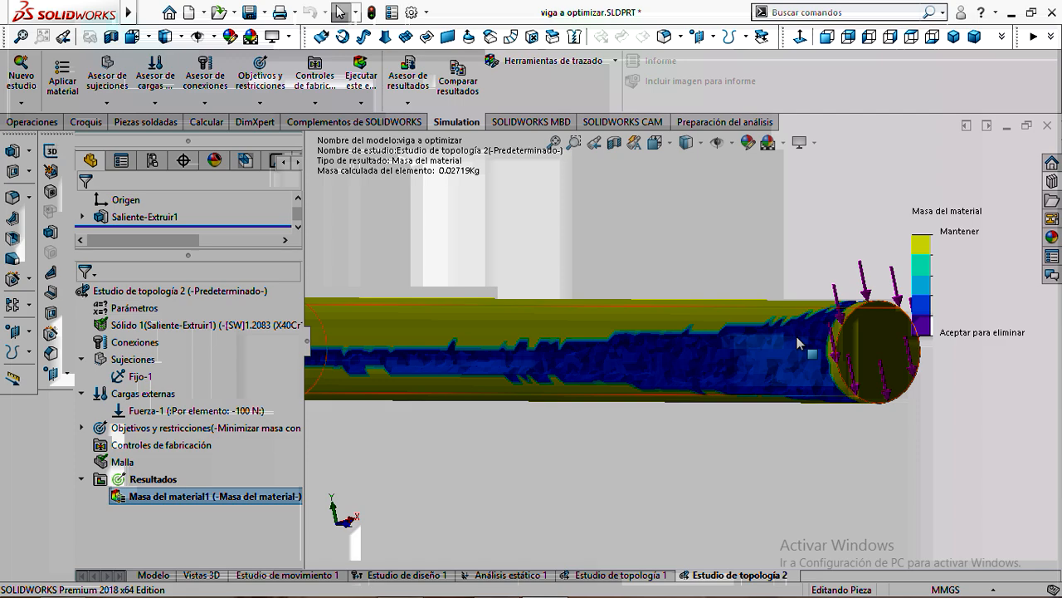
{"action": "scroll", "coordinate": [799, 343], "scroll_direction": "up", "scroll_amount": 1}
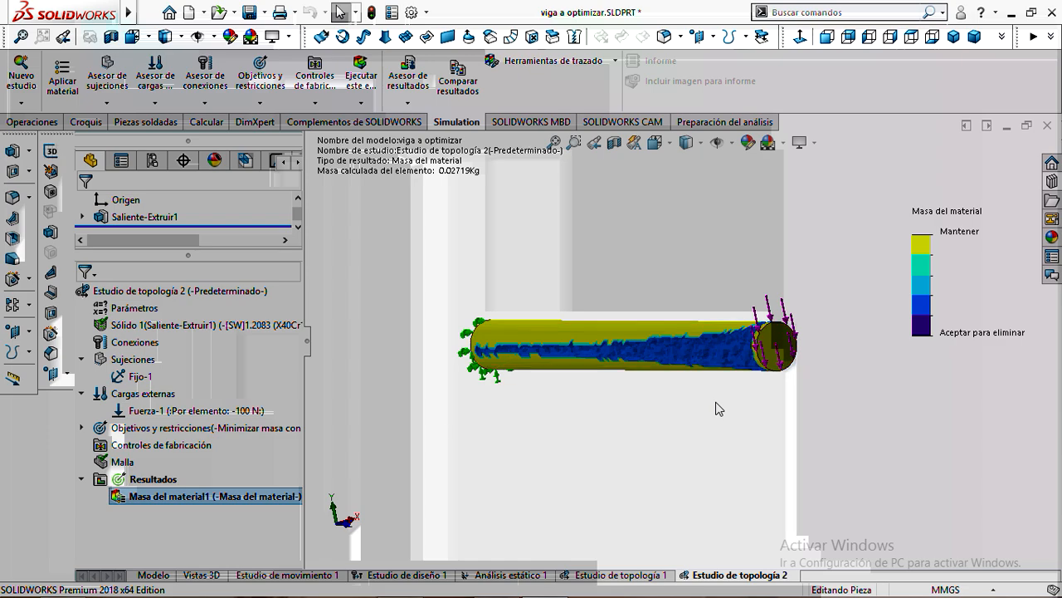
{"action": "scroll", "coordinate": [719, 408], "scroll_direction": "down", "scroll_amount": 1}
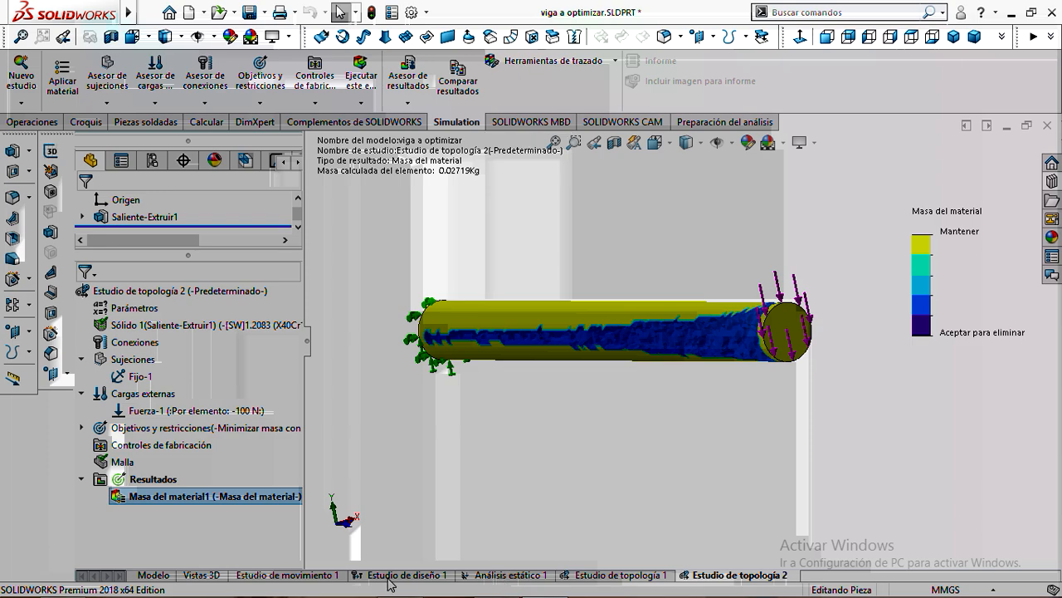
Return to the model and list its sensors to check the beam's mass and minimum safety factor.
{"action": "left_click", "coordinate": [160, 576]}
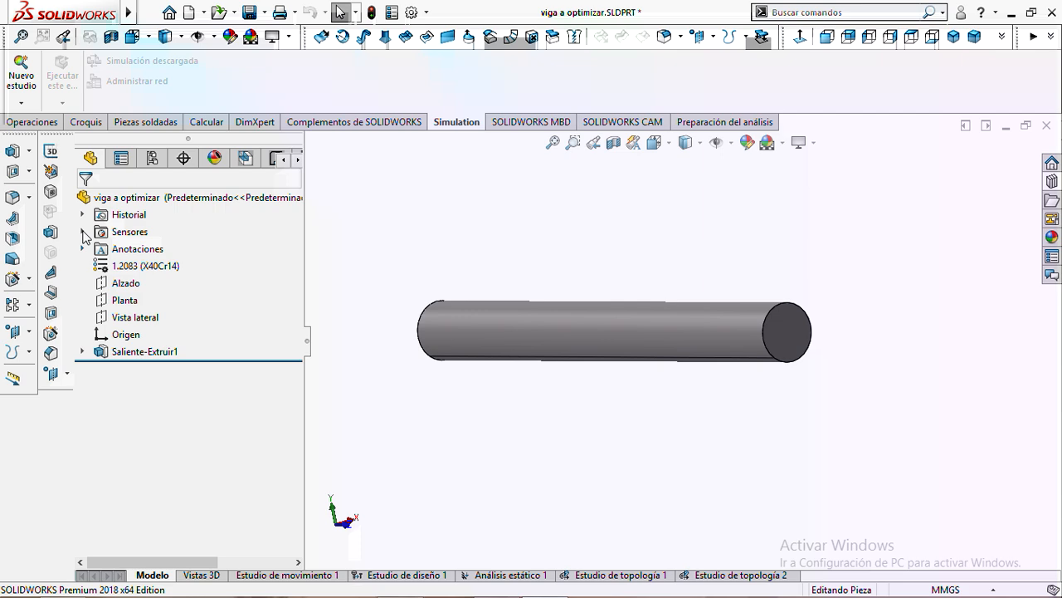
{"action": "left_click", "coordinate": [81, 232]}
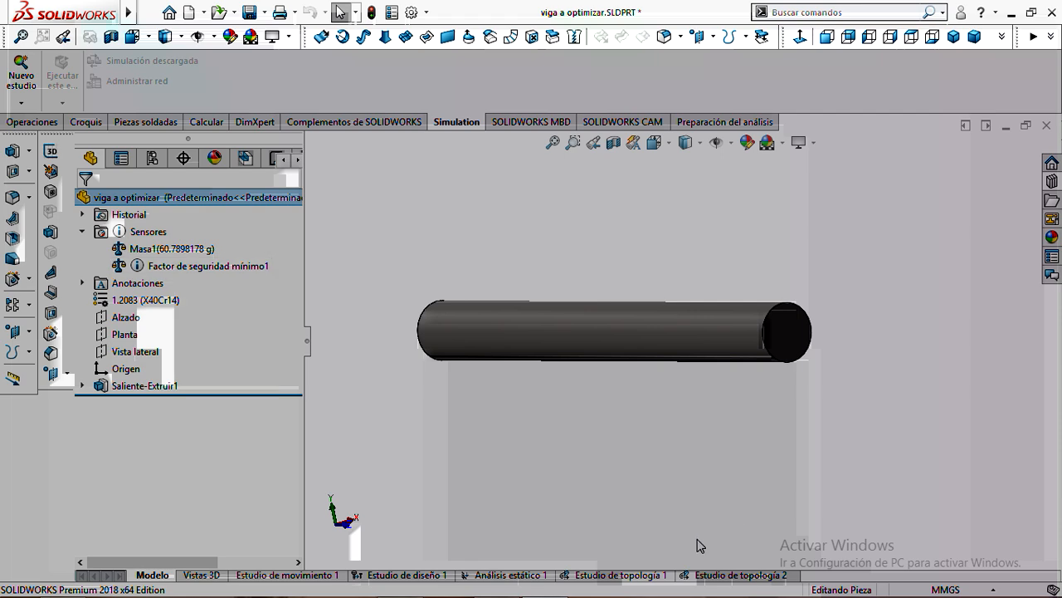
Switch to Estudio de topología 1 and select its Masa del material1 result for comparison.
{"action": "left_click", "coordinate": [623, 574]}
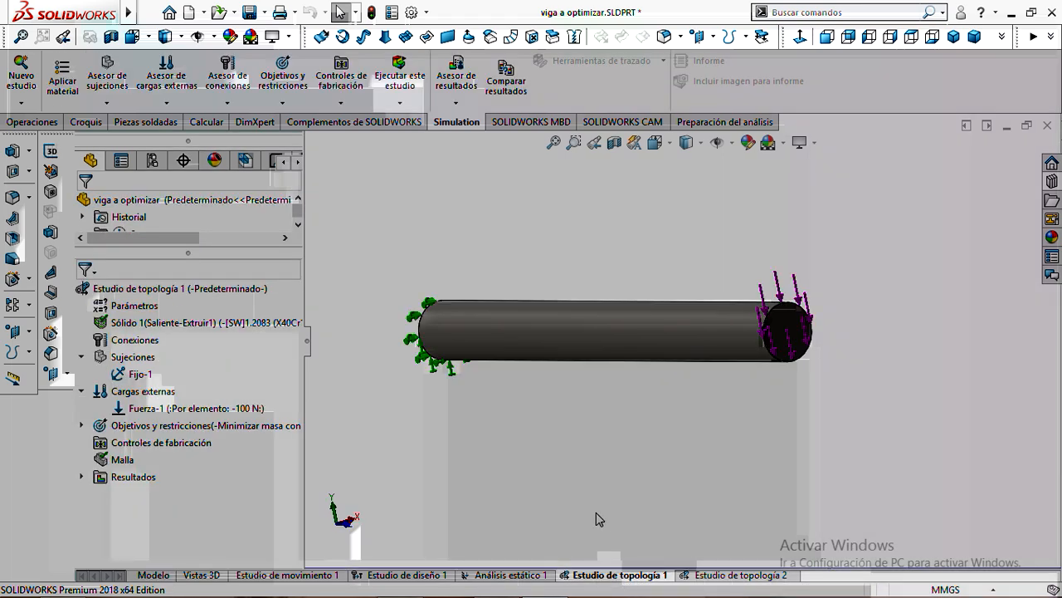
{"action": "left_click", "coordinate": [81, 476]}
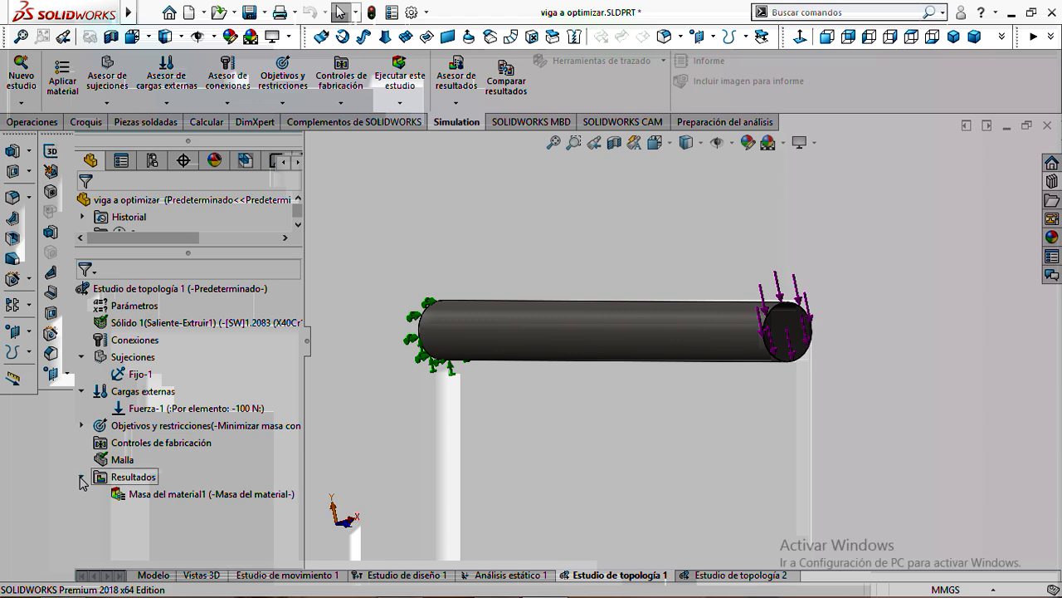
{"action": "left_click", "coordinate": [172, 495]}
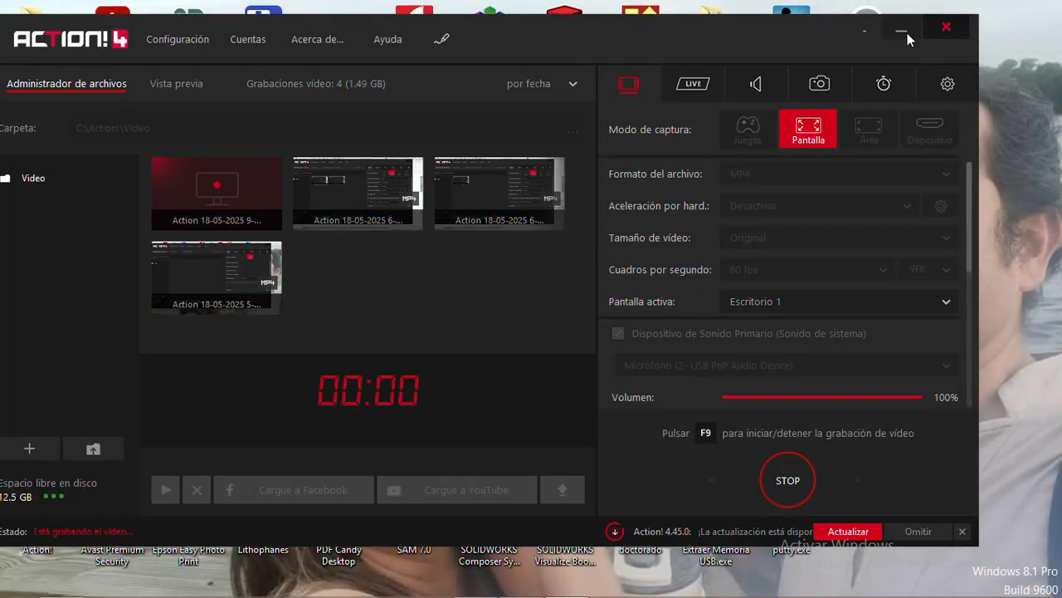
Clear the recorder window from the desktop and switch to the running SOLIDWORKS 2018 session.
{"action": "left_click", "coordinate": [904, 33]}
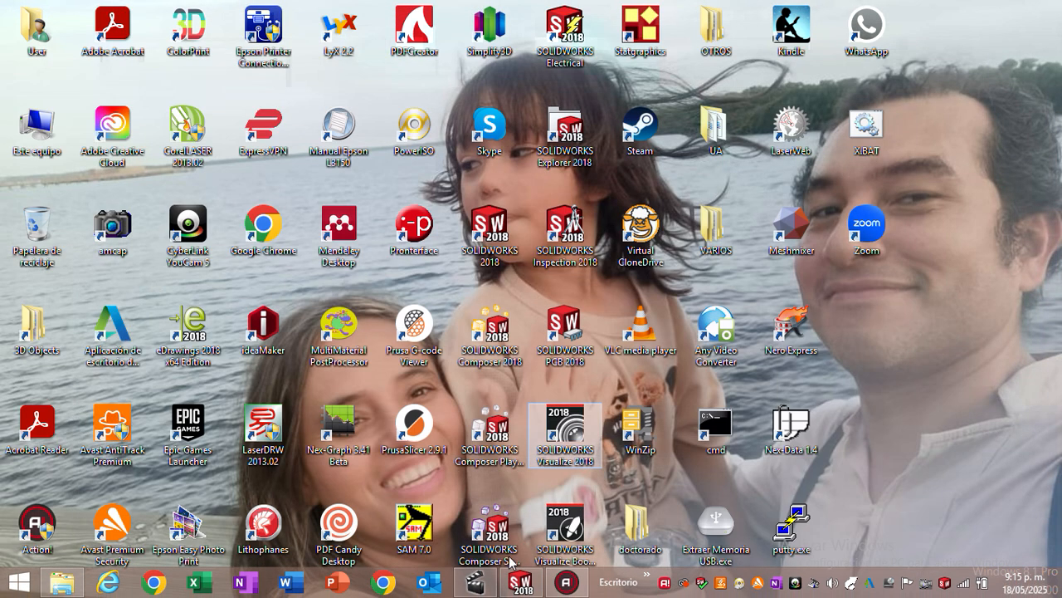
{"action": "left_click", "coordinate": [521, 583]}
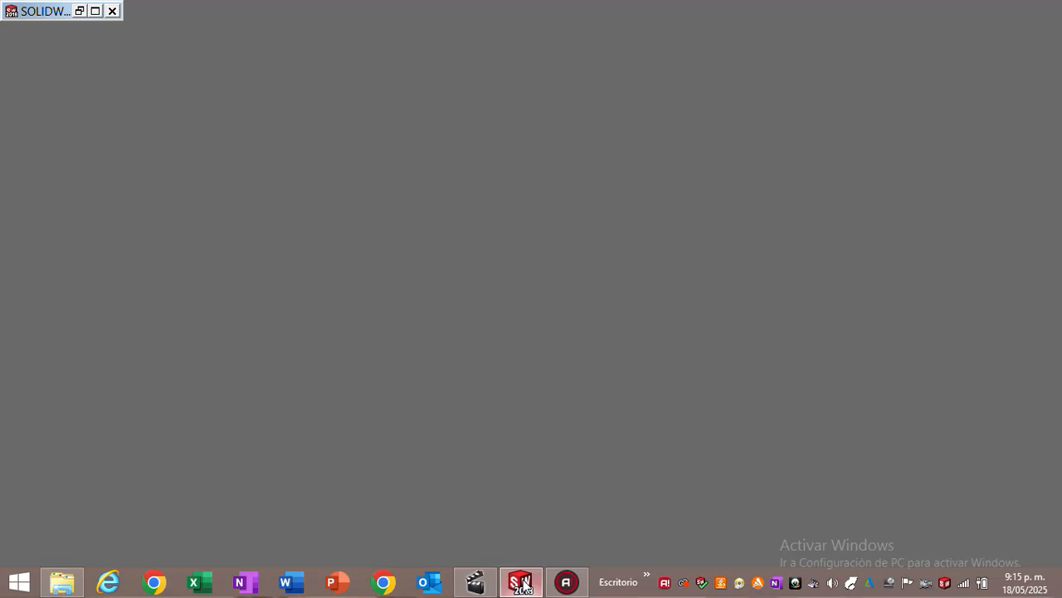